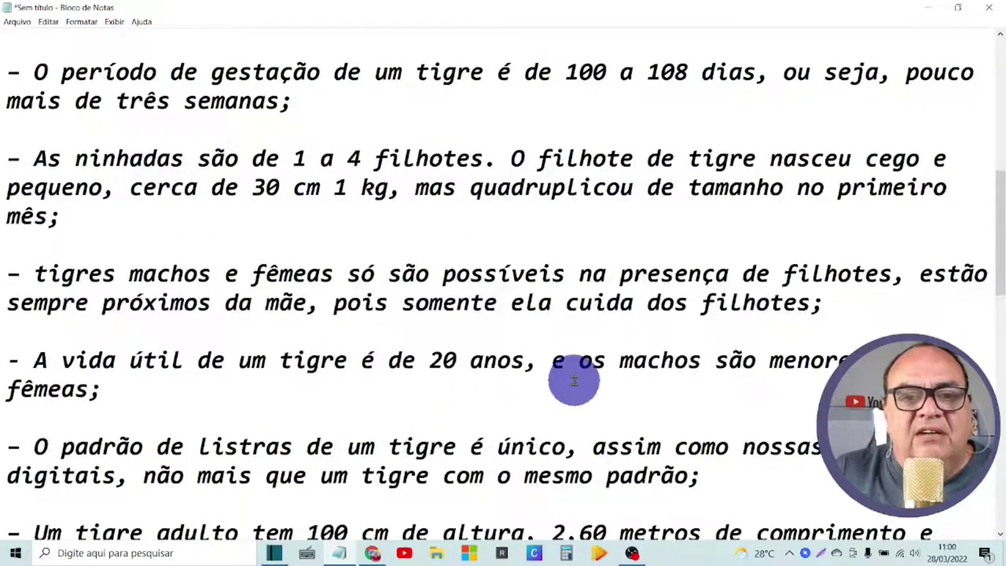
Step: Cut the passage from "Fatos sobre tigres" through "Aqui estão alguns fatos interessantes sobre esses Tigres." out of the script
scroll(428, 418, down, 2)
scroll(442, 417, up, 2)
scroll(453, 399, up, 5)
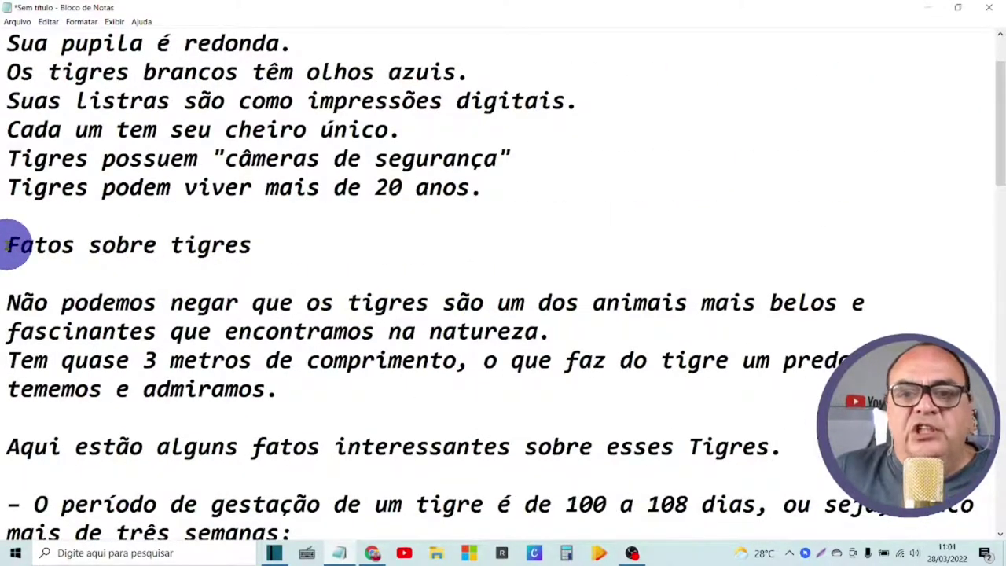
drag(9, 244, 720, 460)
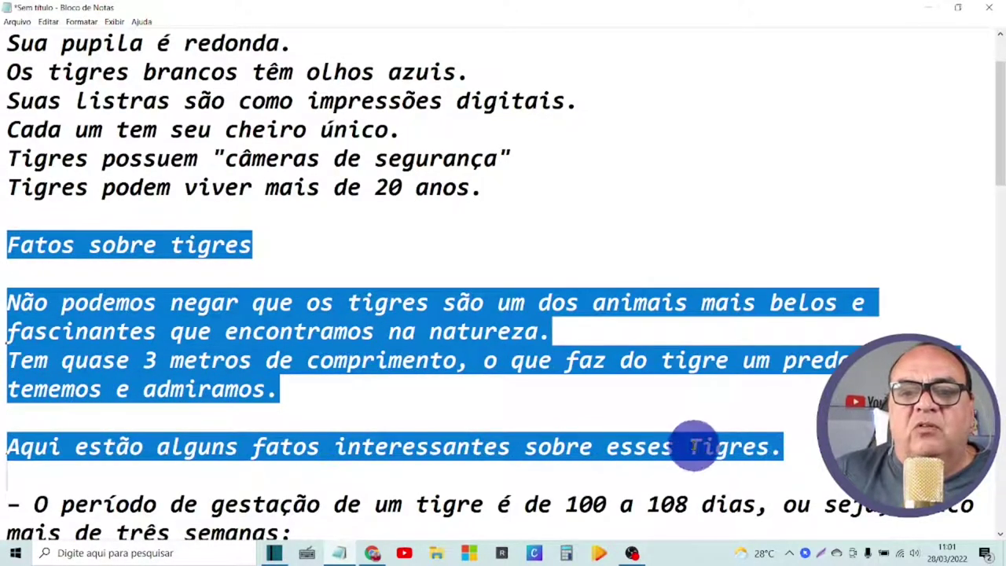
scroll(691, 445, up, 1)
right_click(695, 450)
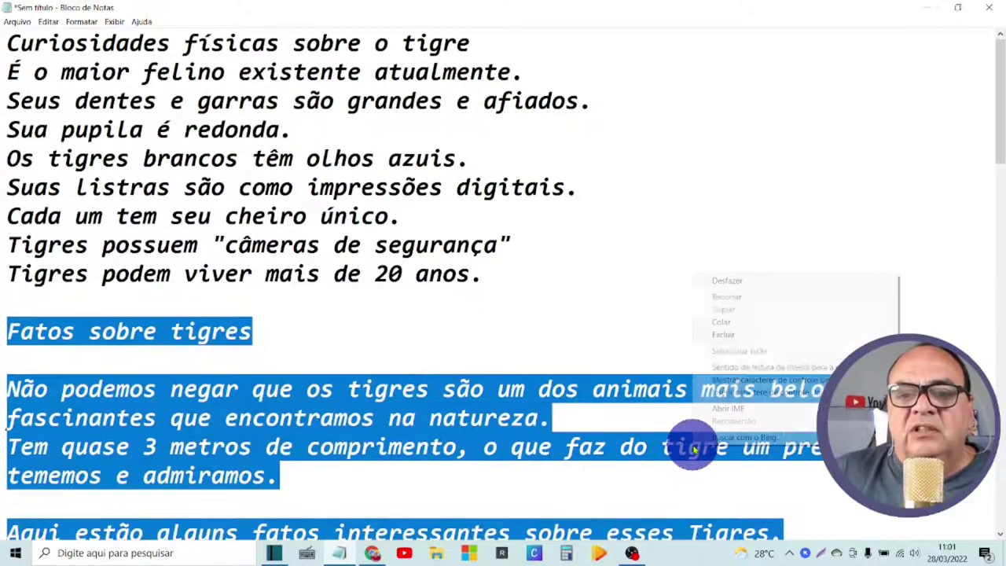
click(683, 295)
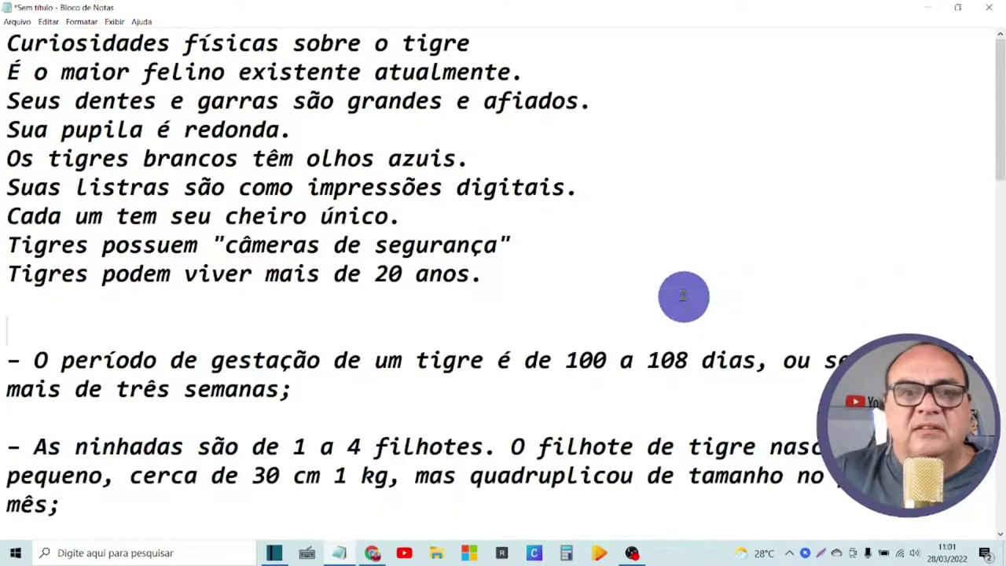
Step: Insert blank lines above the "Curiosidades físicas sobre o tigre" heading and paste the cut introduction there
click(8, 43)
key(Return)
key(Return)
key(Return)
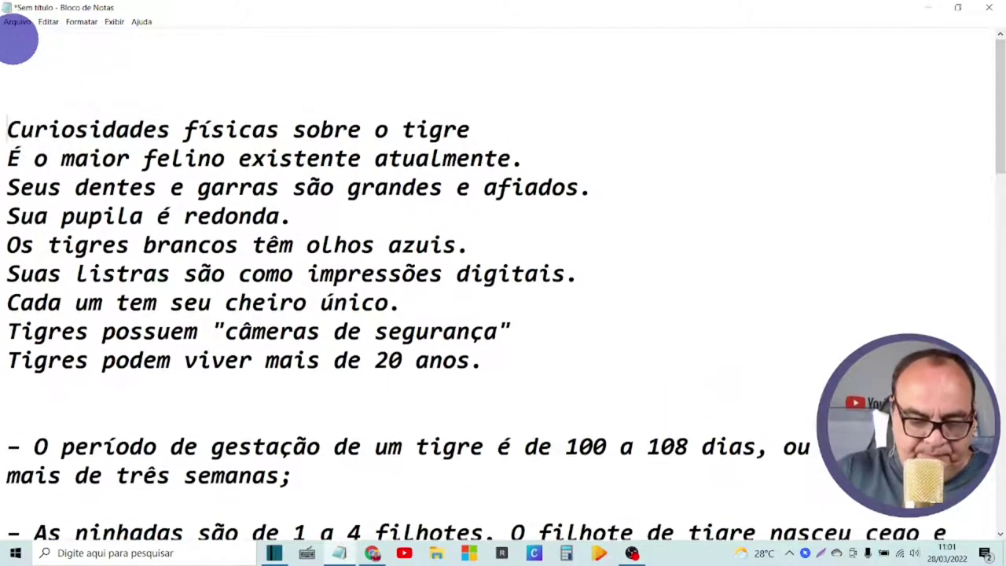
key(ctrl+v)
key(Return)
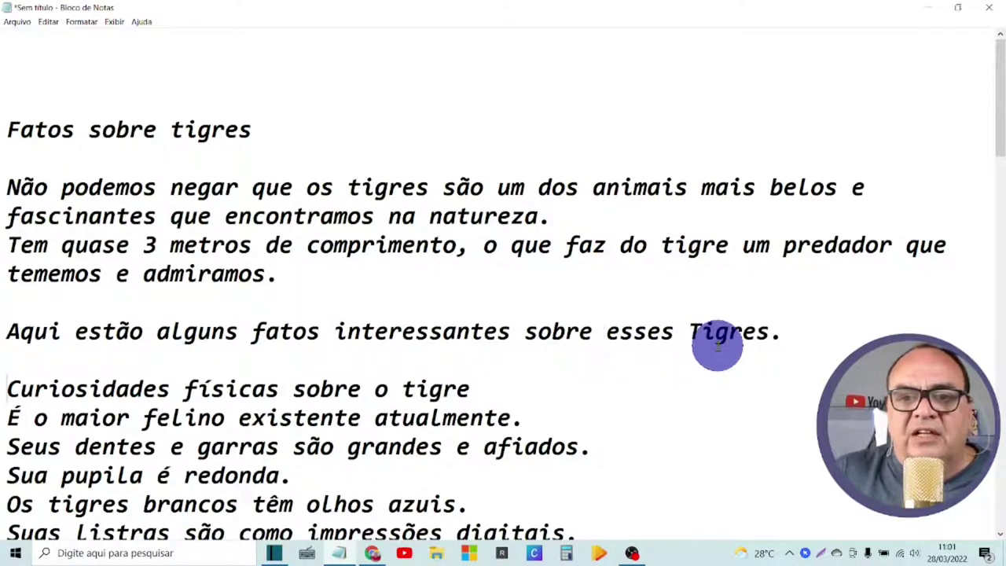
Step: Insert "e Curiosidades físicas" before "sobre esses Tigres" and delete the separate "Curiosidades físicas sobre o tigre" heading with its extra blank line
click(524, 331)
text(e Curiosidades físicas)
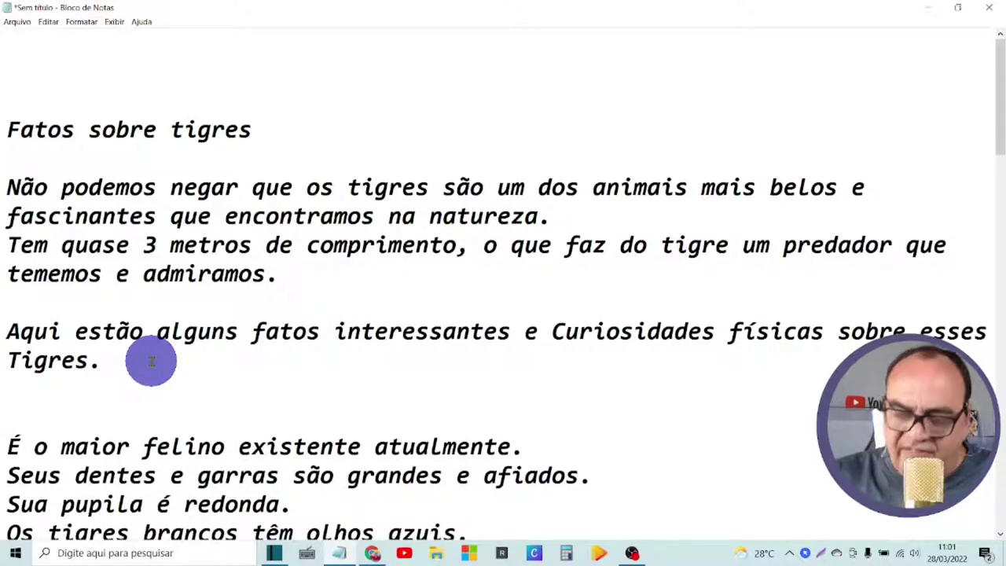
key(Delete)
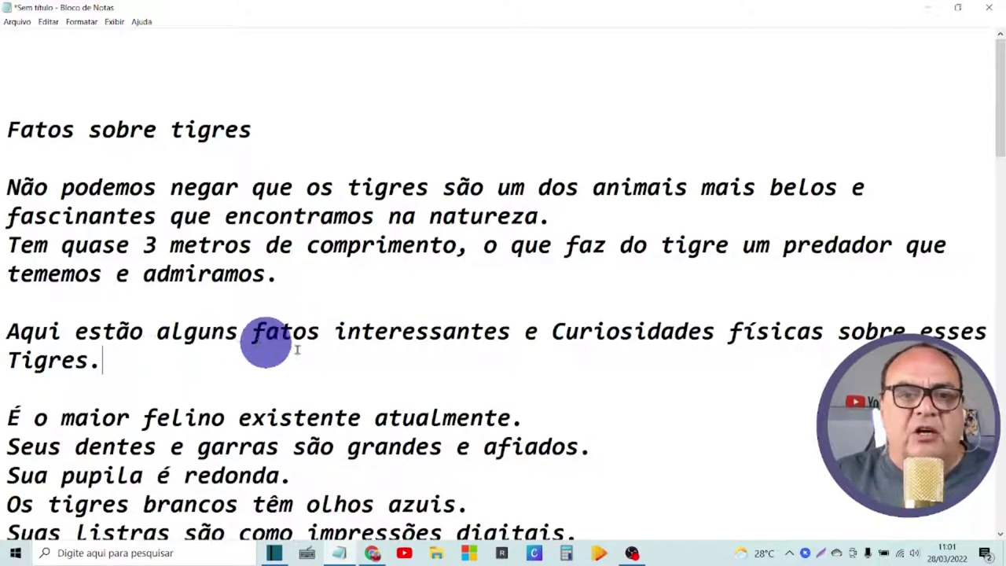
Step: Copy the whole tiger script from Notepad and paste it into the text box of the Azure text-to-speech demo in Chrome
scroll(330, 361, down, 1)
scroll(380, 379, down, 4)
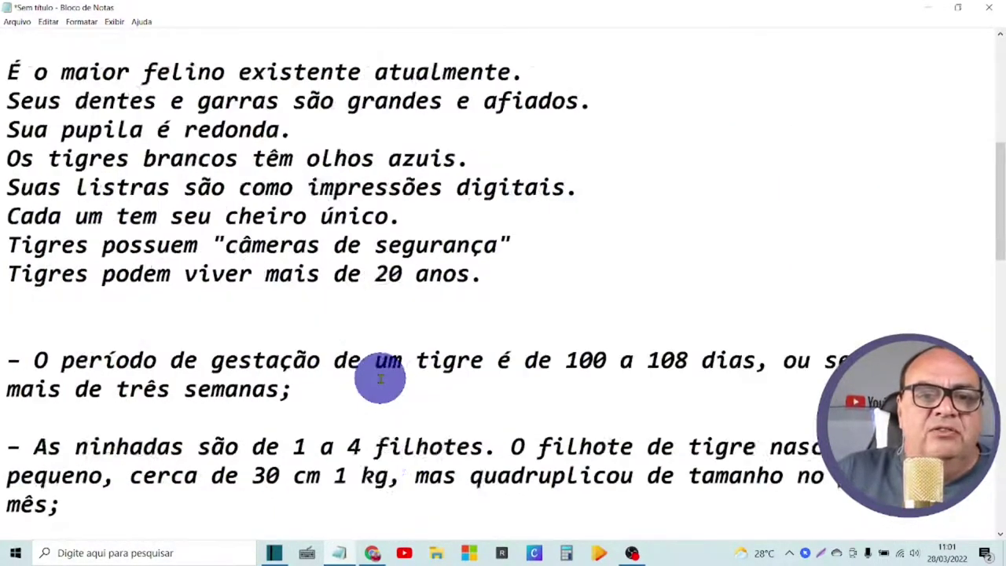
scroll(381, 379, down, 2)
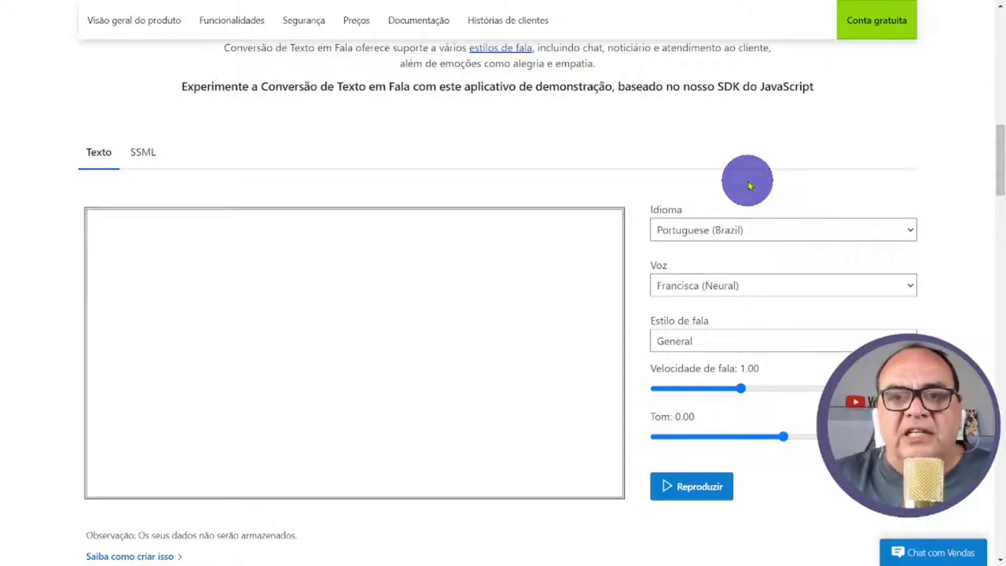
key(alt+Tab)
right_click(343, 283)
click(388, 317)
key(alt+Tab)
key(ctrl+v)
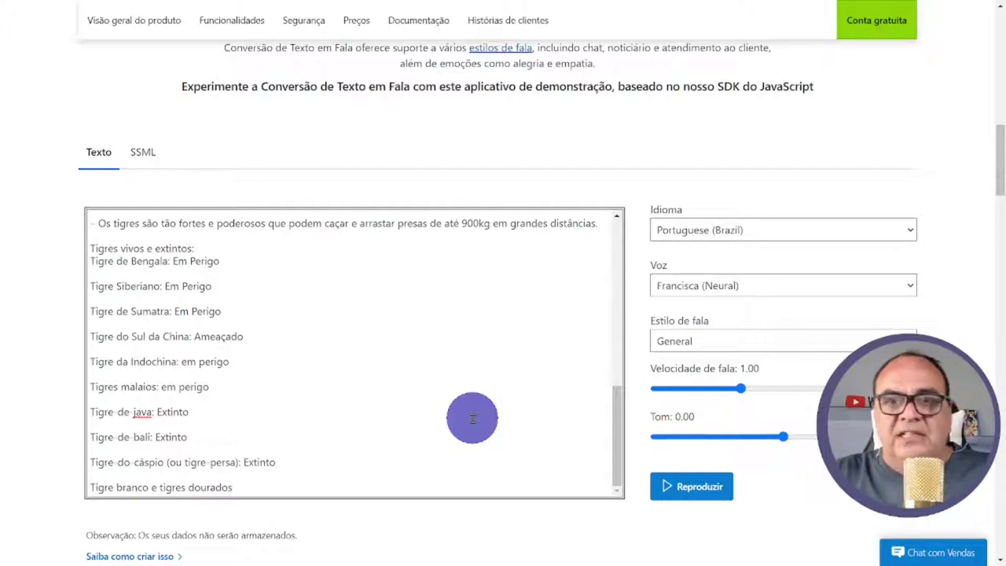
Step: Start capturing the tab's audio with Chrome Audio Capture, play the script in the Francisca voice, and interrupt the playback
click(503, 35)
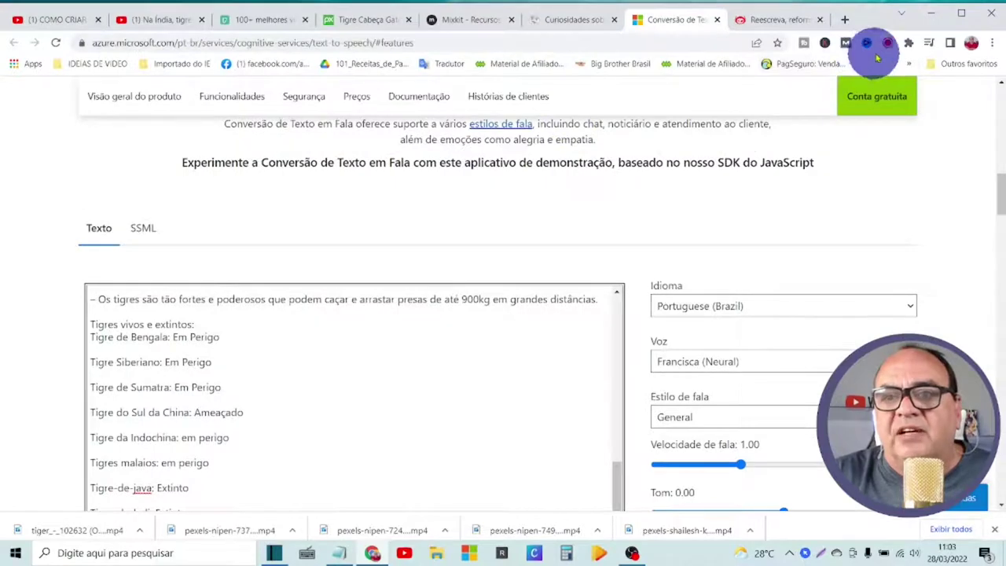
click(886, 44)
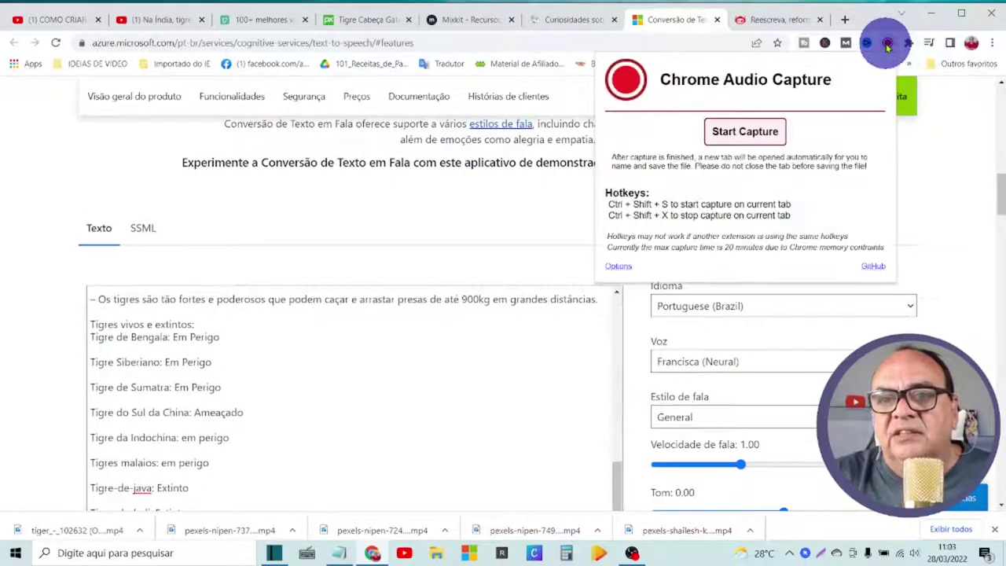
click(742, 132)
scroll(760, 421, down, 3)
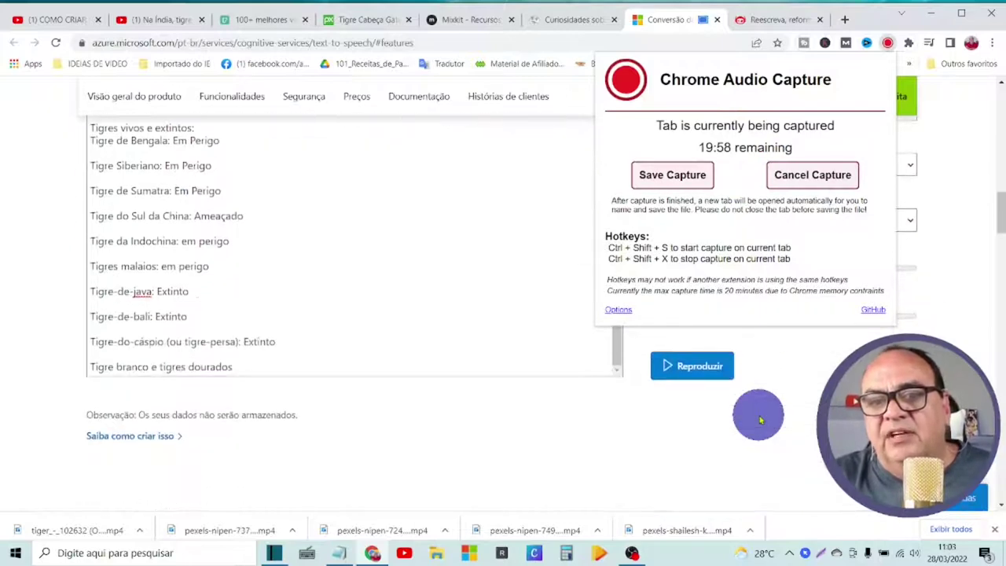
click(714, 372)
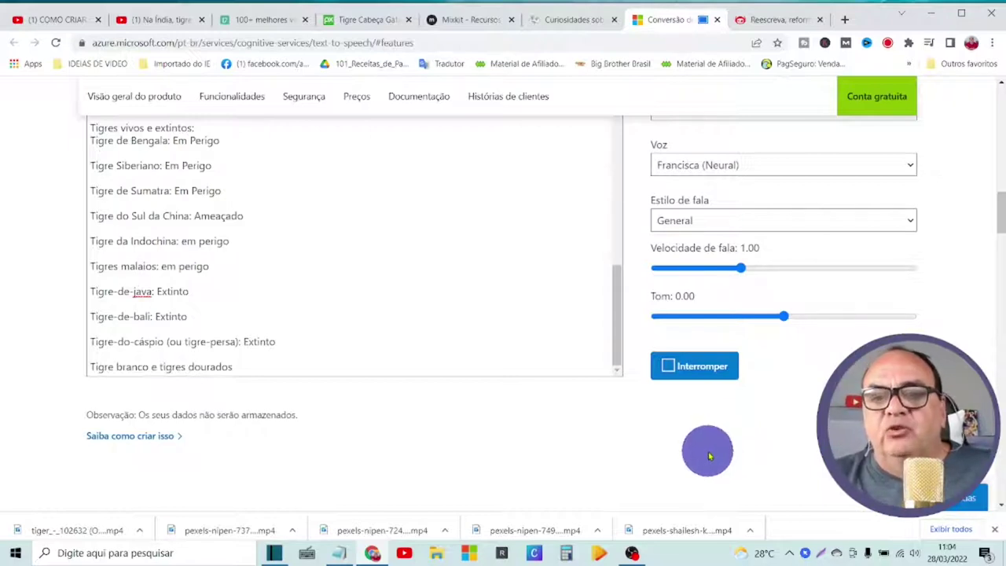
click(684, 377)
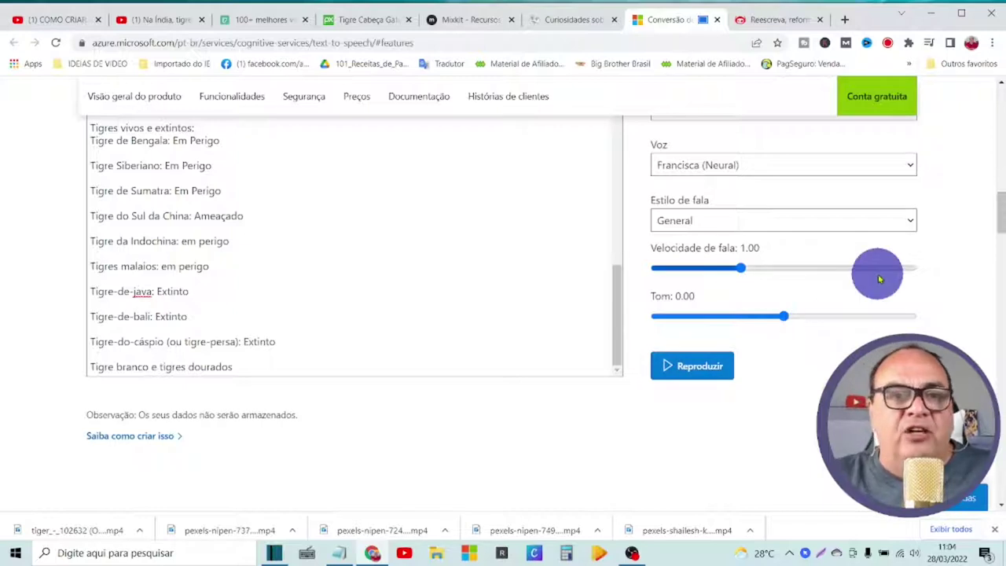
Step: Set the voice to Antonio (Neural), the speech speed to 0.93 and the pitch to 0.94
click(908, 164)
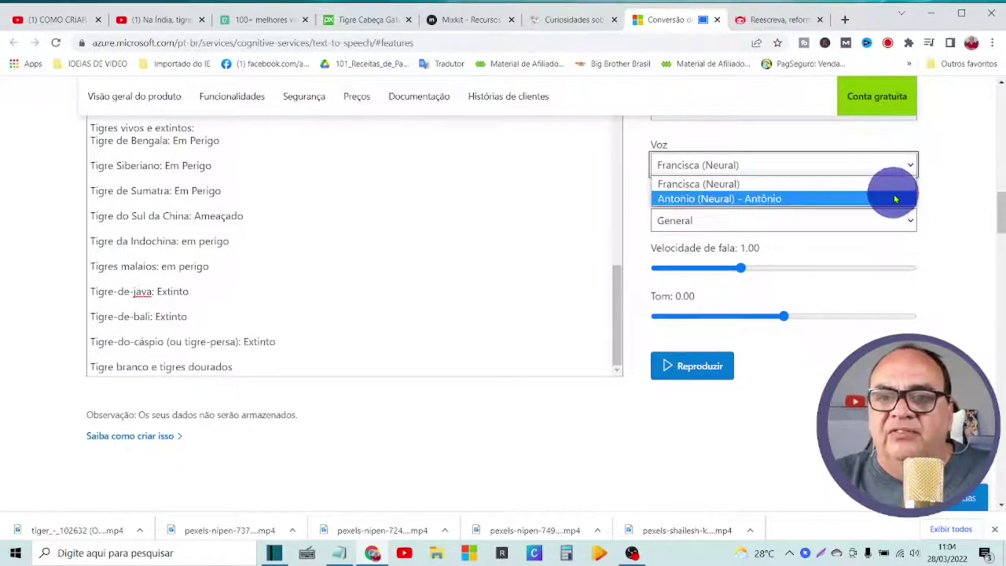
click(893, 198)
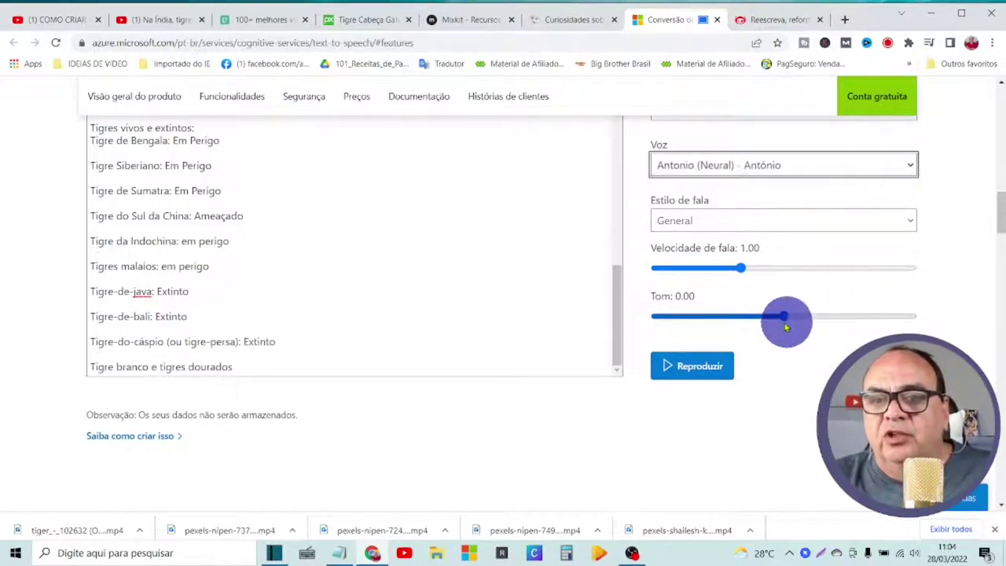
drag(738, 267, 736, 274)
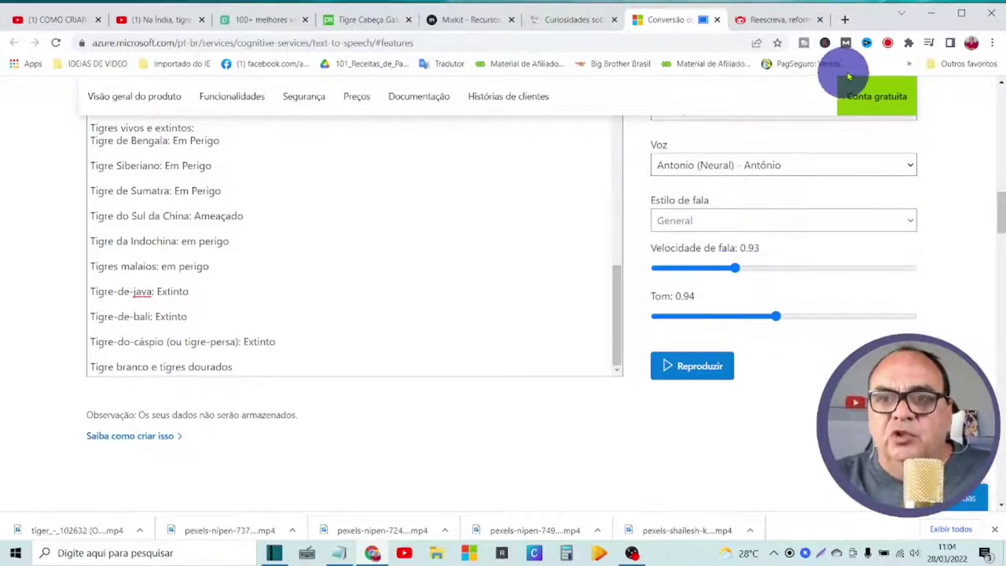
Step: Play the script in the Antonio voice while the tab is being captured, and end the capture for saving
click(888, 44)
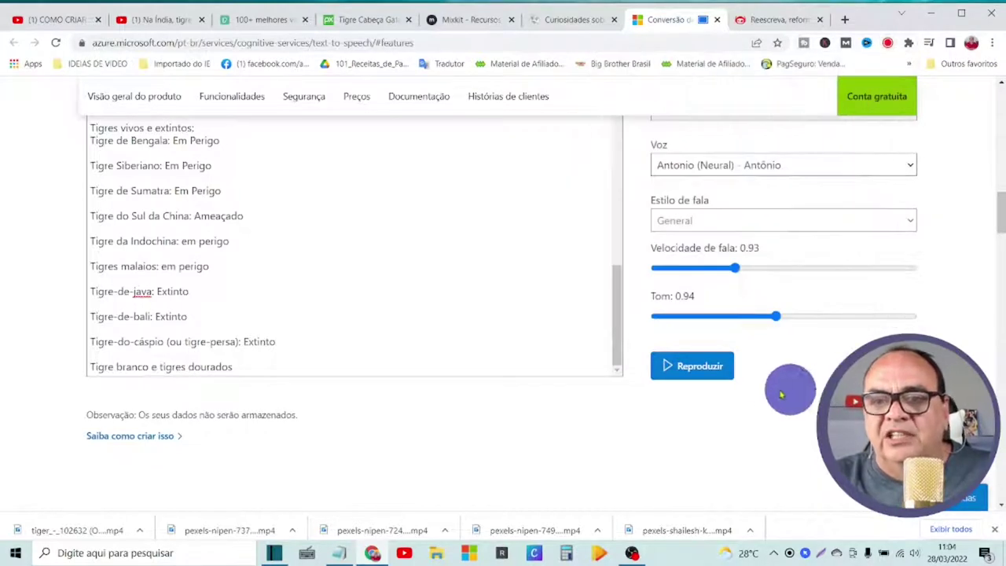
click(700, 369)
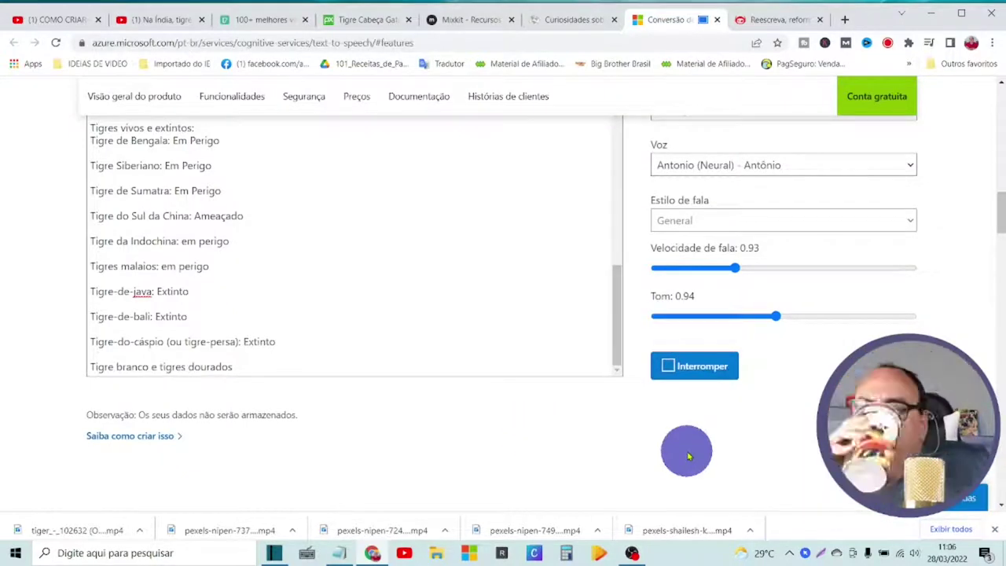
click(888, 43)
click(696, 177)
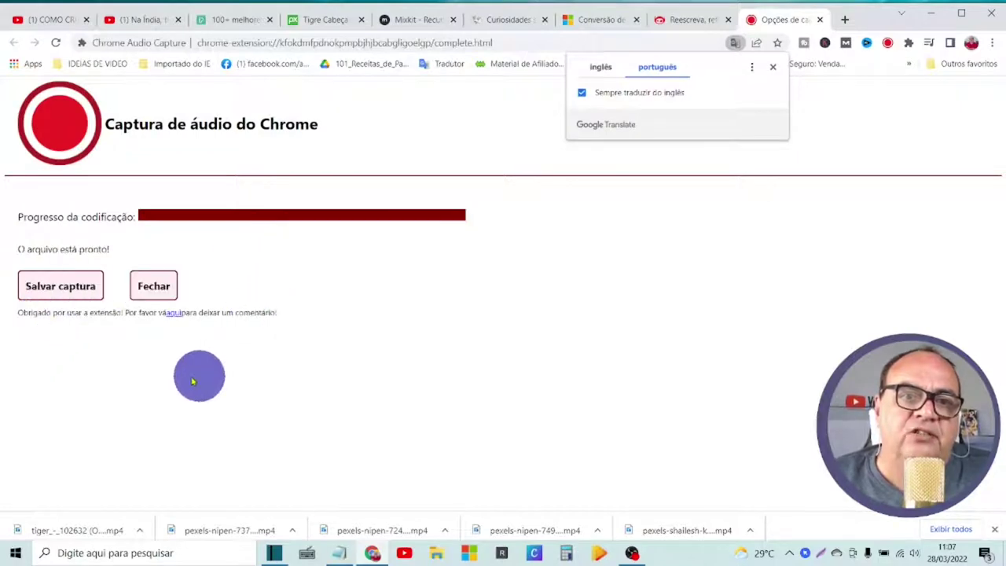
Step: Save the captured narration in Downloads as an MP3 file named "tigres audio"
click(69, 291)
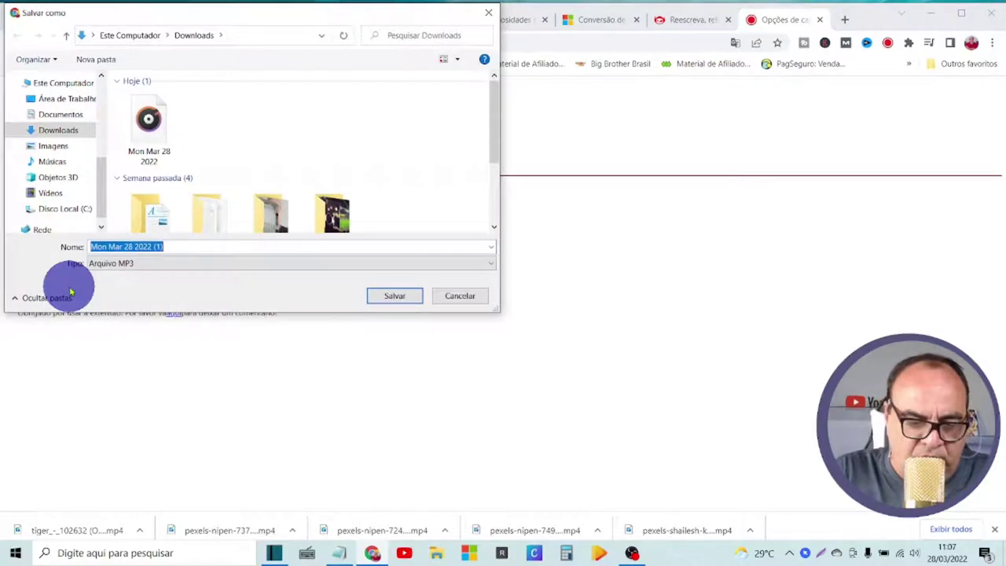
text(tigres)
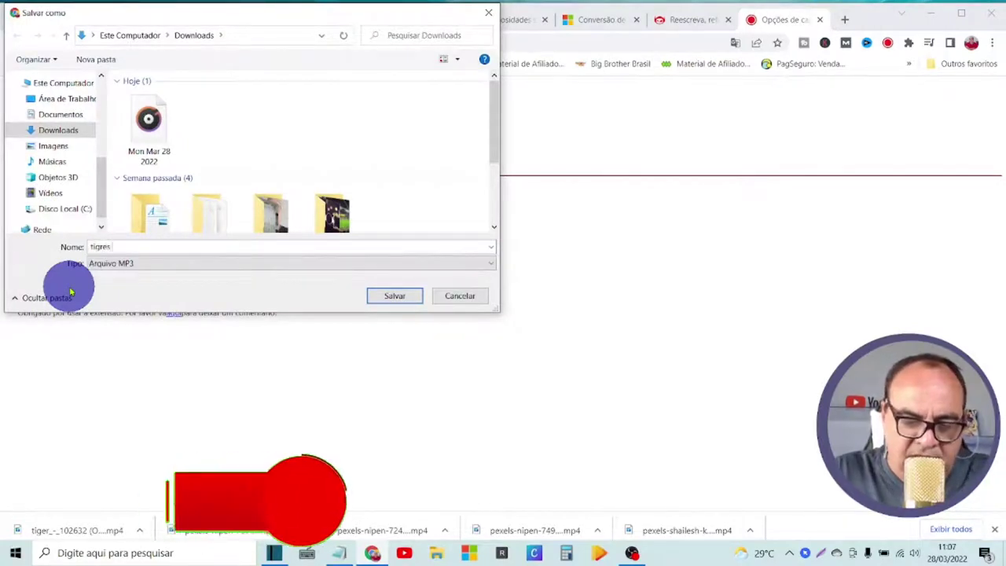
text( audio)
key(Return)
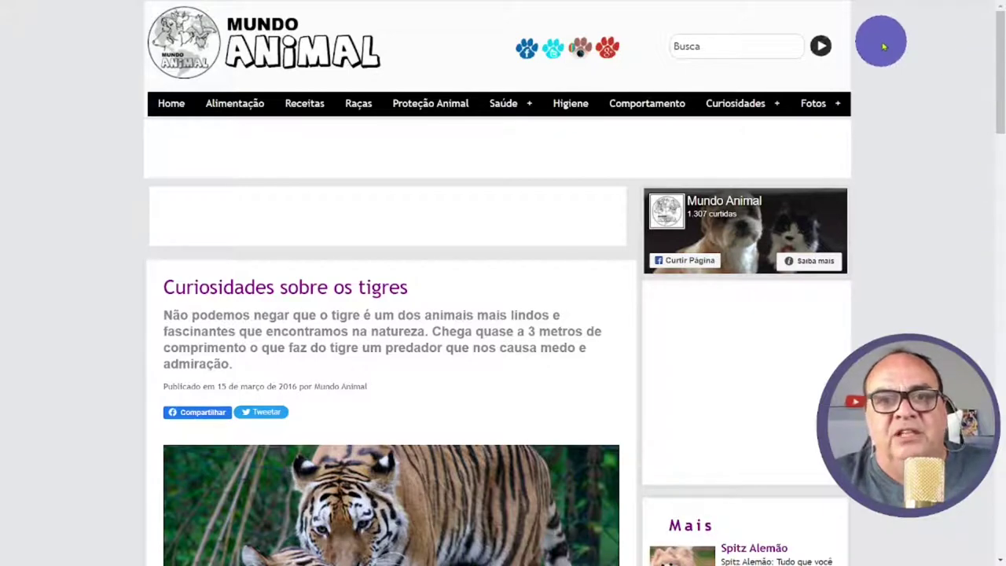
Step: Copy the web address of the Mundo Animal article "Curiosidades sobre os tigres"
click(503, 45)
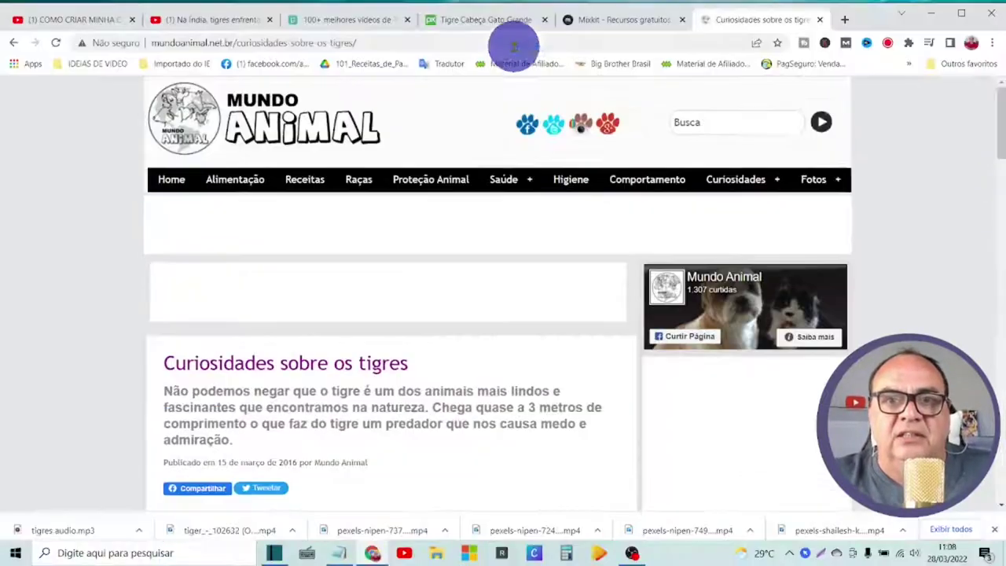
click(386, 45)
key(ctrl+c)
right_click(386, 45)
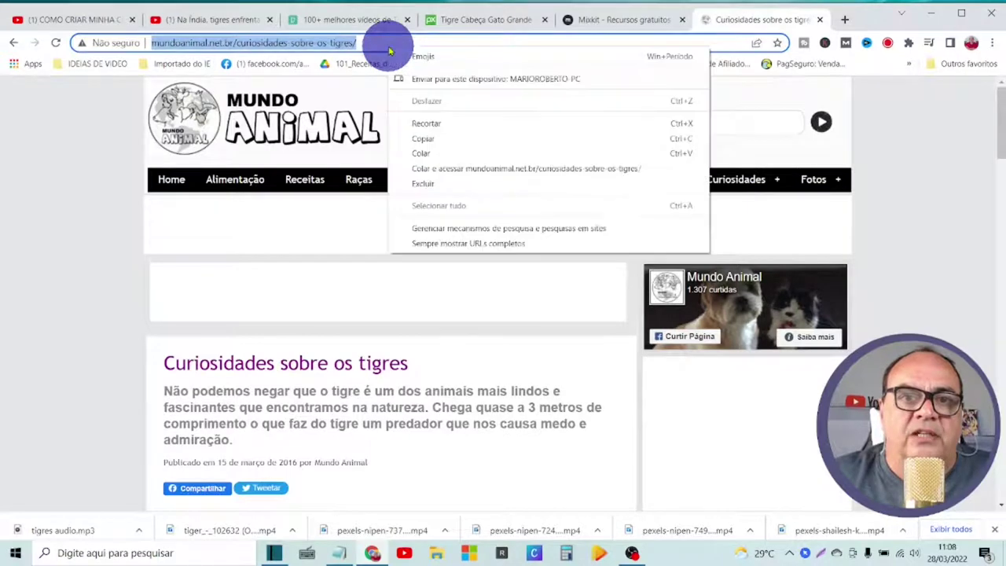
click(423, 137)
Step: Switch to Notepad and add a source credit at the end of the script reading "Fonte:" with "Mundo Animal" on the line below
click(341, 549)
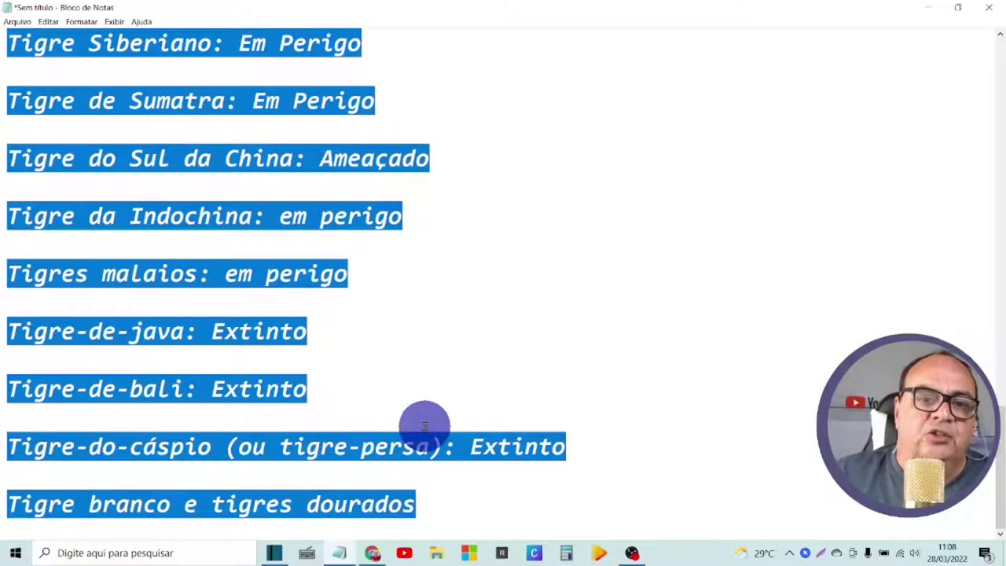
click(469, 509)
key(Return)
key(Return)
key(Return)
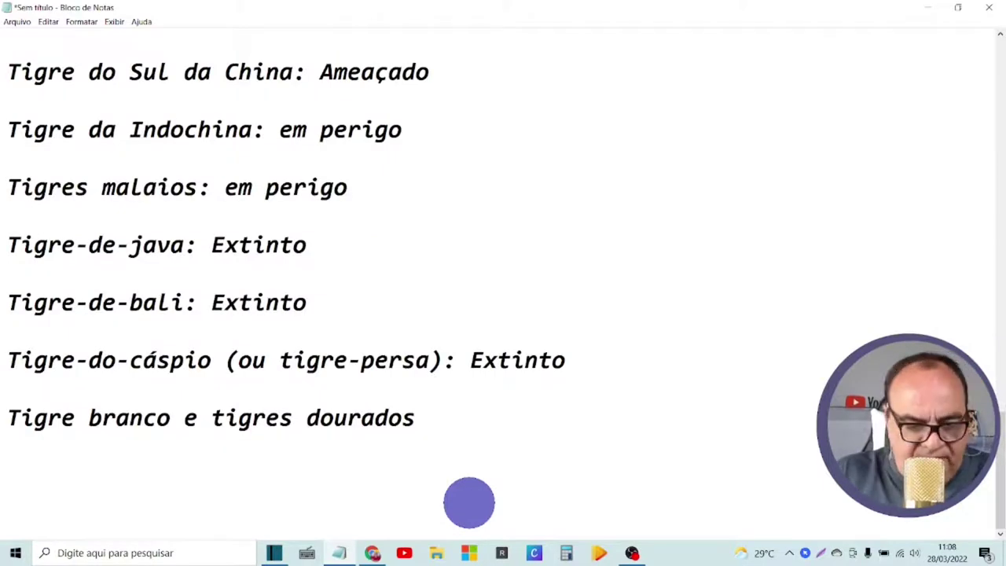
text(fo)
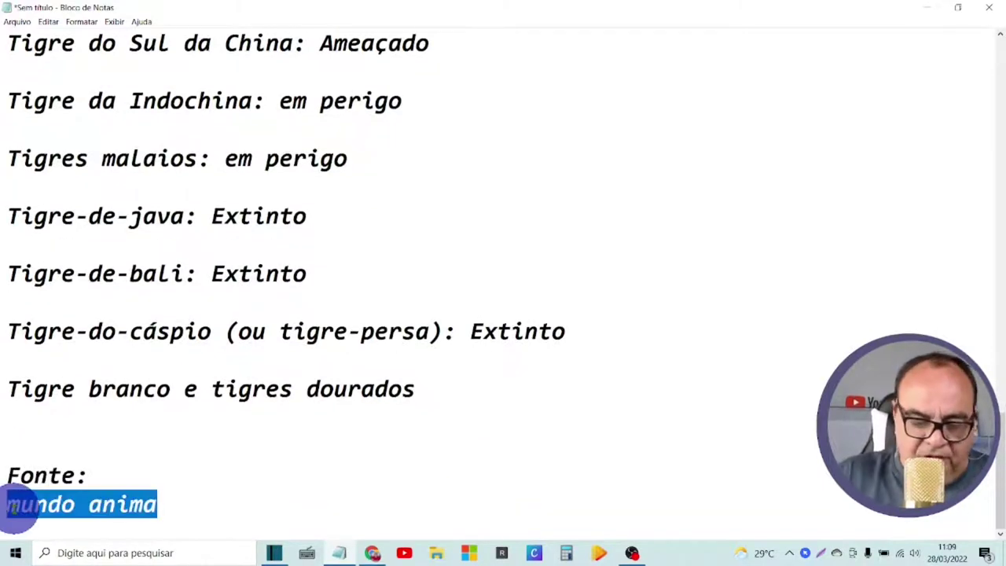
text(Mundo )
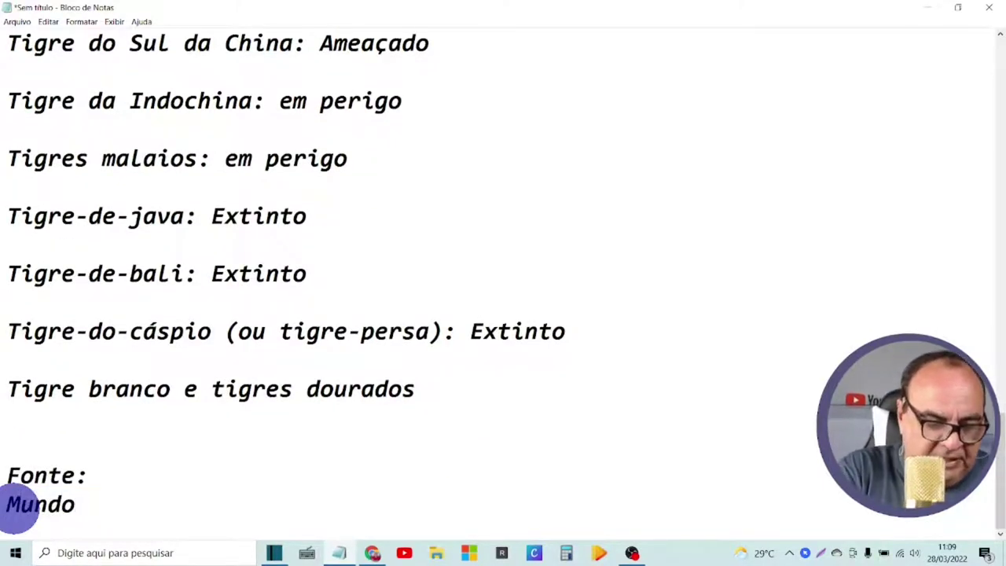
text(Animal)
Step: Below the Mundo Animal credit, add the heading "ARTIGO COMPLETO:" and paste the copied article address on the line under it
key(Return)
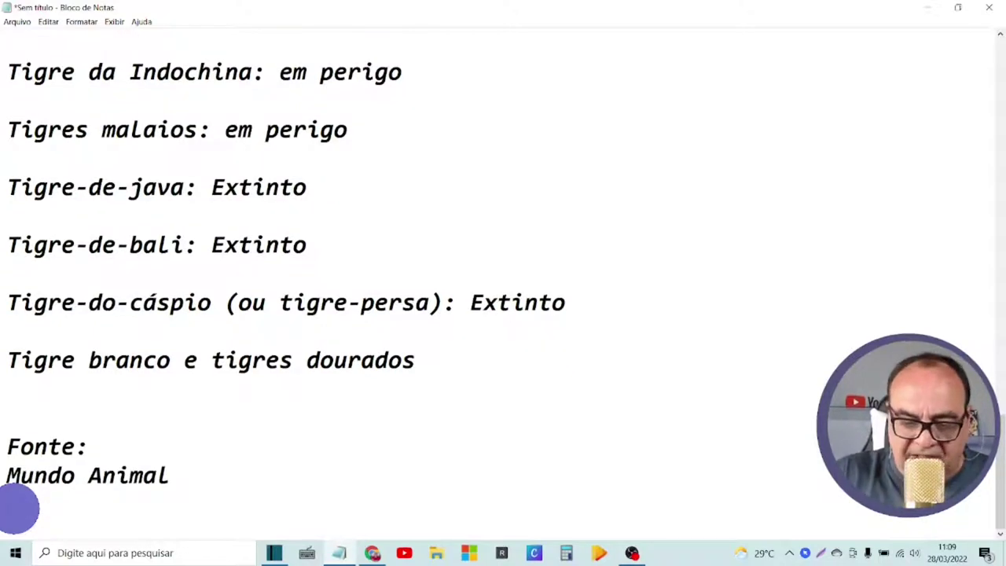
key(Return)
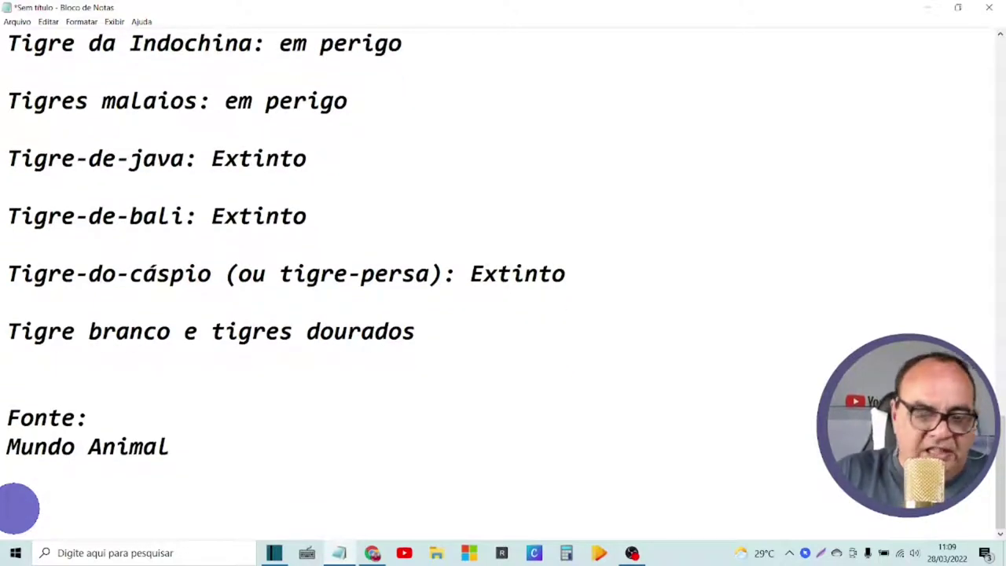
text(AR)
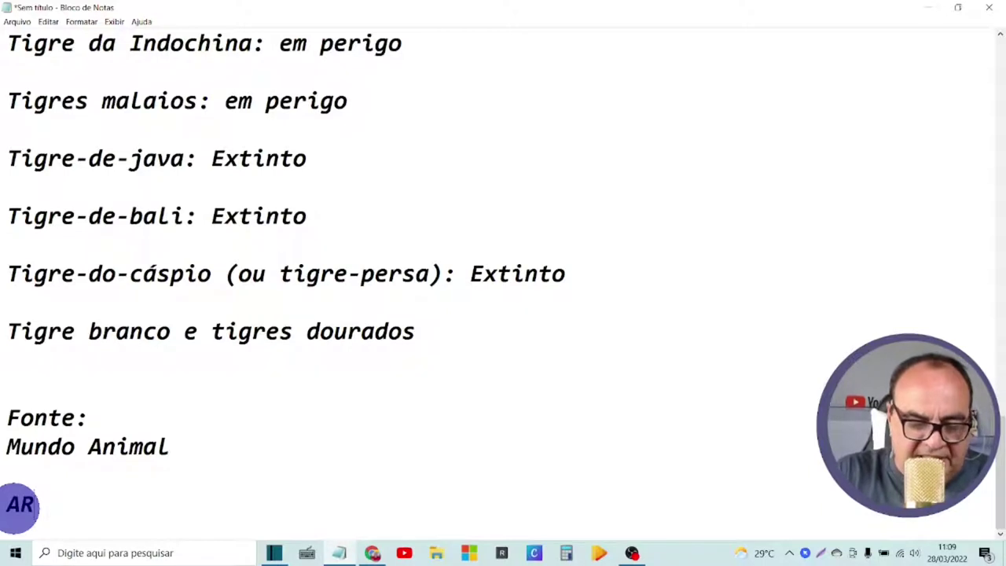
text(TIGO COM)
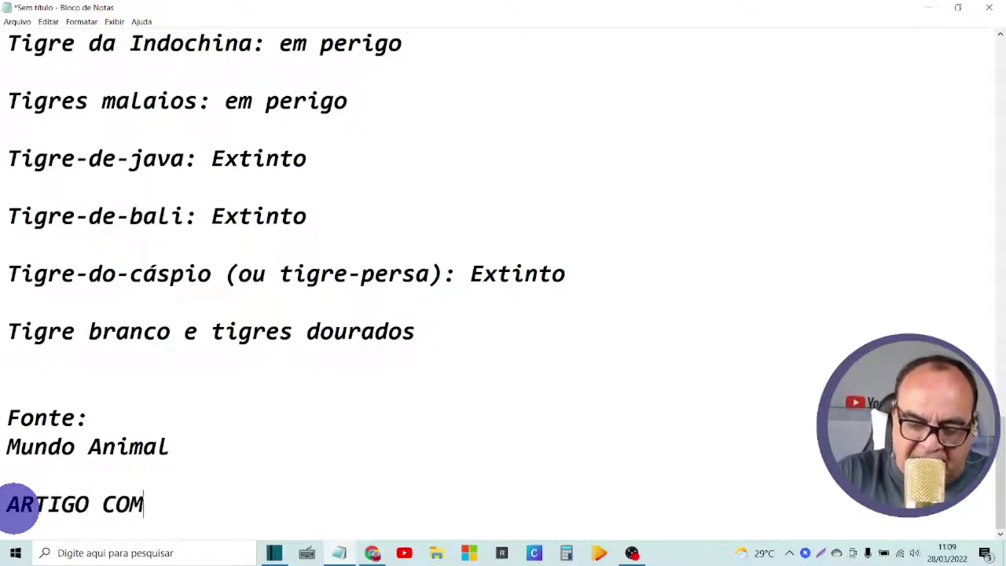
text(PLETO:)
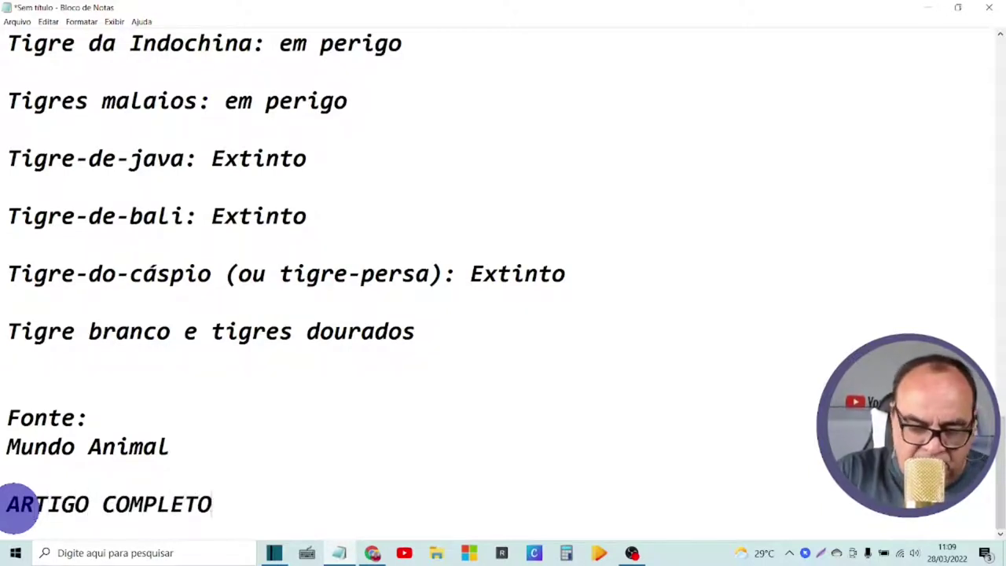
key(Return)
key(ctrl+v)
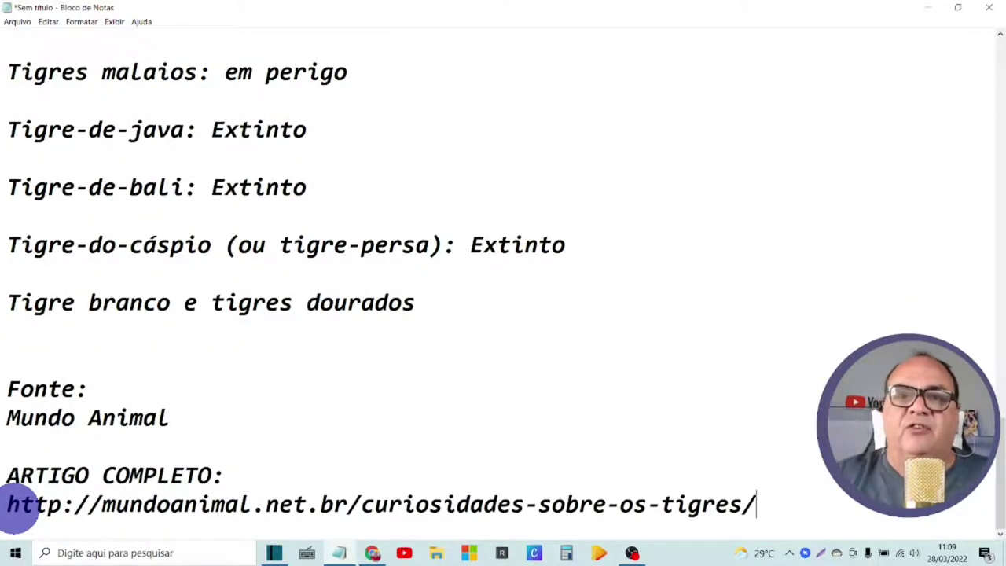
Step: Leave a blank line after the article link and enter "Google" as a further credit
key(Return)
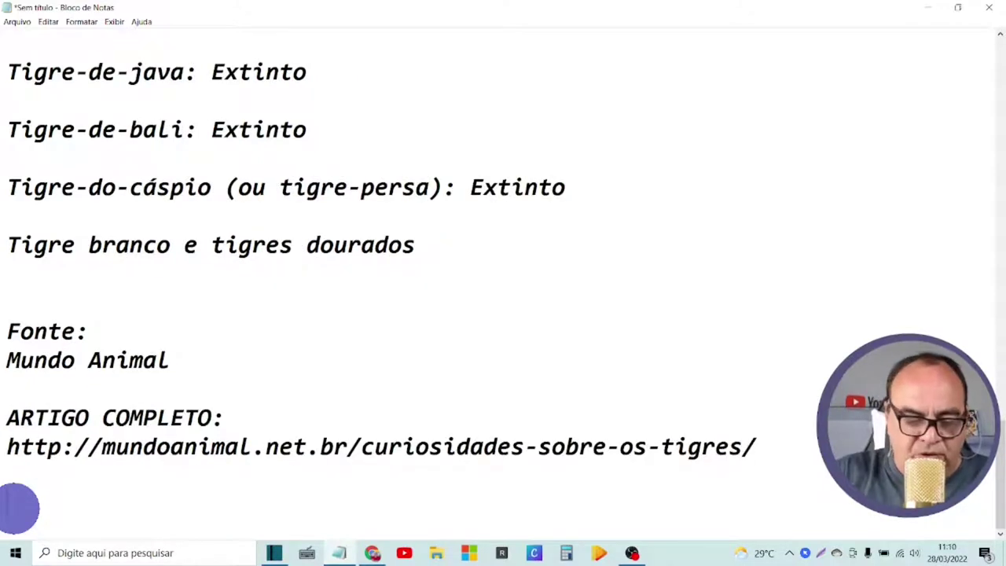
key(Return)
text(Google)
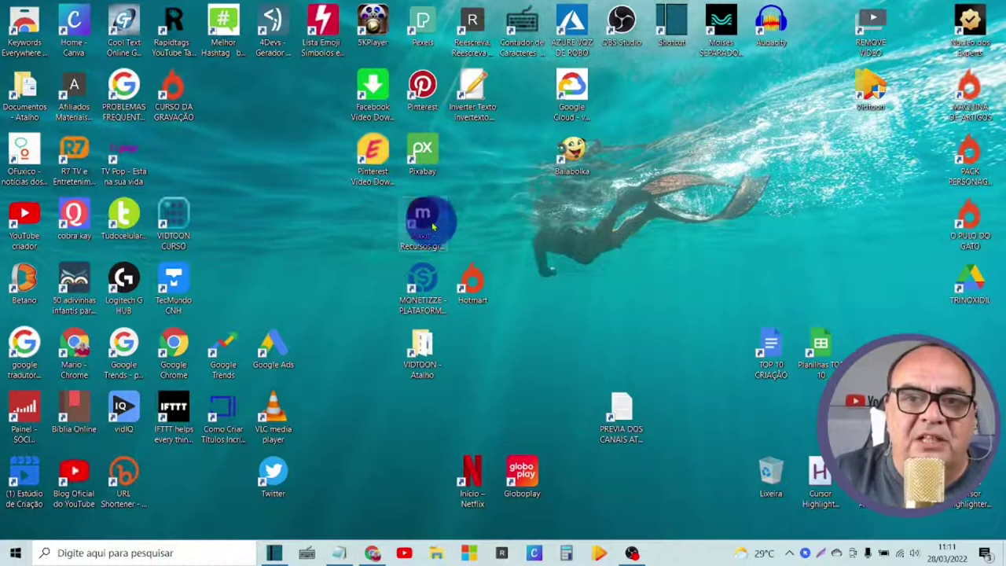
Step: Open the Mixkit site from the desktop and search it for "tigres"
double_click(432, 226)
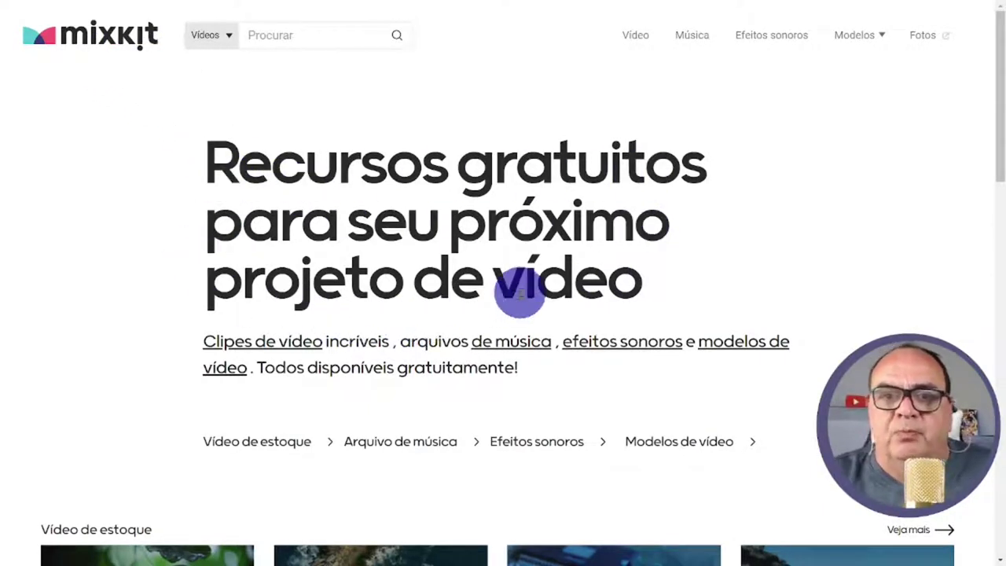
click(229, 31)
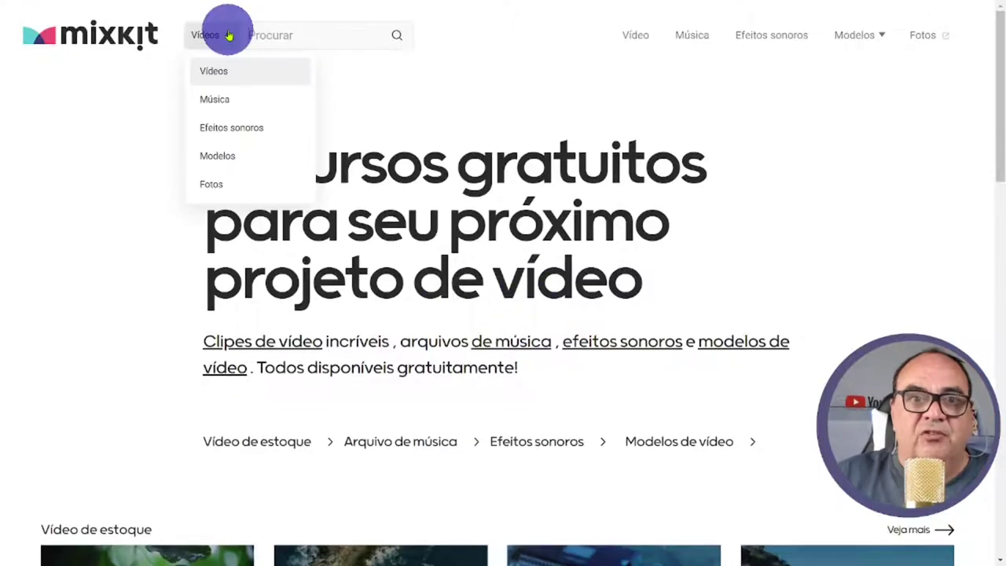
click(225, 36)
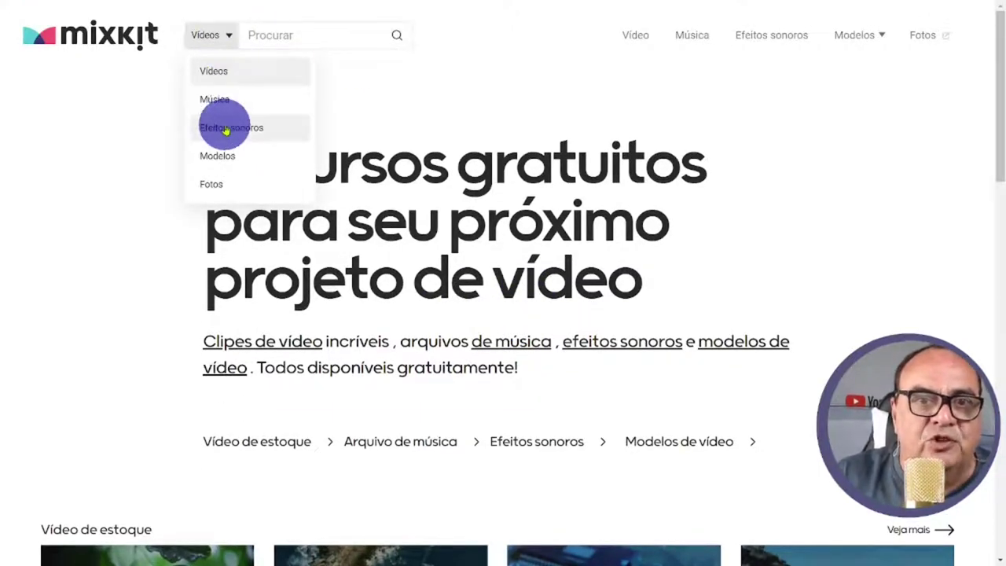
click(269, 29)
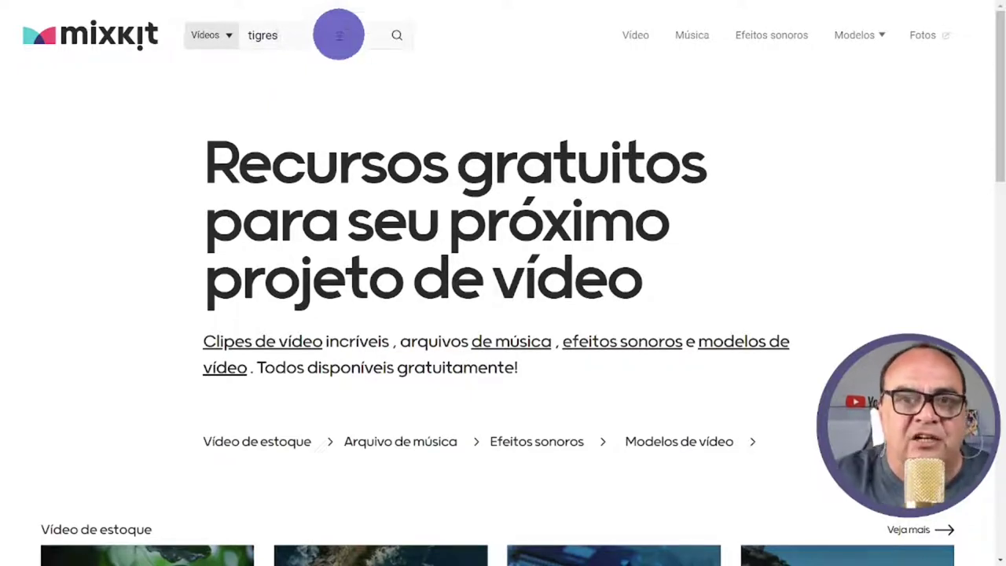
click(403, 36)
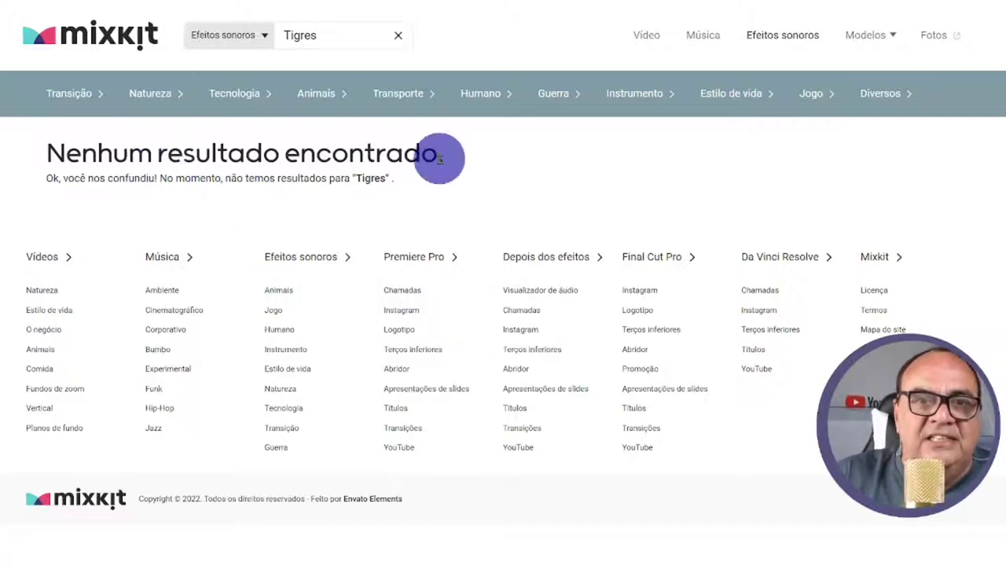
Step: Open the animal sound effects category and browse its roars and other wild-animal sounds through to the end of page 2
click(285, 291)
scroll(449, 188, down, 3)
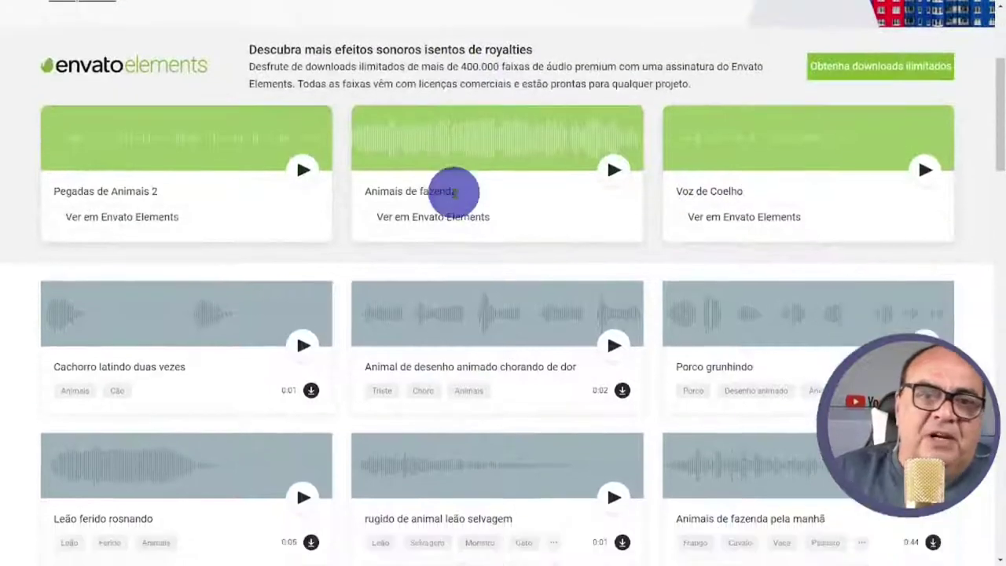
scroll(454, 191, down, 2)
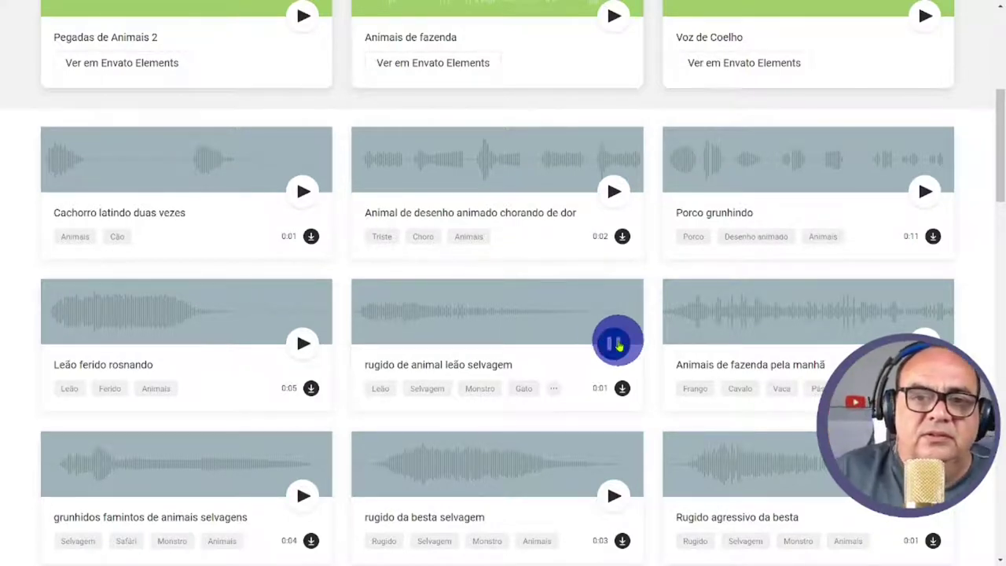
scroll(535, 375, down, 1)
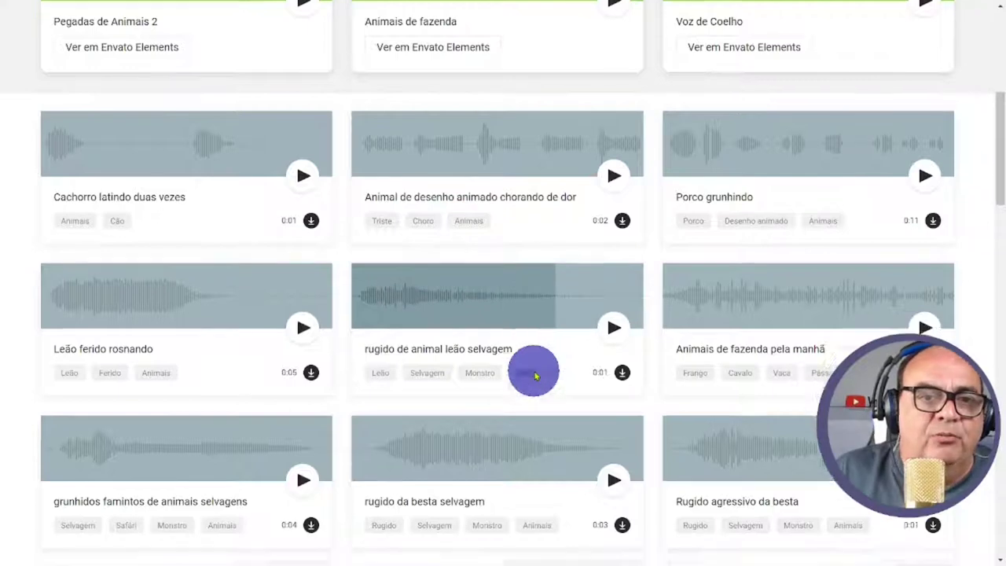
scroll(535, 376, down, 1)
scroll(590, 352, down, 1)
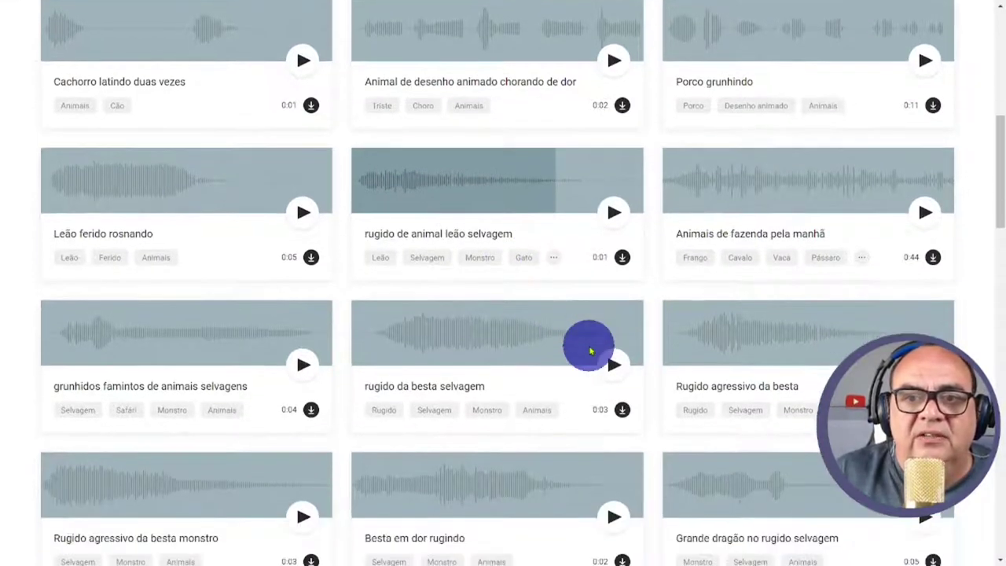
scroll(591, 351, down, 2)
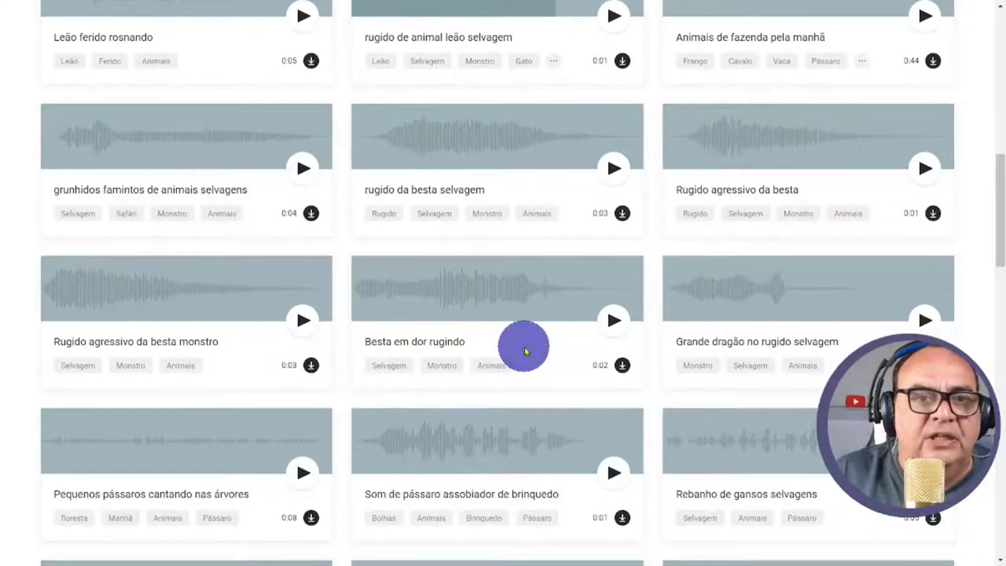
scroll(525, 351, down, 4)
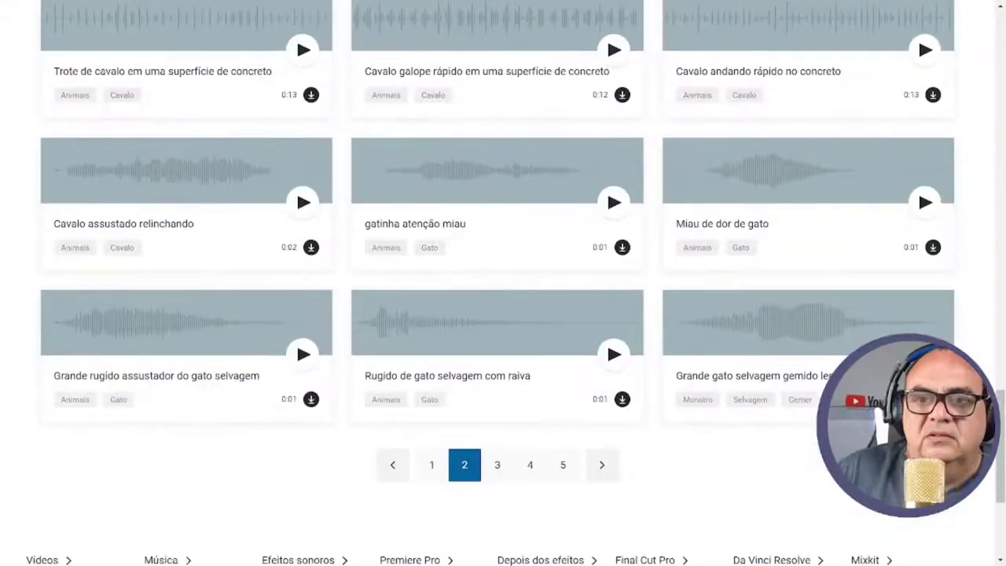
Step: Preview the page 2 sounds "Grande rugido assustador do gato selvagem", "Rugido de gato selvagem com raiva" and "Miau de dor de gato"
click(303, 354)
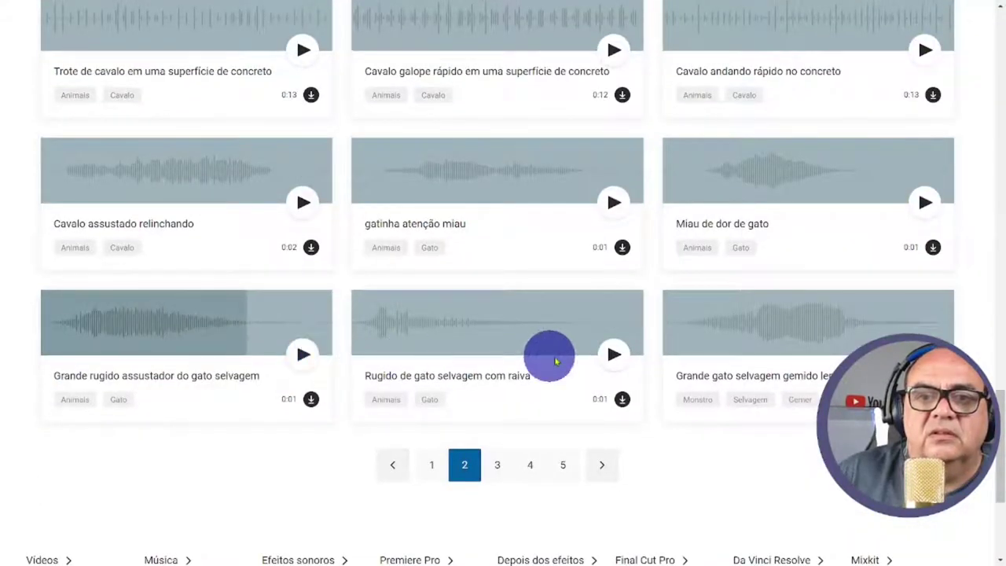
click(614, 355)
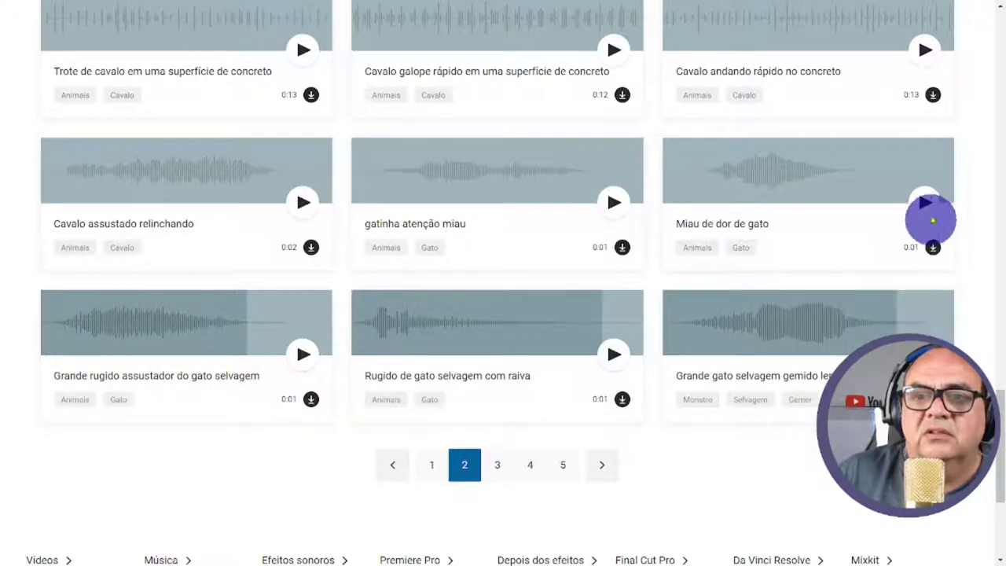
click(926, 203)
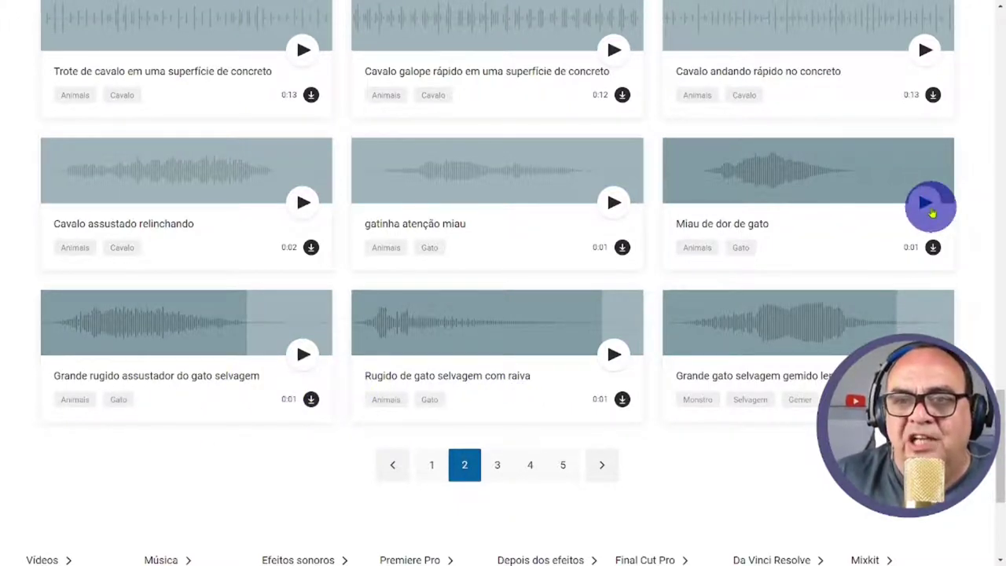
click(928, 206)
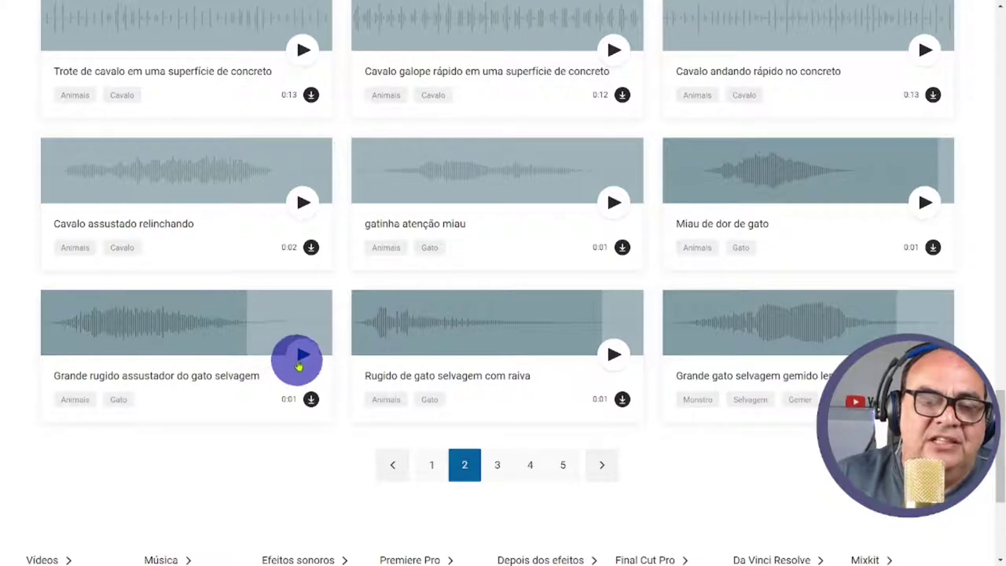
Step: Replay the sound effect "Grande rugido assustador do gato selvagem", download it and dismiss the subscription offer
click(302, 358)
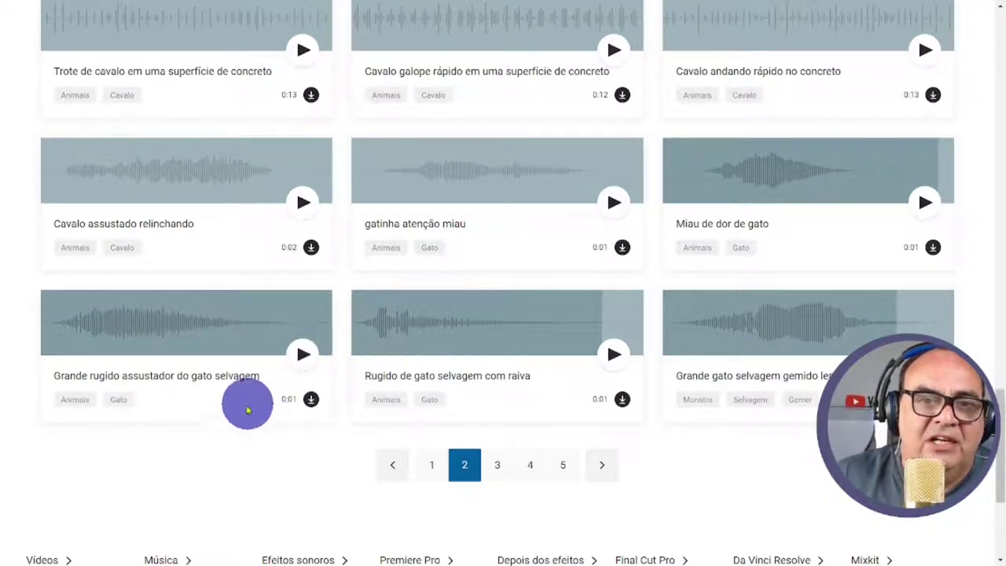
click(311, 401)
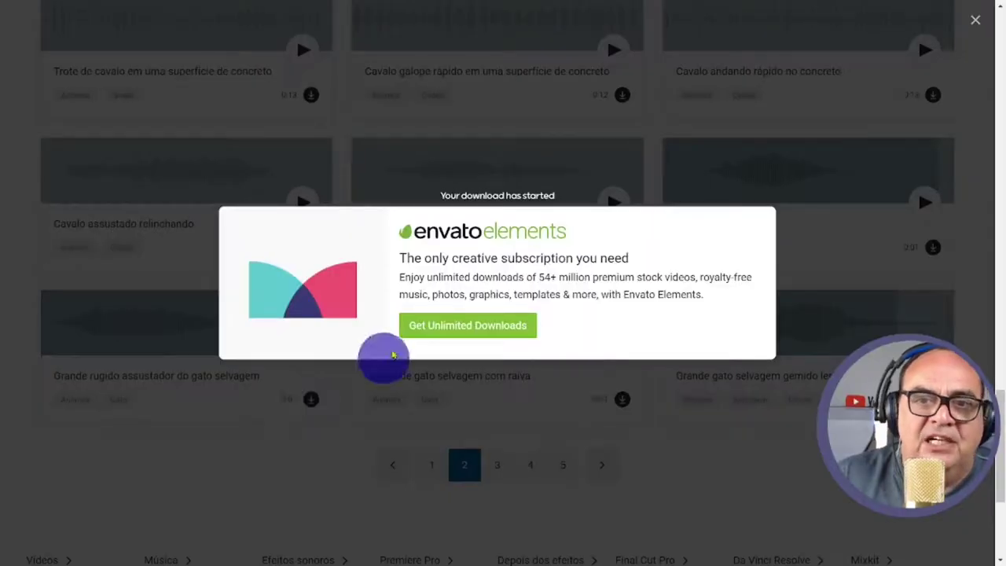
click(976, 22)
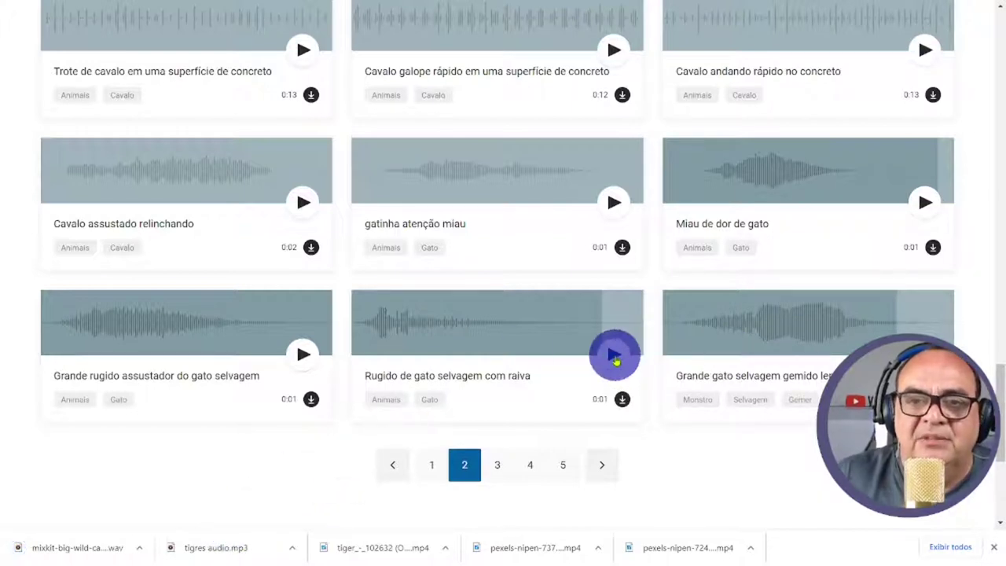
Step: Replay and download "Rugido de gato selvagem com raiva", and download the neighbouring "Grande gato selvagem gemido" sound, dismissing the subscription offers
click(615, 357)
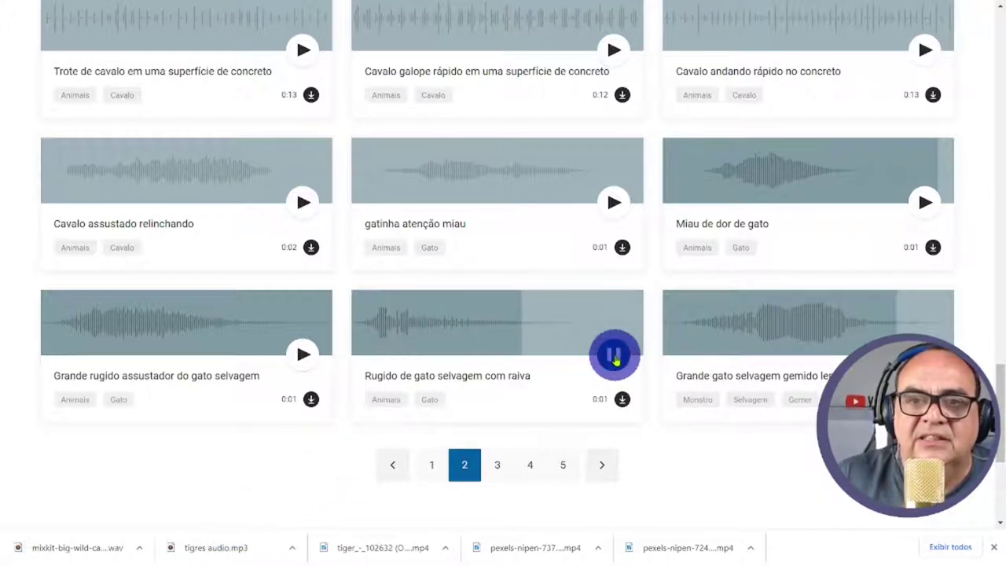
click(622, 403)
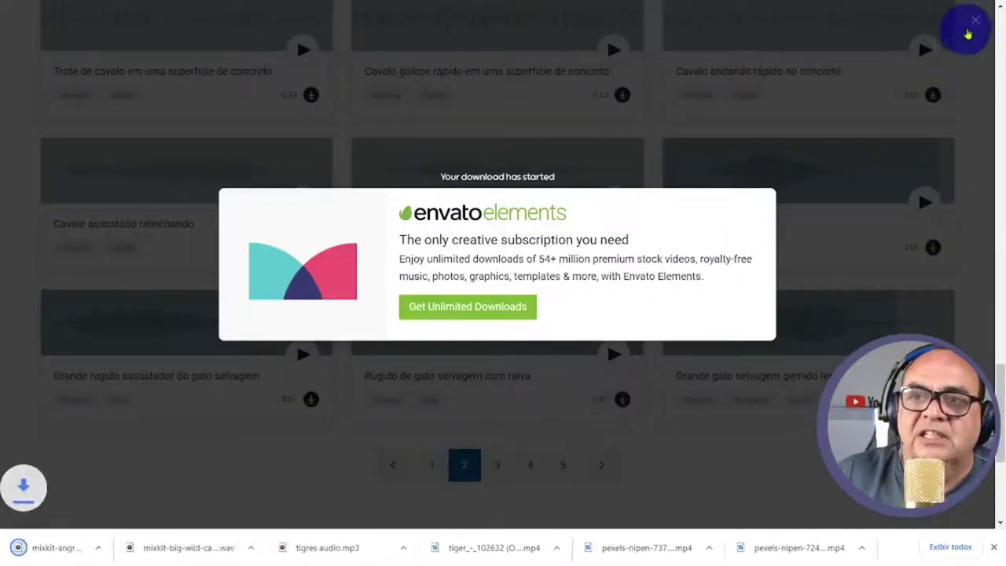
click(974, 20)
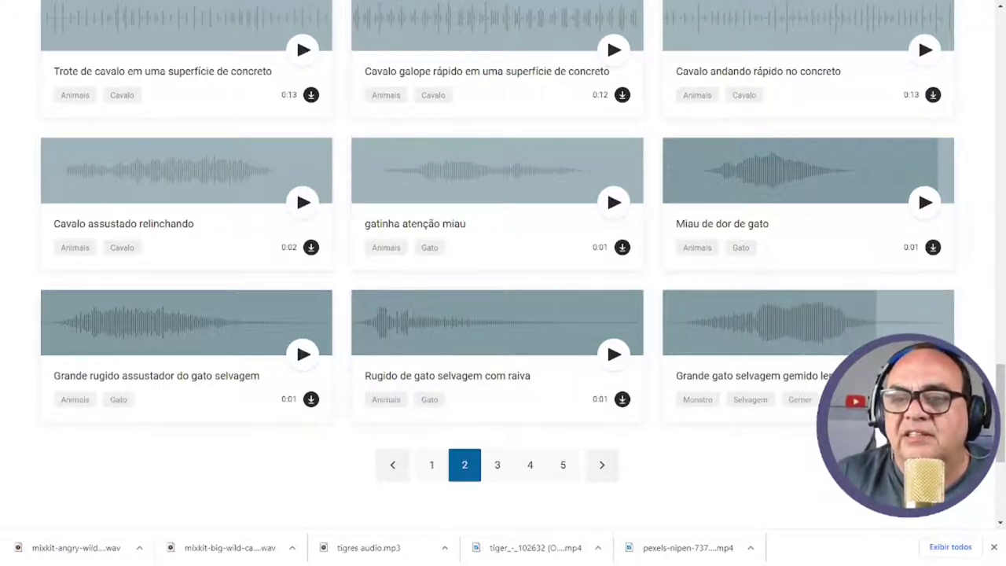
click(932, 399)
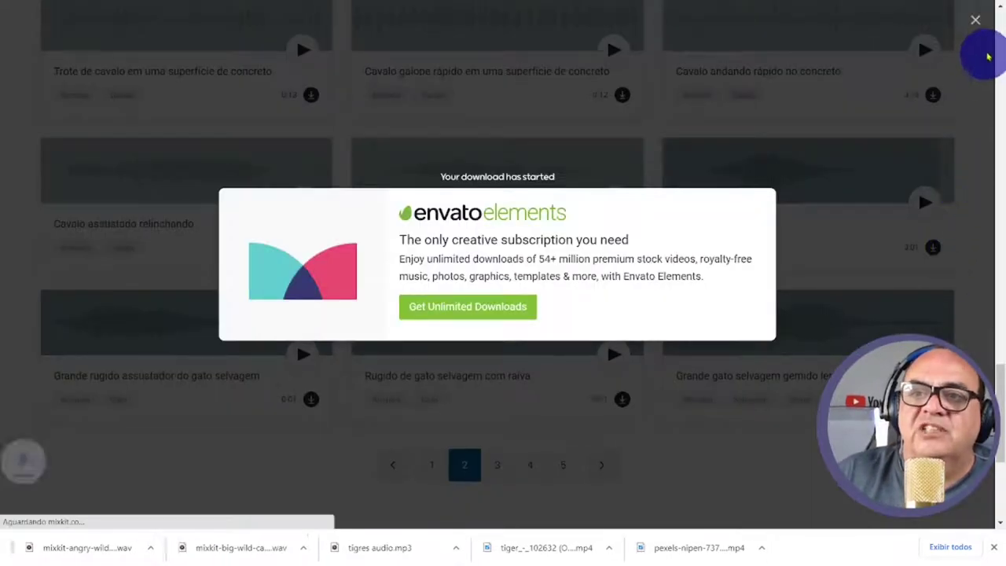
click(975, 19)
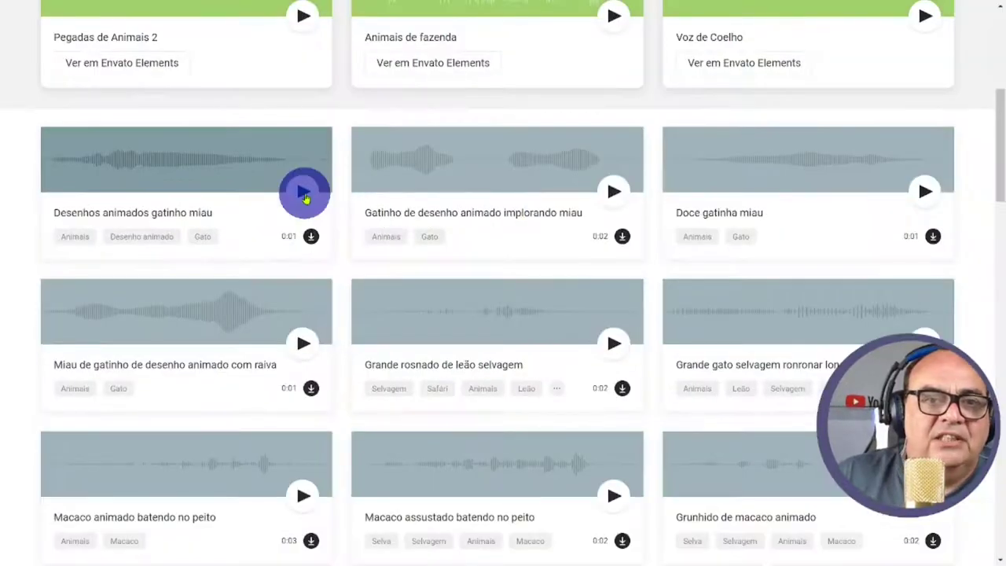
Step: Preview the kitten meows in the first row of another results page and the "Grande rosnado de leão selvagem" sound
click(304, 195)
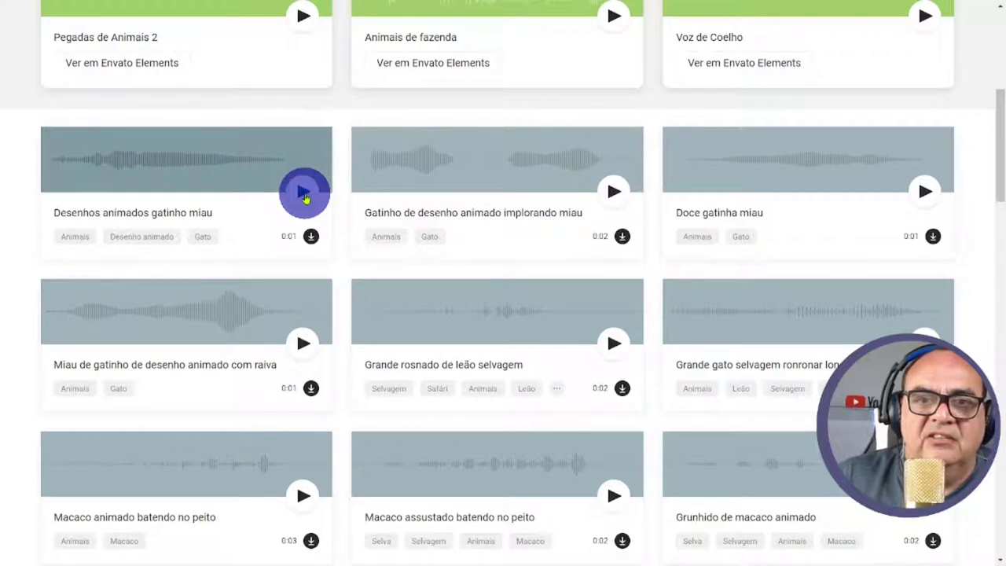
click(615, 195)
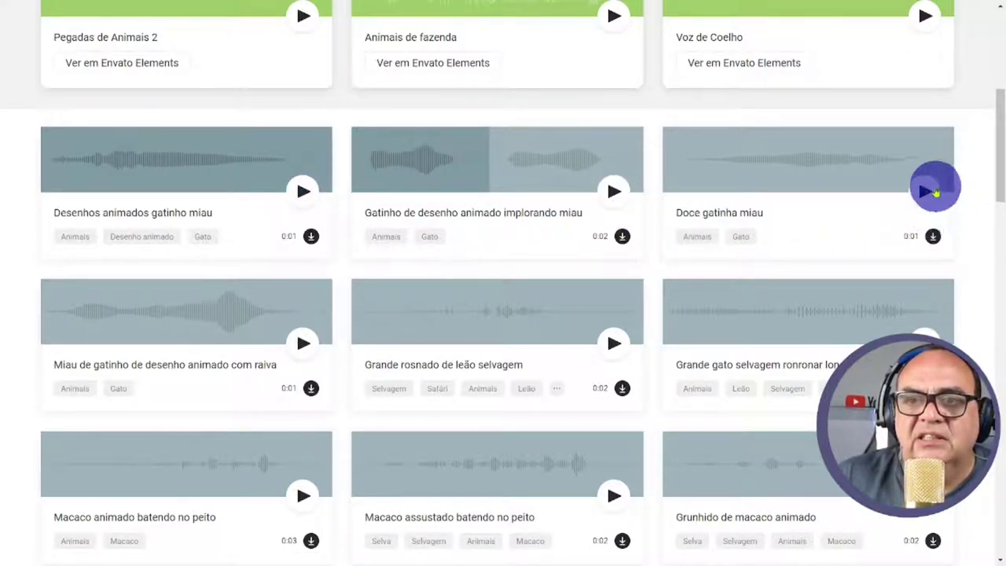
click(925, 192)
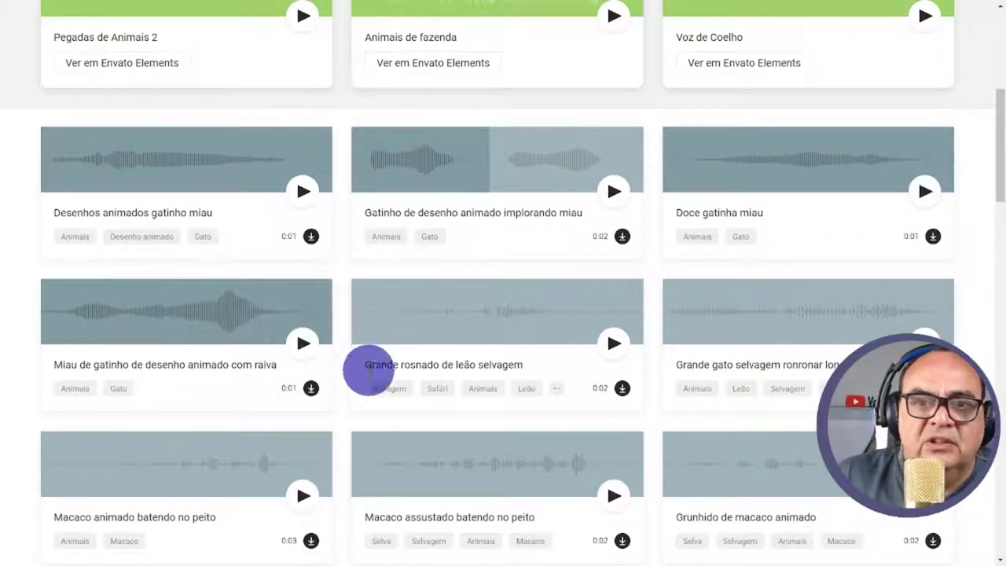
click(606, 352)
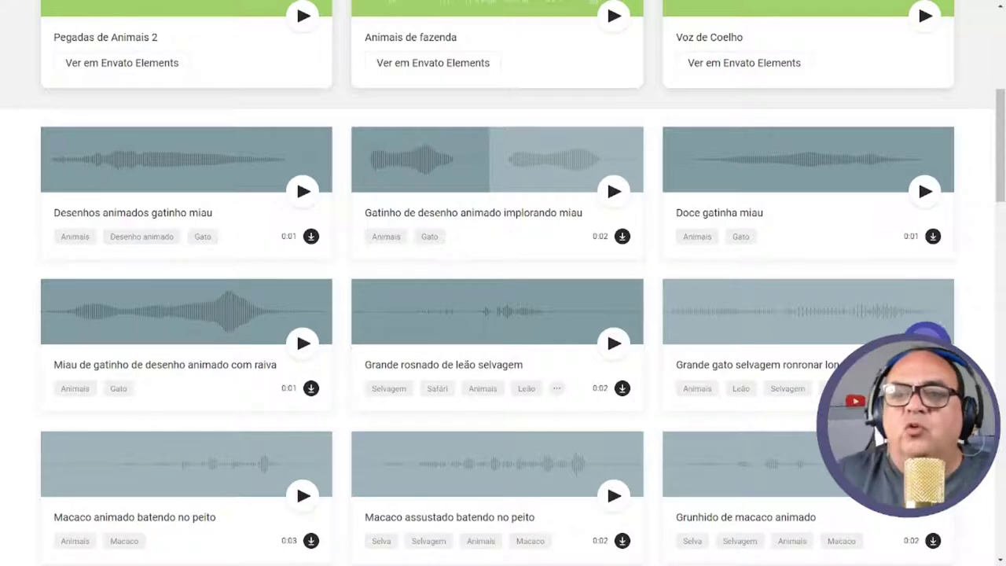
Step: Preview and download the long purr sound "Grande gato selvagem ronronar", and dismiss the subscription offer
click(925, 338)
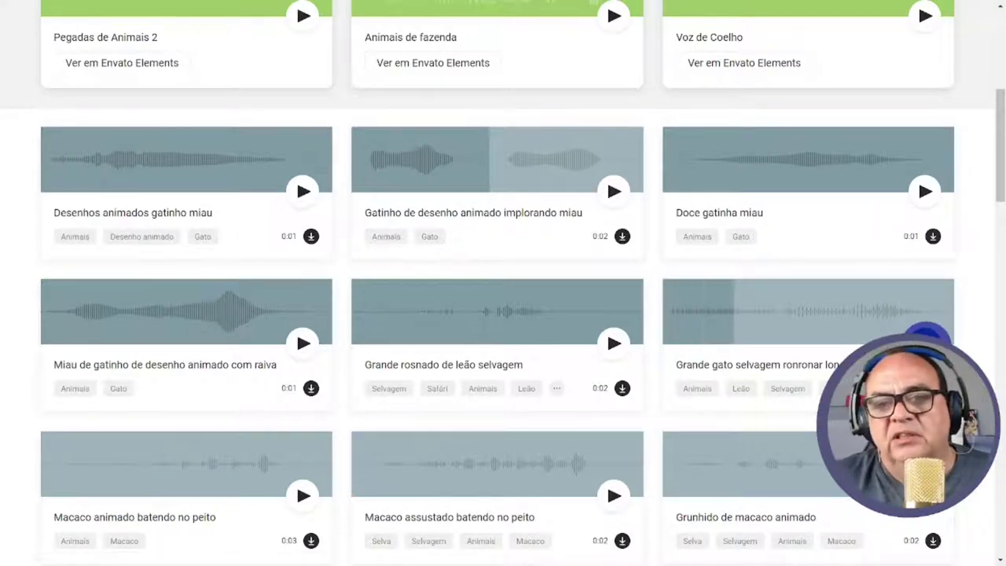
click(933, 388)
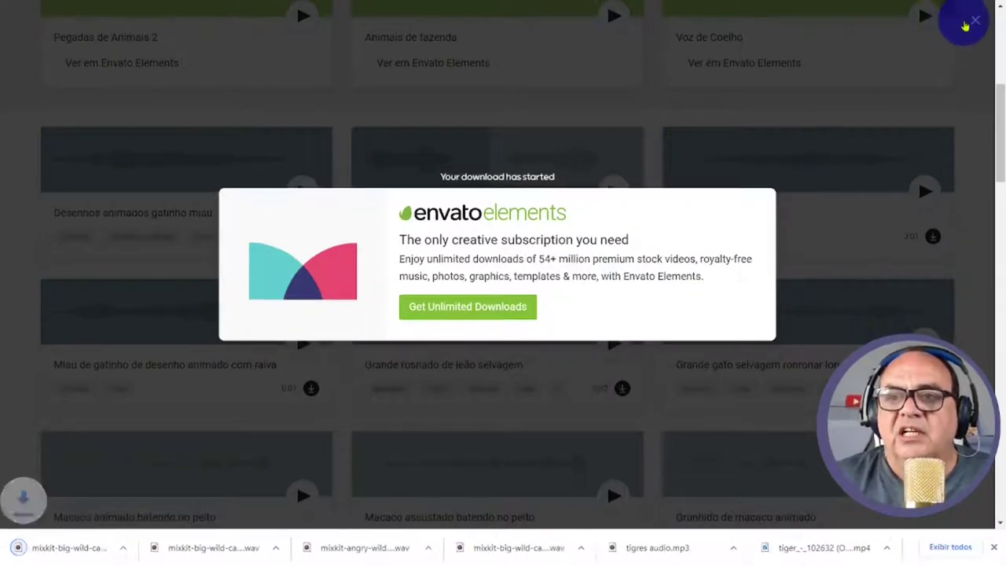
click(974, 20)
scroll(797, 232, down, 3)
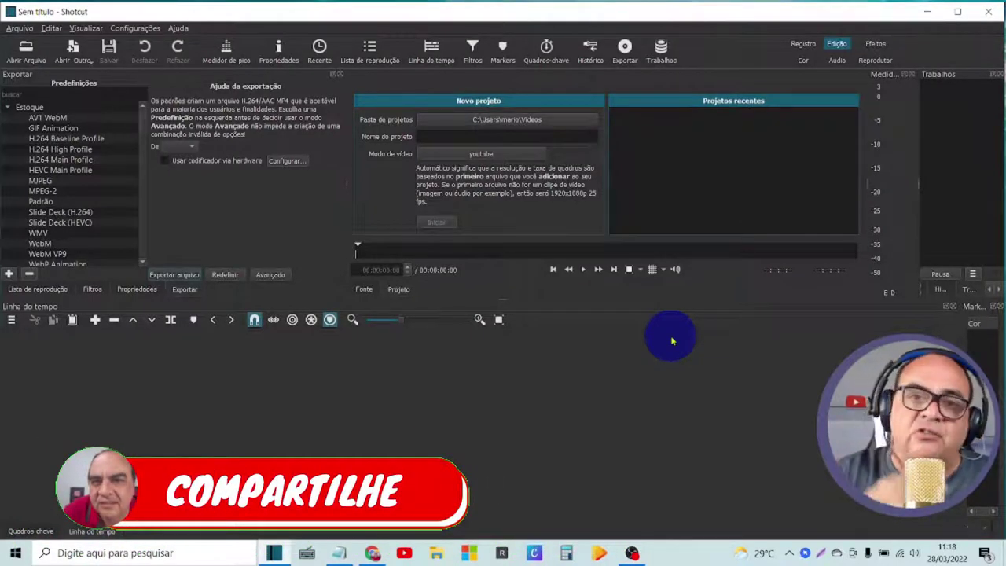
Step: Switch to Shotcut and load the four mixkit sounds, "tigres audio" and the five tiger videos from Downloads into the playlist
click(384, 53)
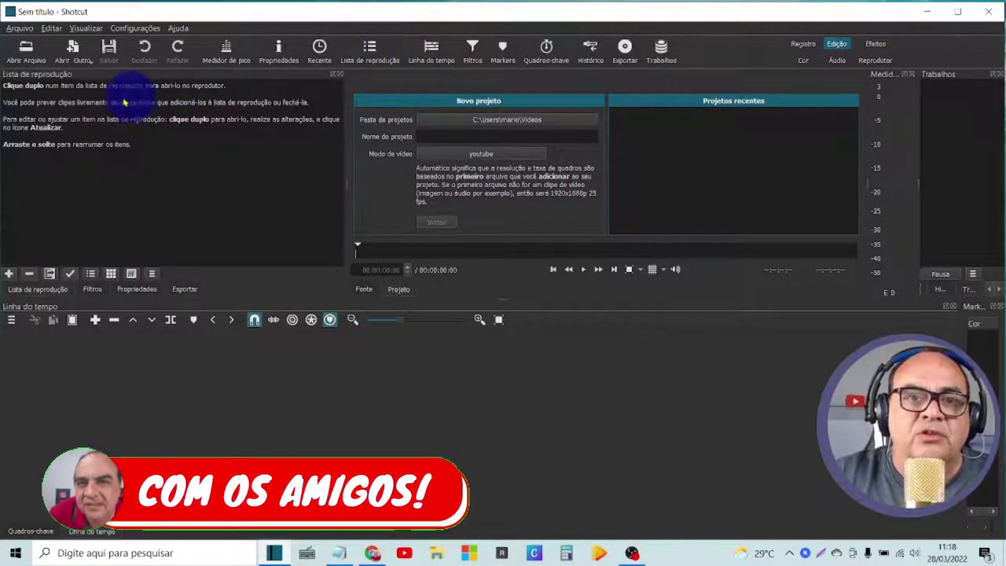
click(24, 55)
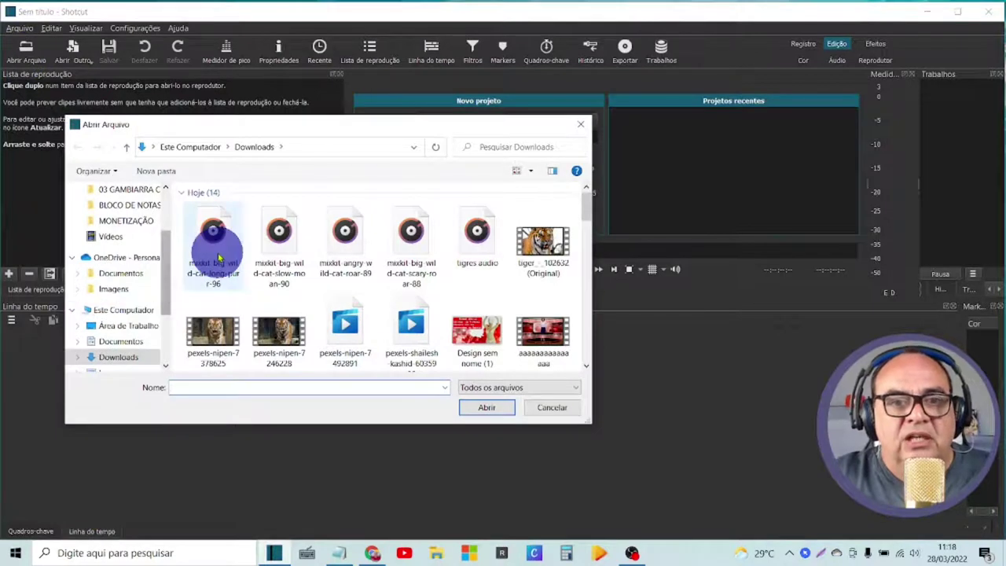
click(219, 257)
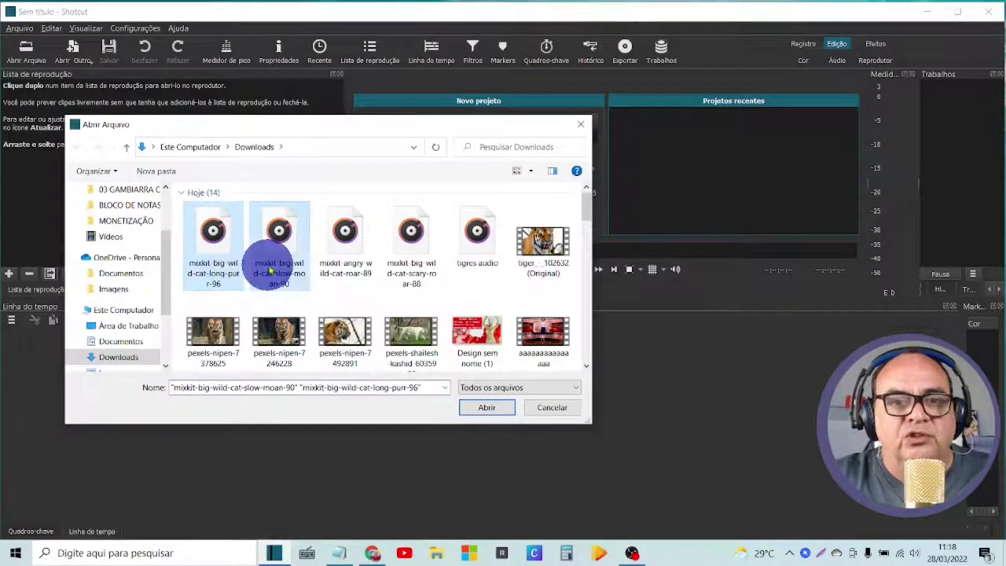
ctrl+click(342, 266)
ctrl+click(401, 271)
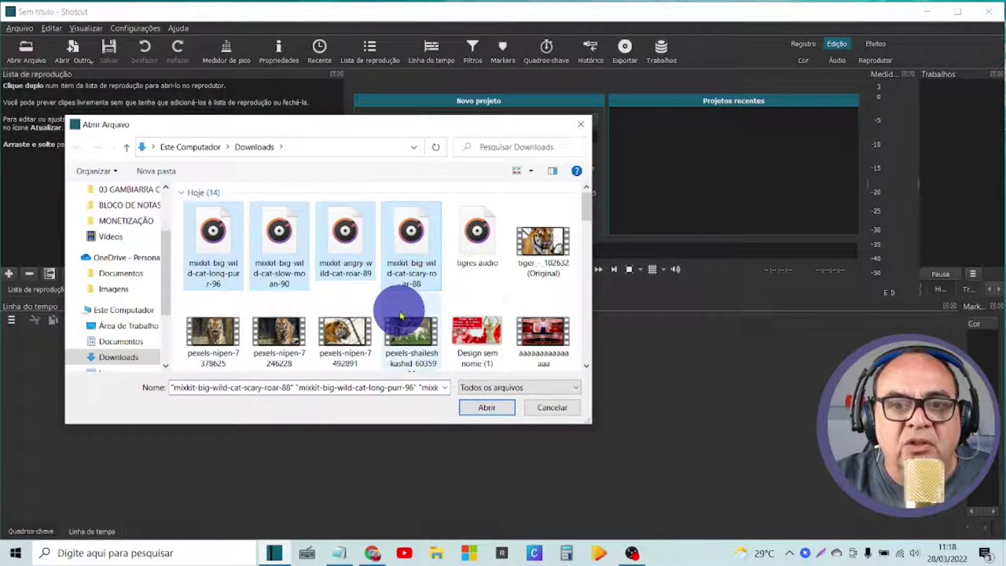
ctrl+click(498, 246)
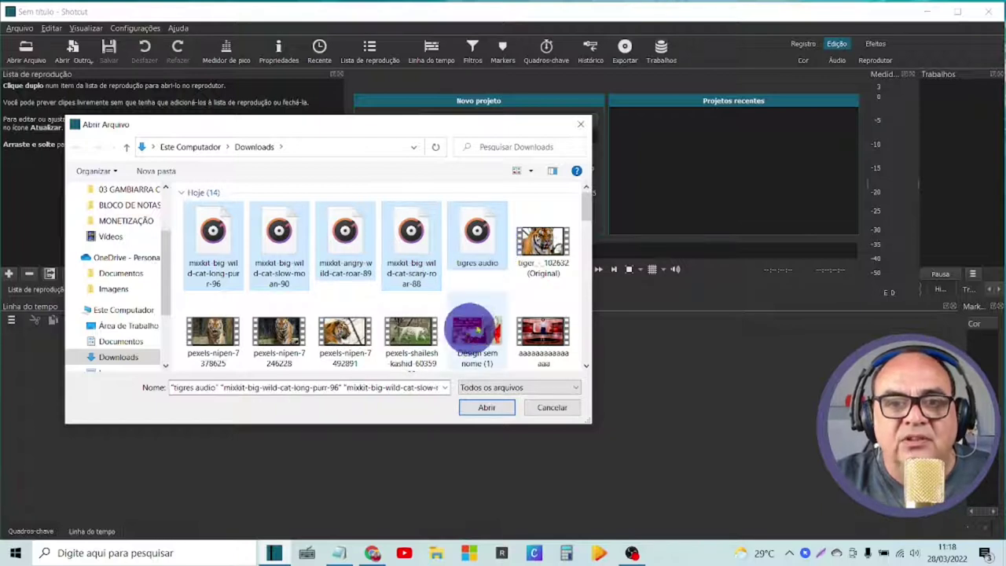
ctrl+click(532, 251)
ctrl+click(200, 330)
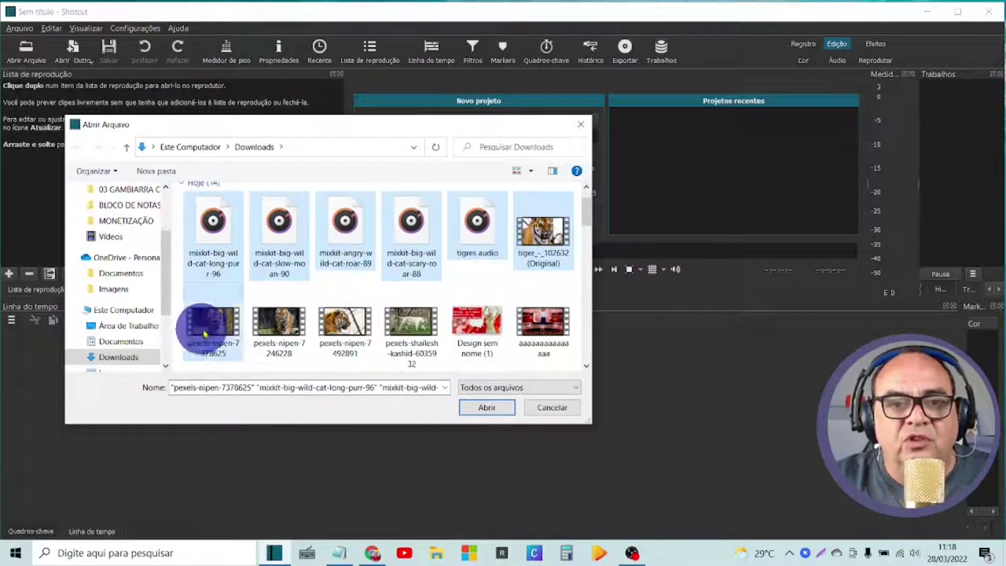
ctrl+click(279, 330)
ctrl+click(346, 333)
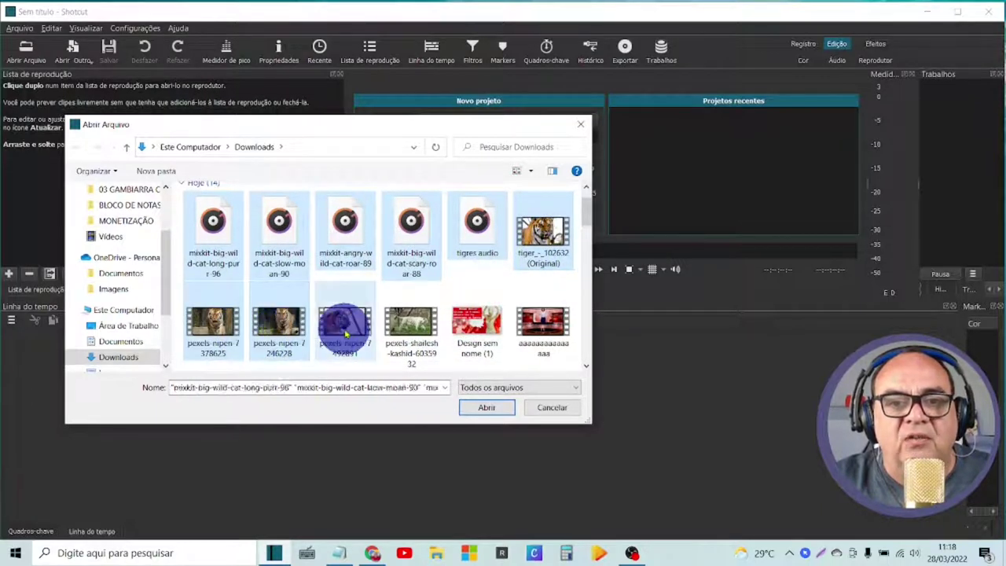
ctrl+click(401, 330)
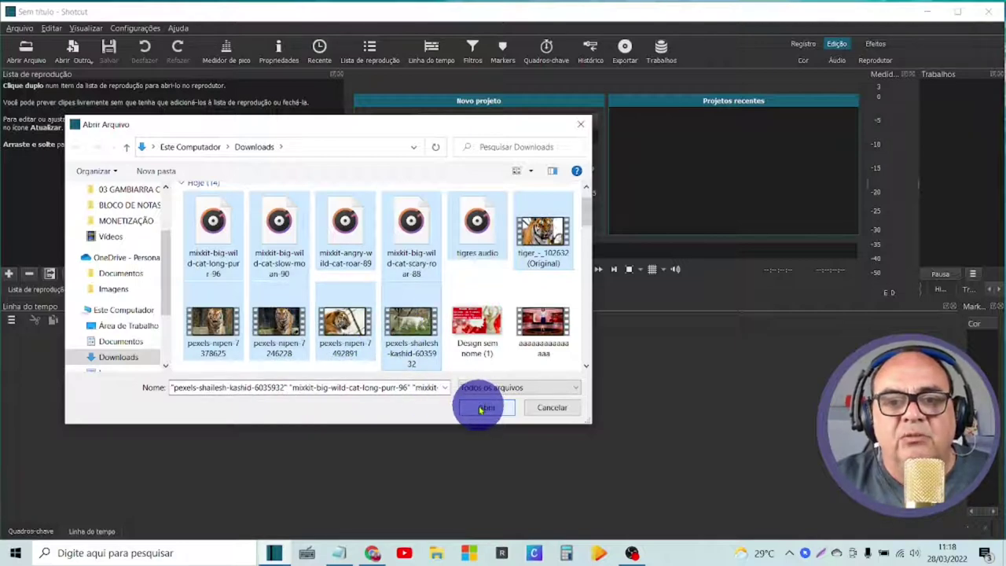
click(481, 408)
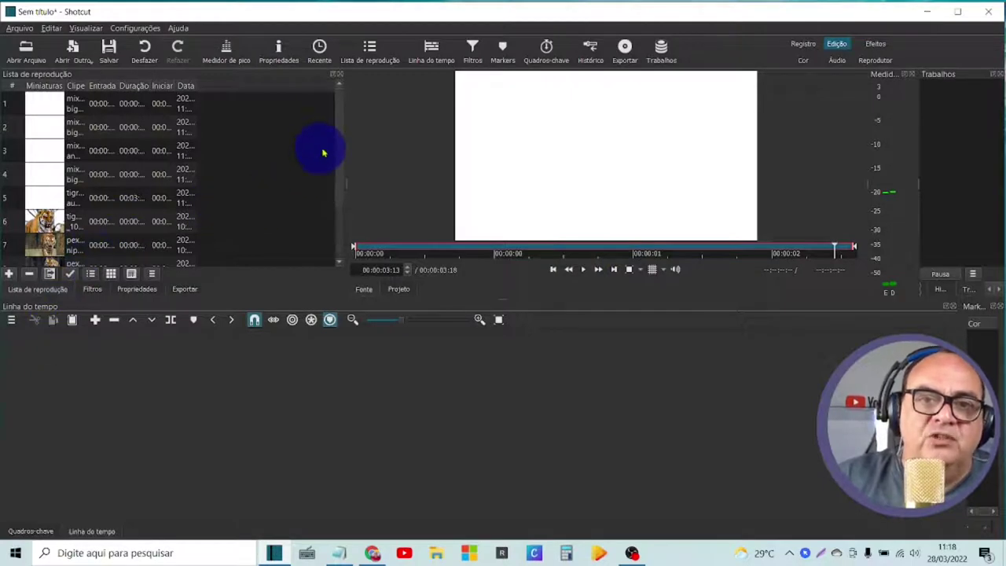
Step: Place tiger_-_102632 (Original).mp4 on a new video track with pexels-nipen-7378625.mp4 directly behind it
drag(339, 154, 341, 175)
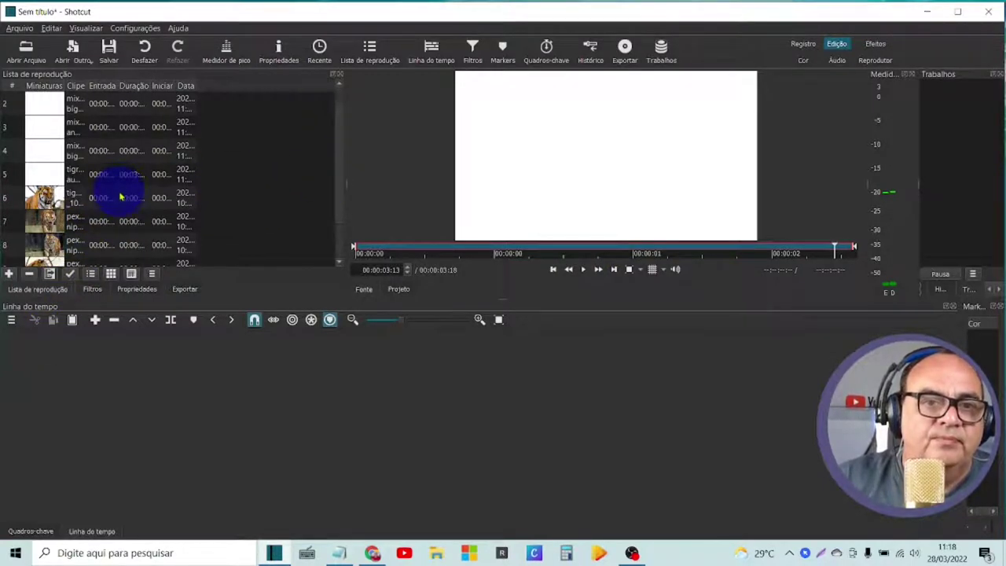
drag(120, 196, 138, 403)
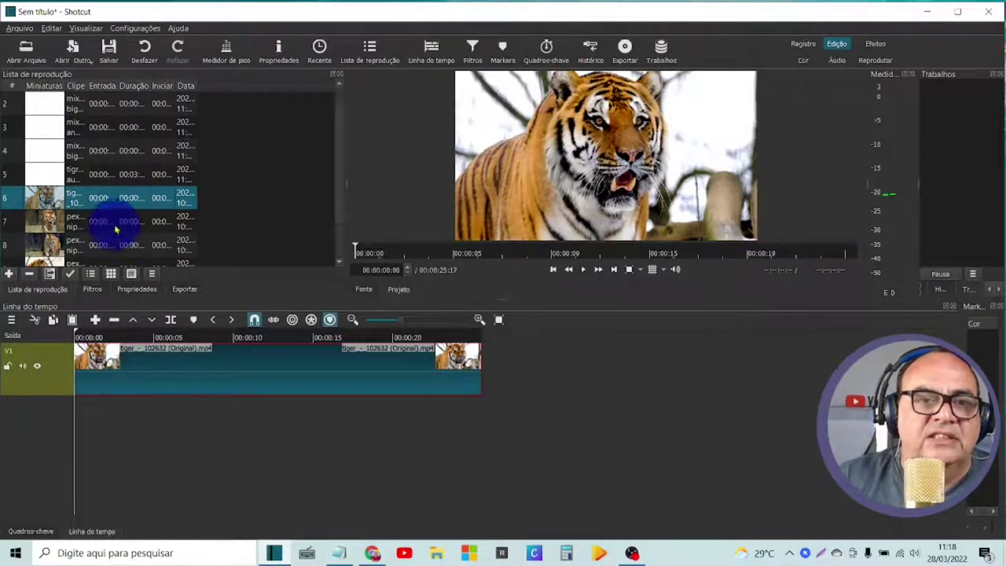
drag(114, 222, 487, 365)
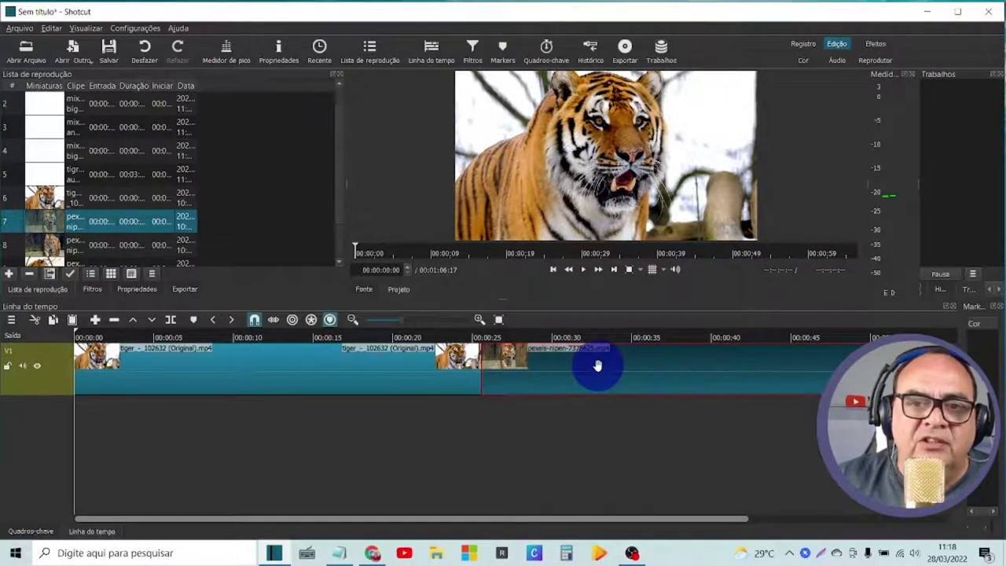
Step: Overlap the first two clips to form a transition, set it to "Porta de celeiro horizontal" and preview it
drag(598, 366, 594, 364)
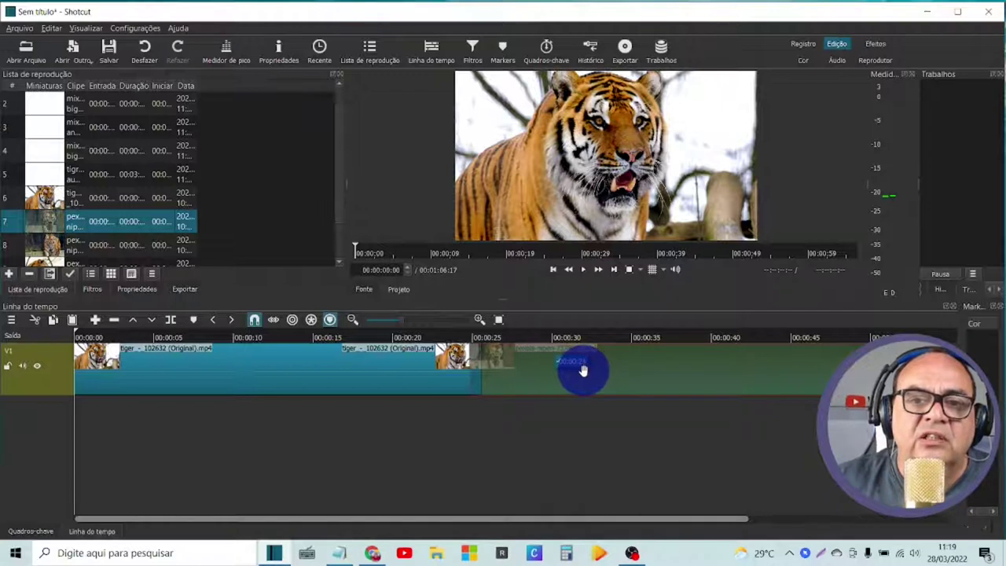
drag(582, 369, 569, 370)
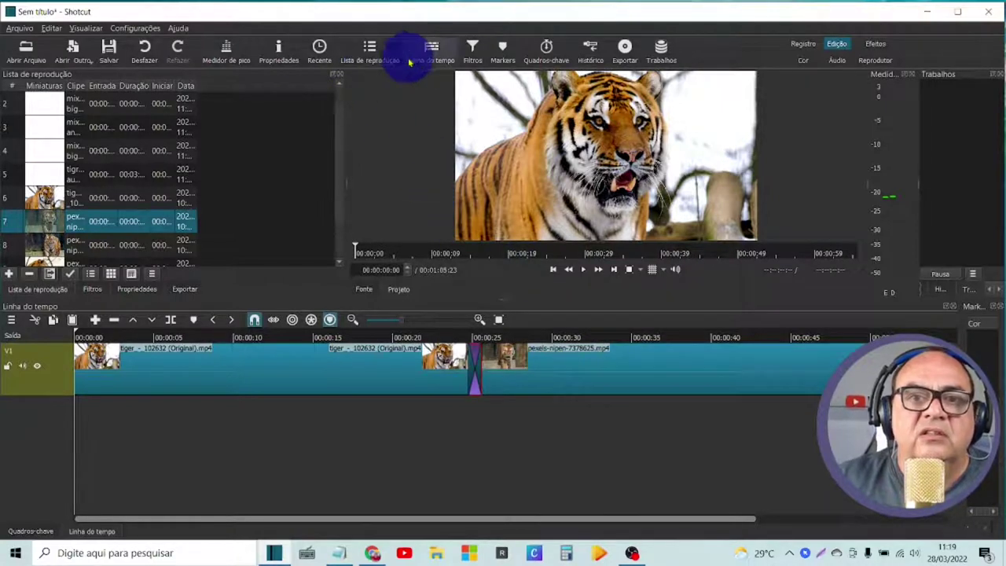
click(278, 47)
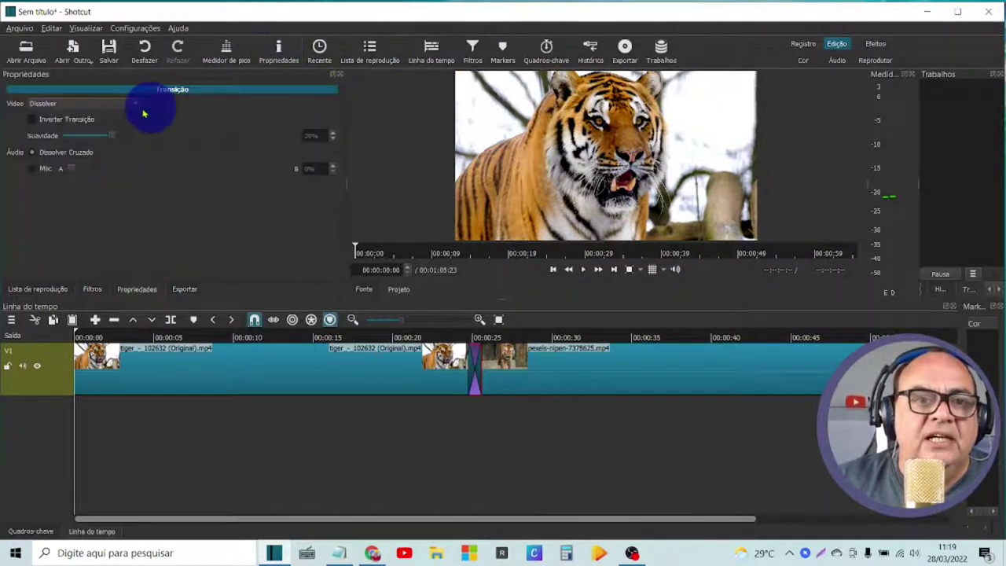
click(132, 110)
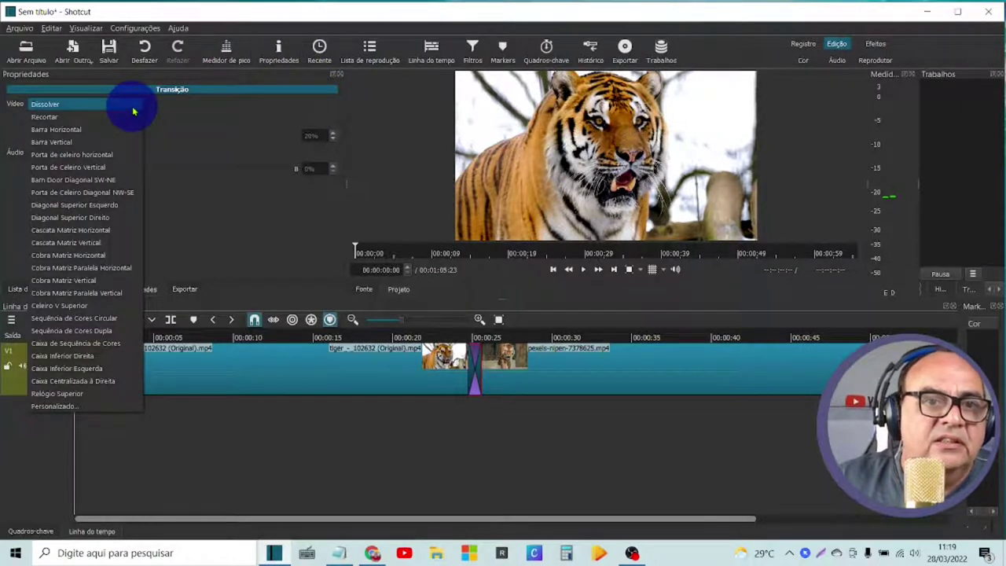
click(126, 154)
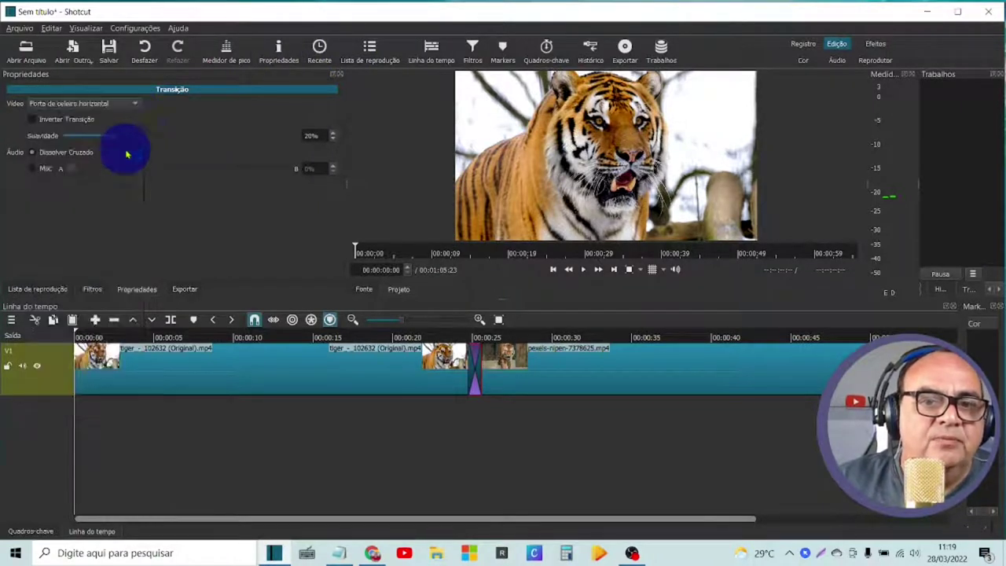
click(456, 337)
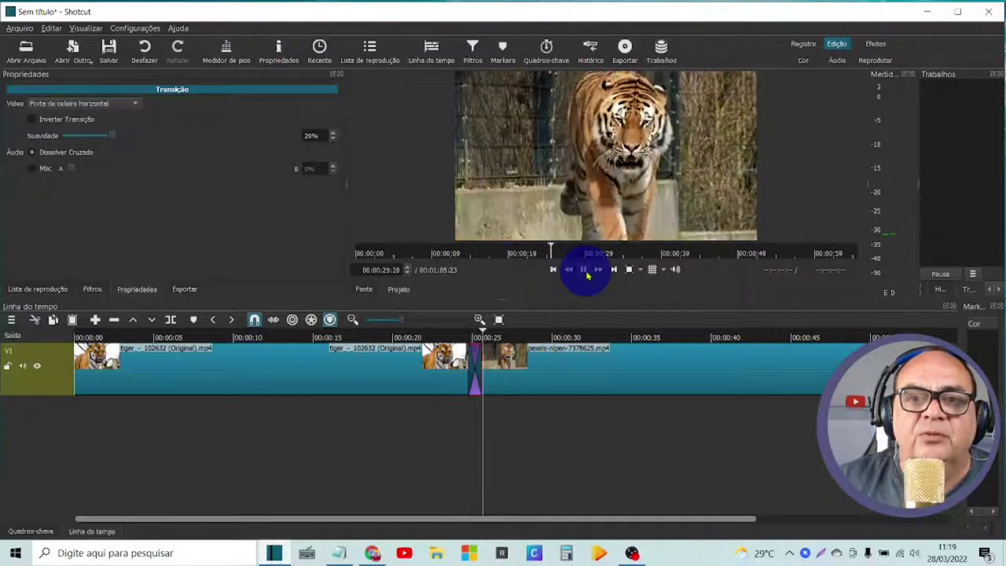
click(583, 269)
Step: Append the remaining three tiger clips to V1 with overlapping "Porta de celeiro horizontal" transitions, and preview the last transition
click(366, 55)
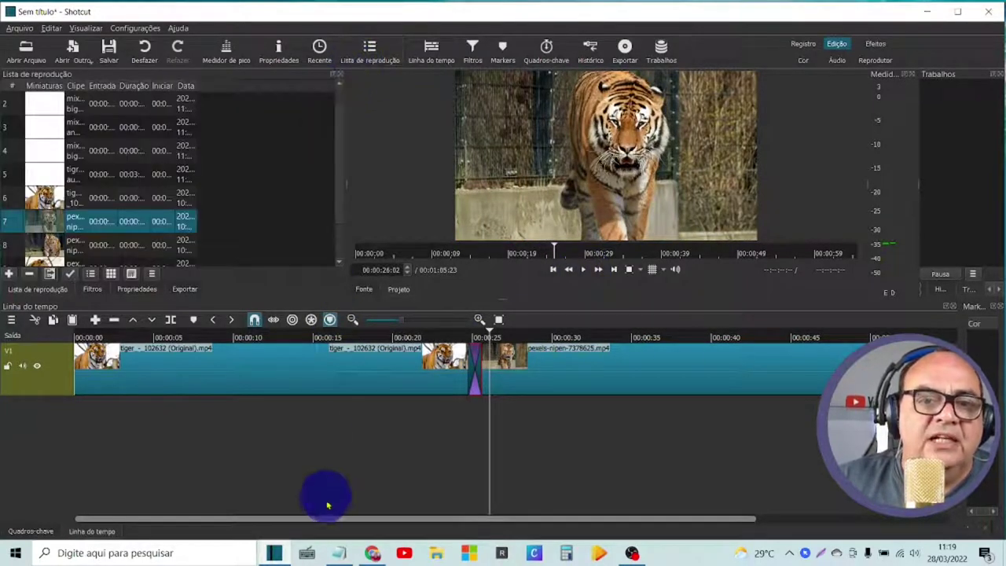
double_click(132, 245)
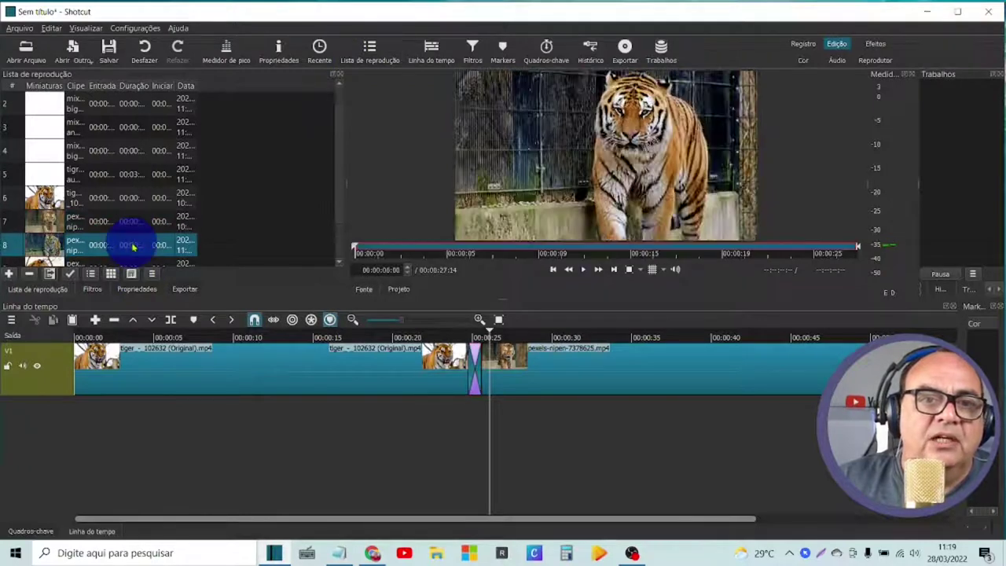
click(95, 320)
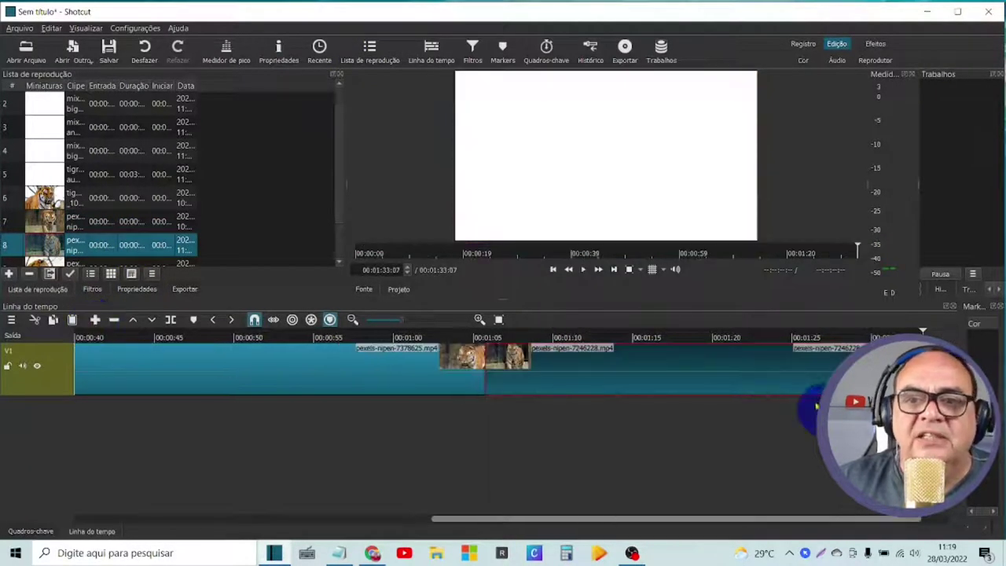
drag(768, 375, 739, 376)
click(283, 48)
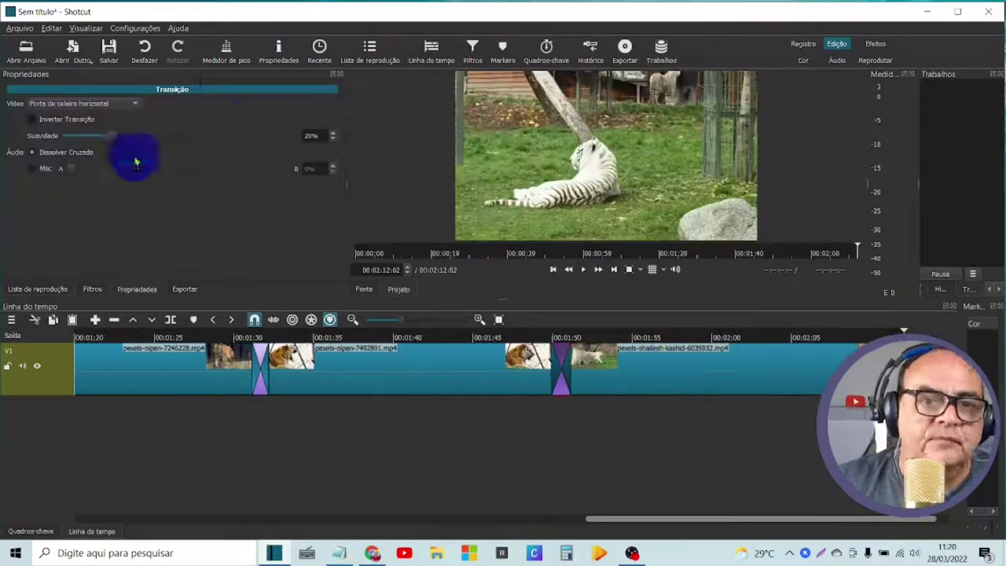
click(527, 340)
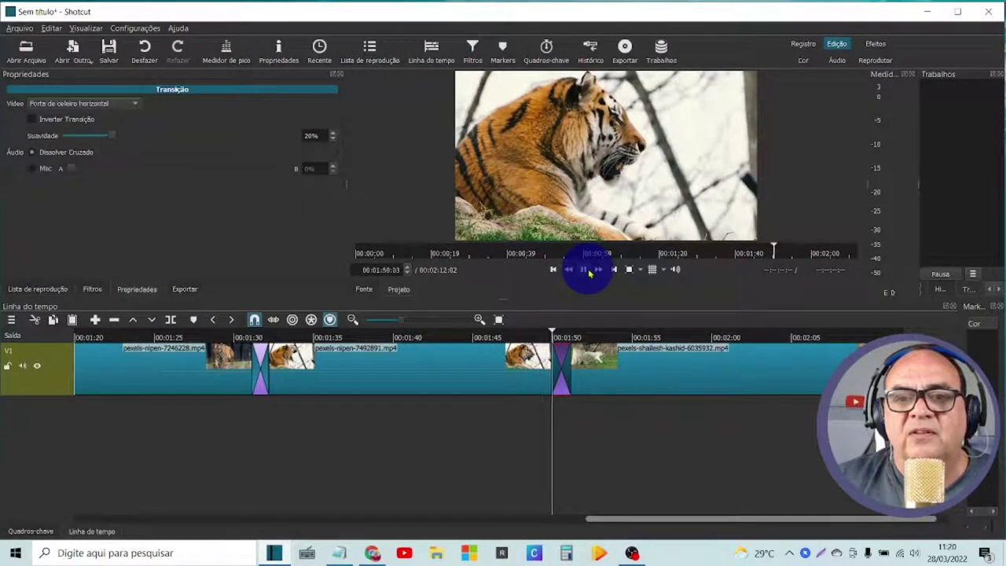
click(584, 270)
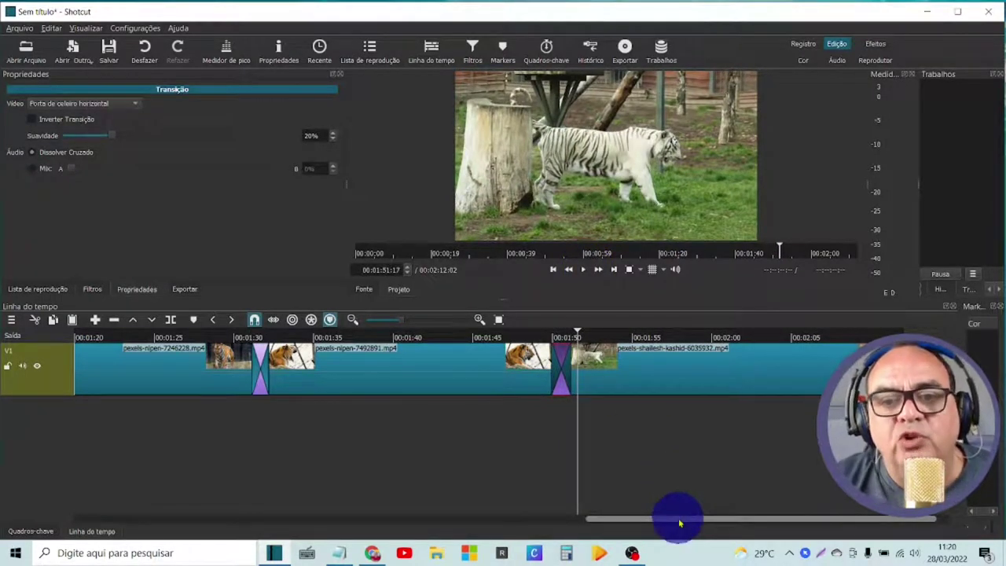
Step: Add an audio track below V1 and show the playlist again
drag(681, 522, 111, 513)
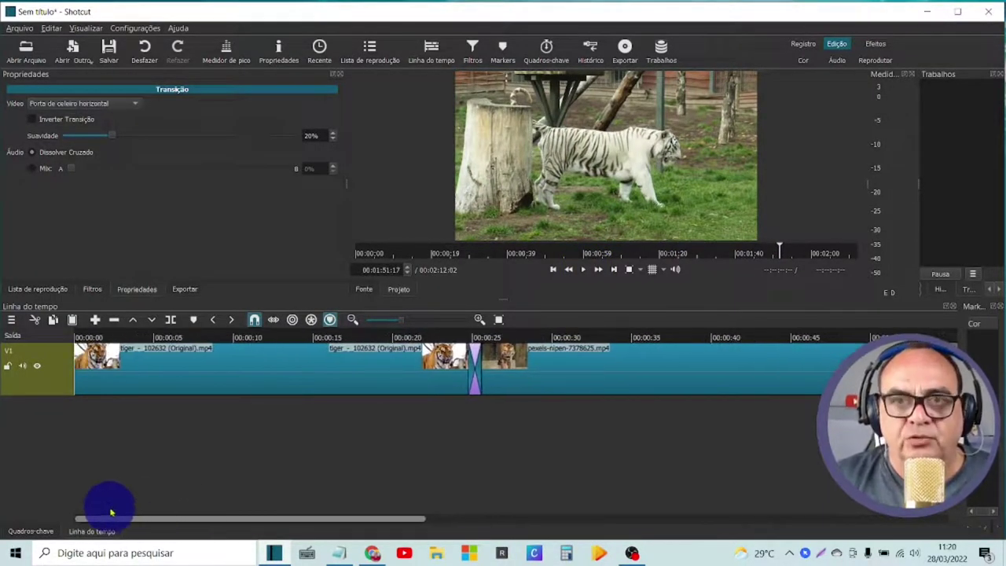
click(371, 51)
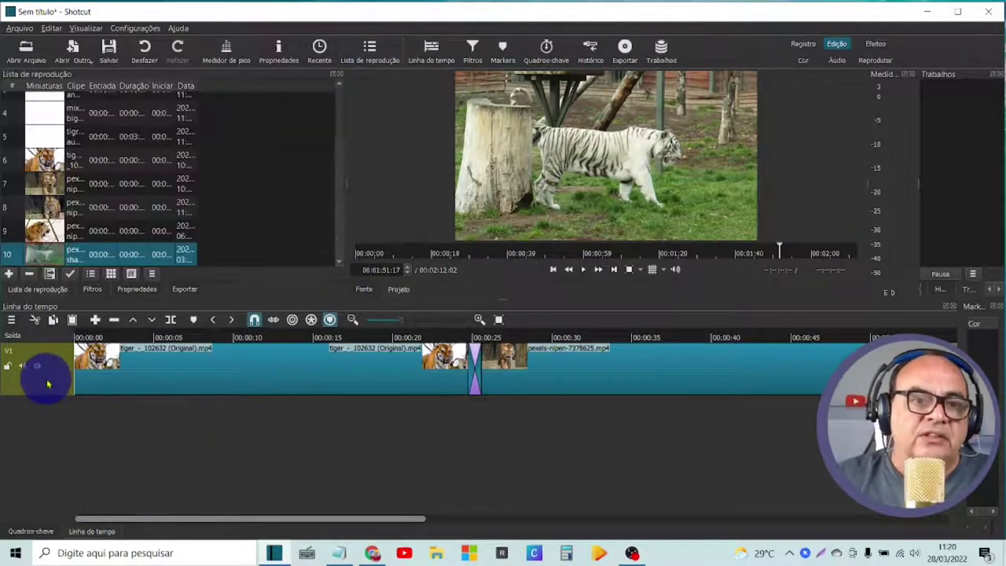
right_click(47, 383)
mouse_move(44, 385)
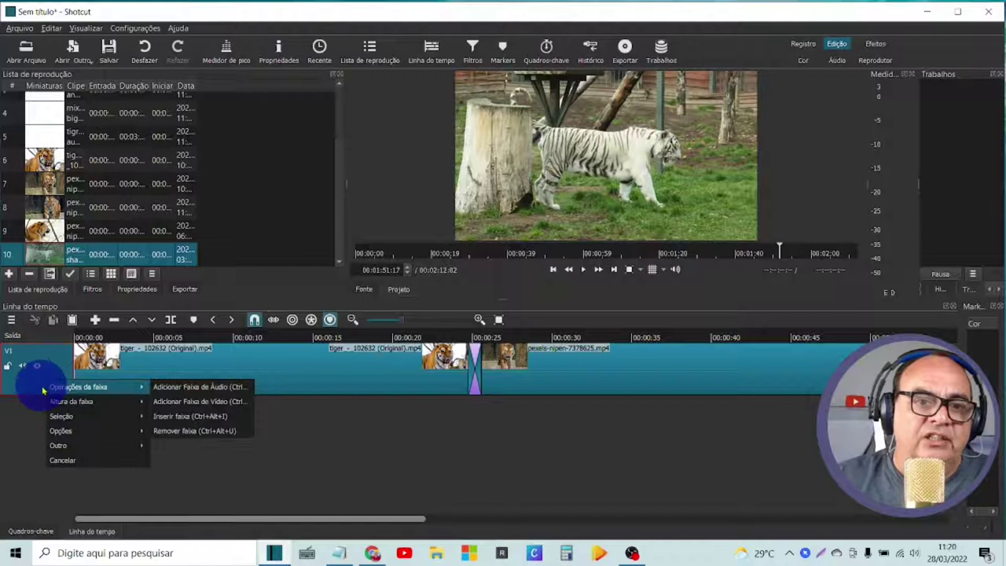
click(166, 392)
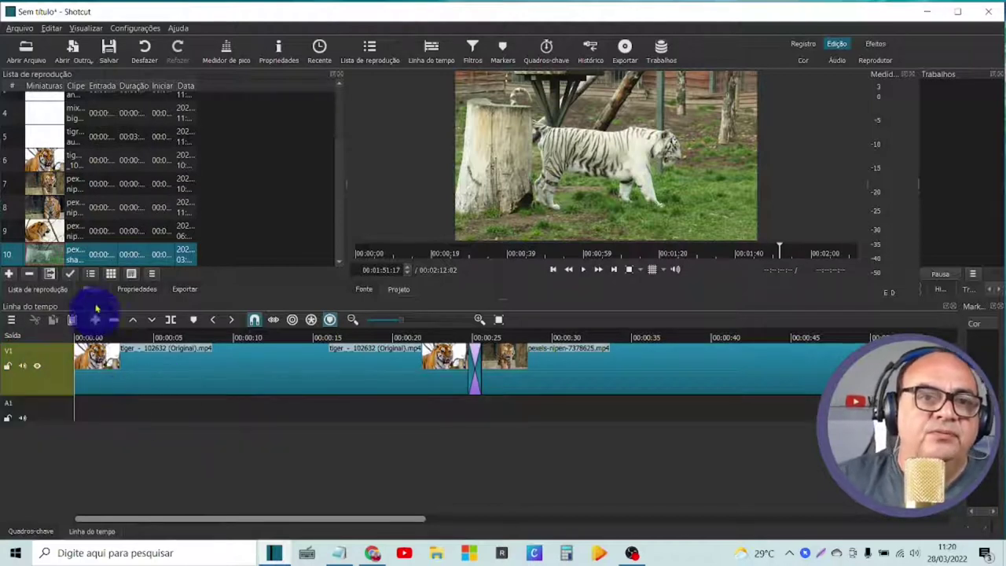
Step: Preview the narration "tigres audio.mp3" from the playlist and place it on audio track A1 beneath the clips
scroll(123, 226, up, 3)
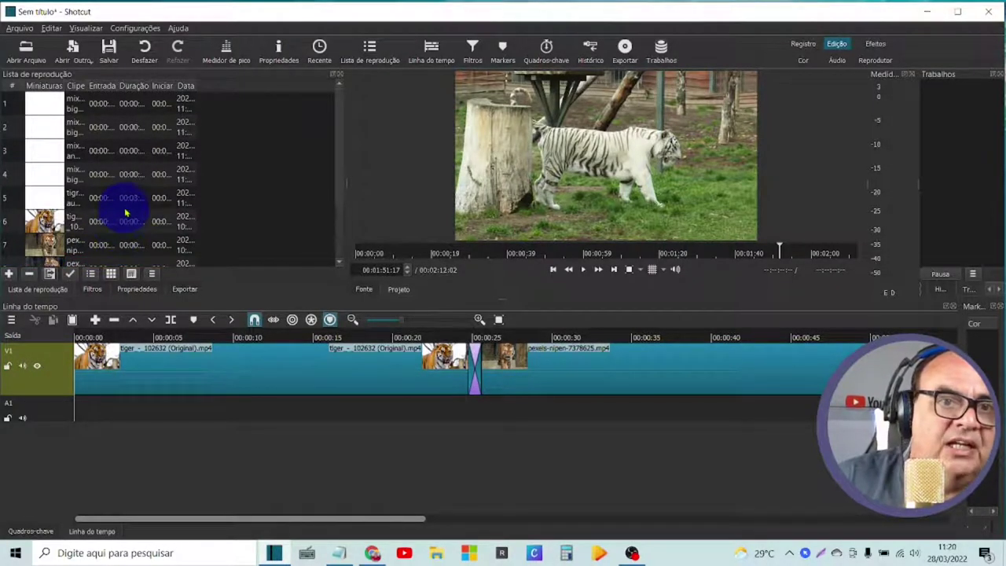
click(120, 200)
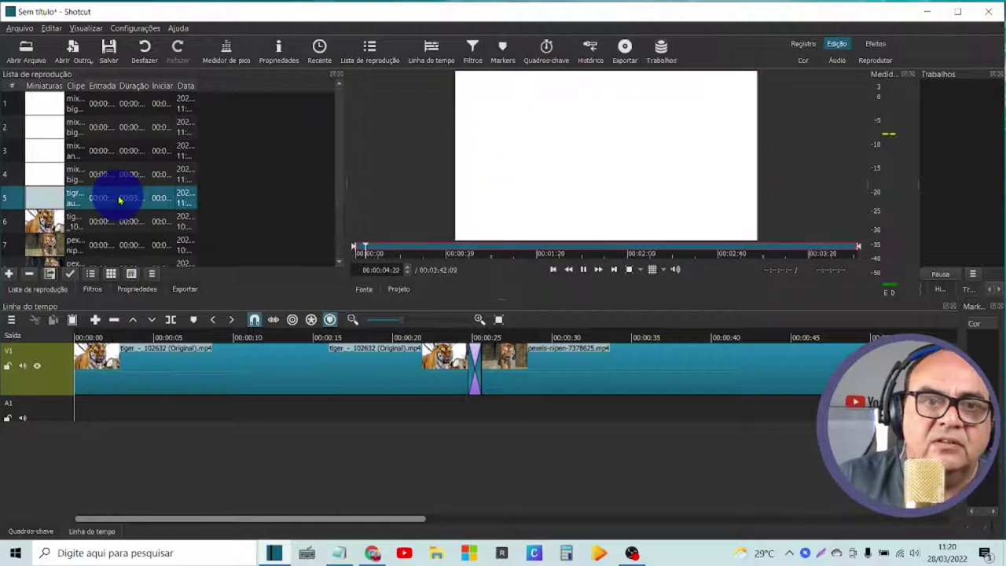
drag(119, 200, 82, 192)
click(584, 268)
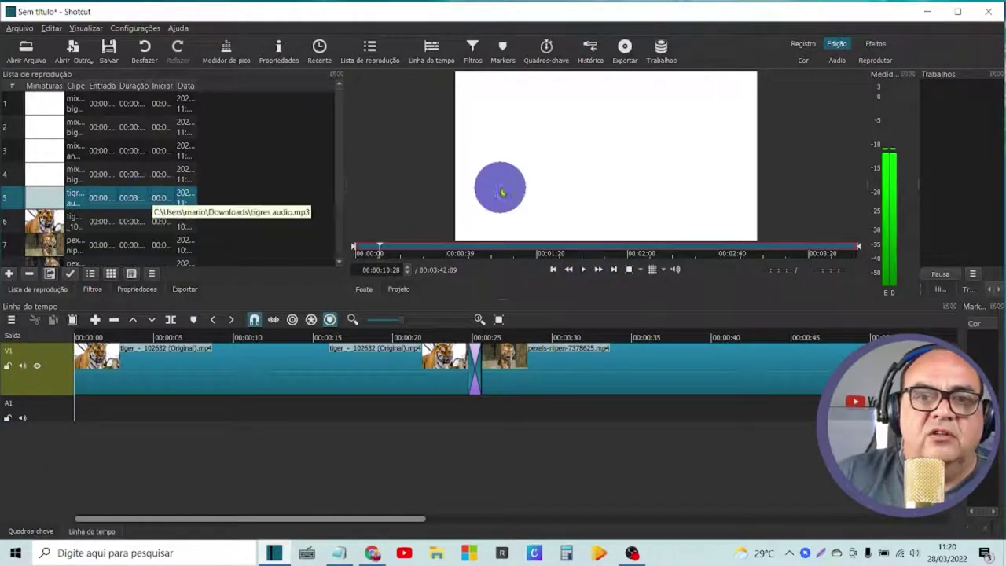
drag(101, 195, 180, 412)
drag(267, 521, 386, 477)
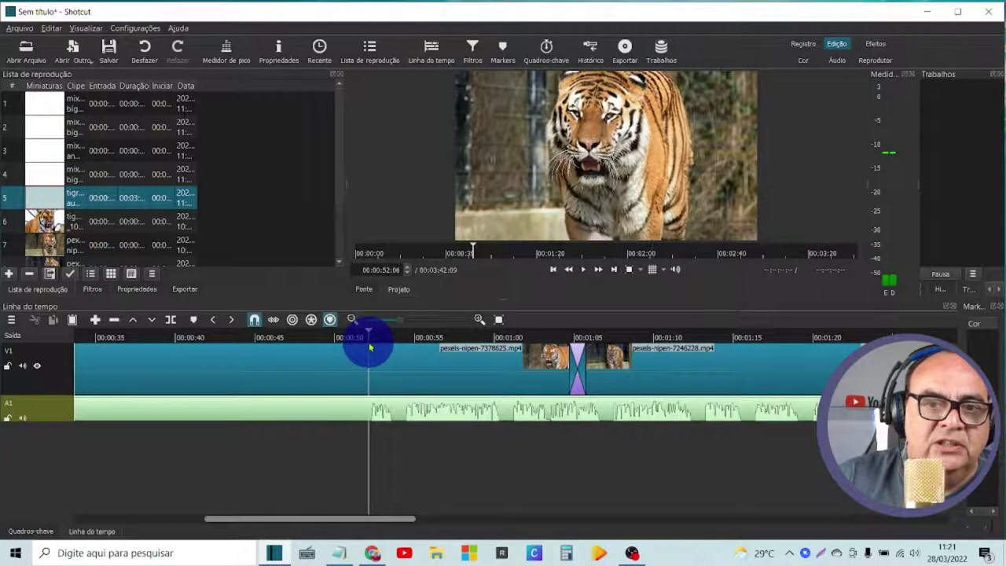
Step: Split the narration on A1 at 00:00:52:03 and remove the silent part before the cut
click(170, 319)
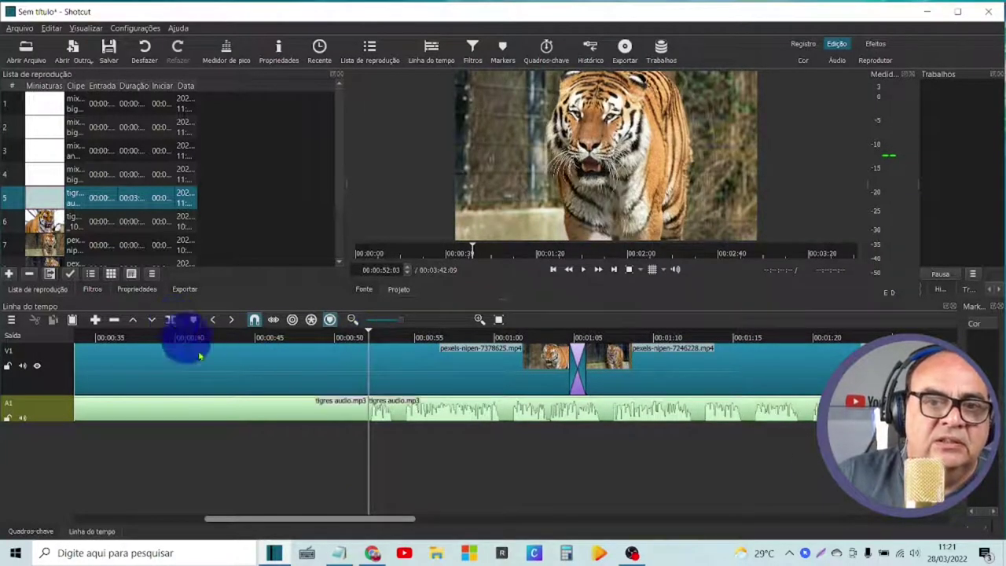
right_click(233, 414)
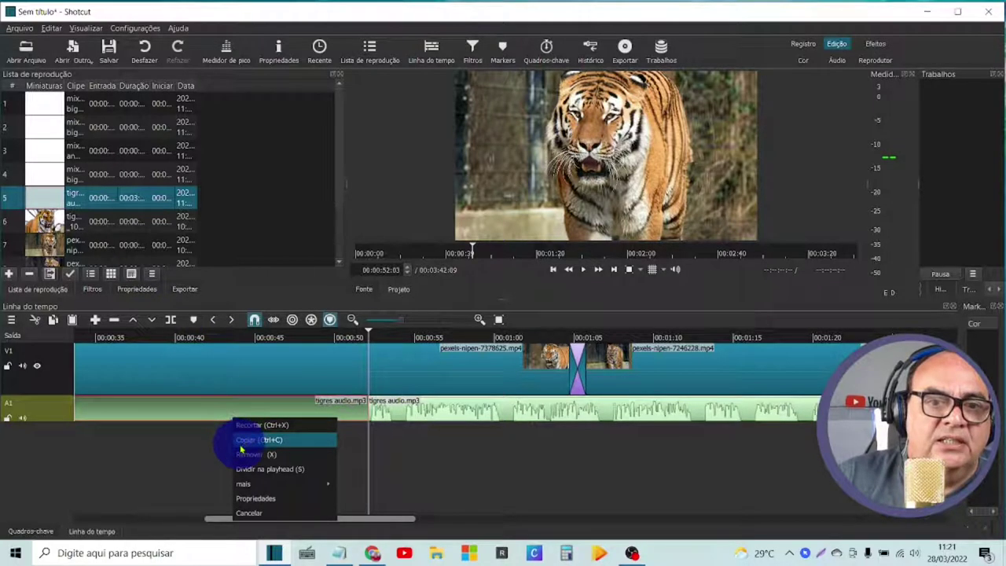
click(245, 454)
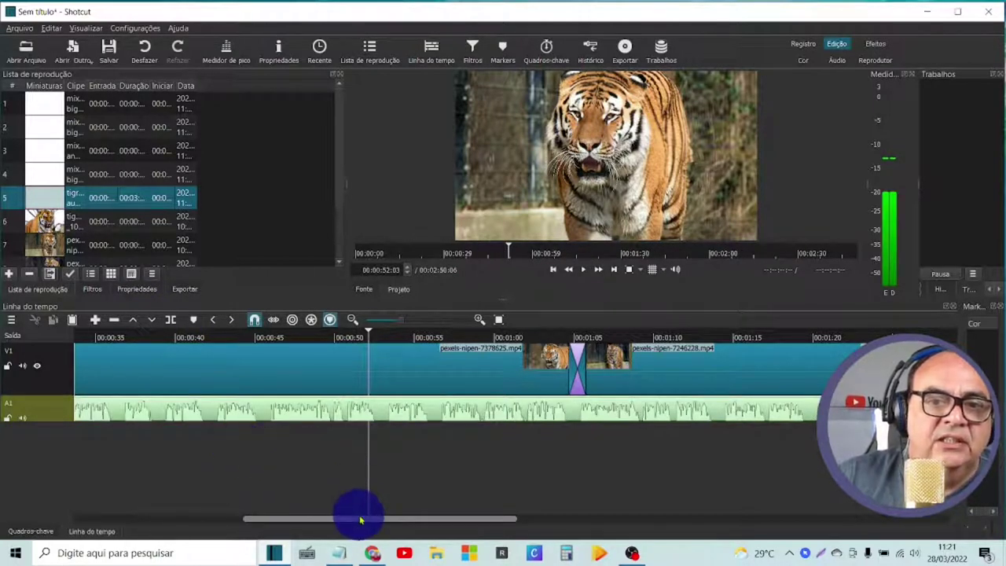
Step: Split the narration at 00:02:30:14, where the speech ends, and remove the silent remainder from A1
drag(360, 519, 801, 517)
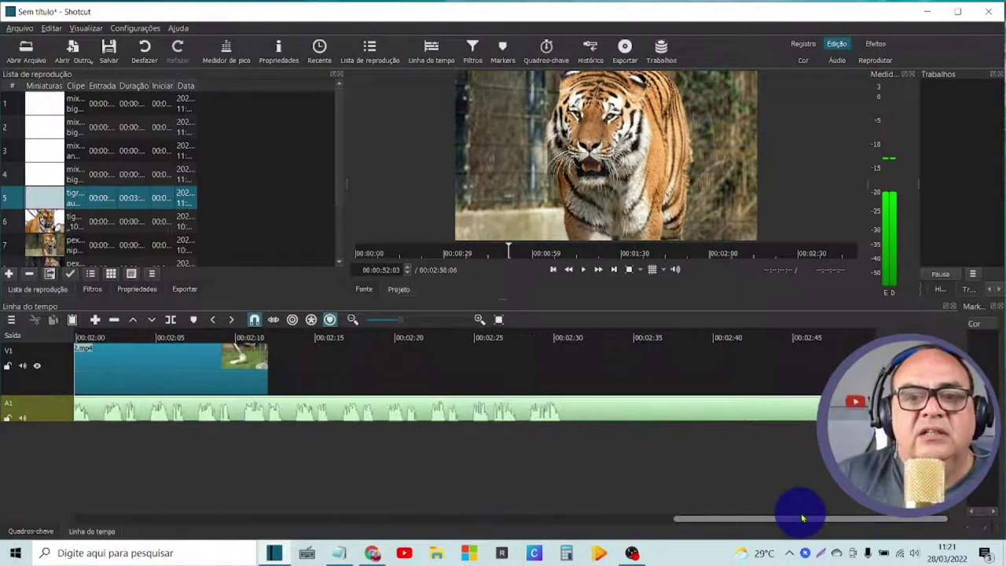
click(562, 340)
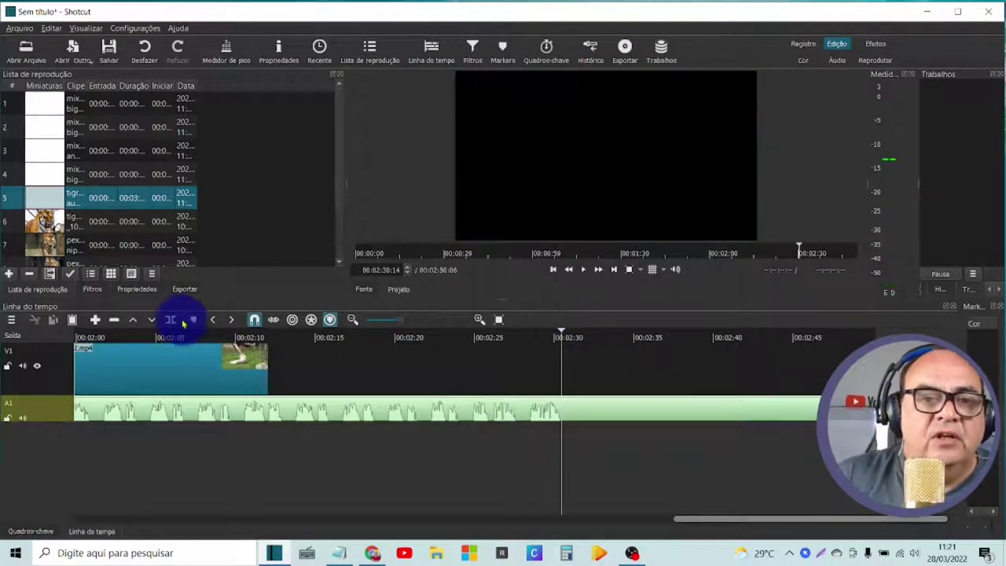
click(171, 319)
right_click(657, 410)
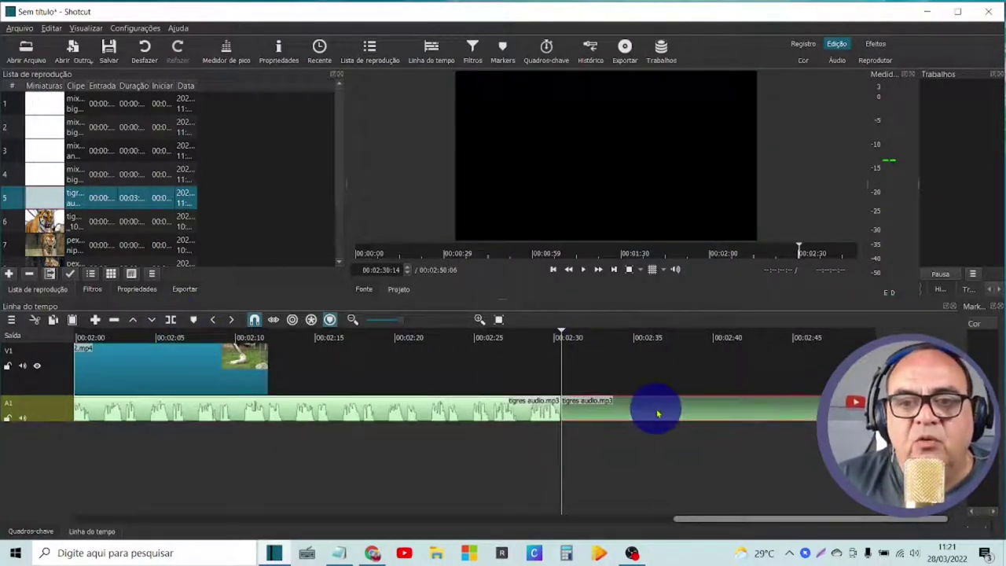
click(673, 446)
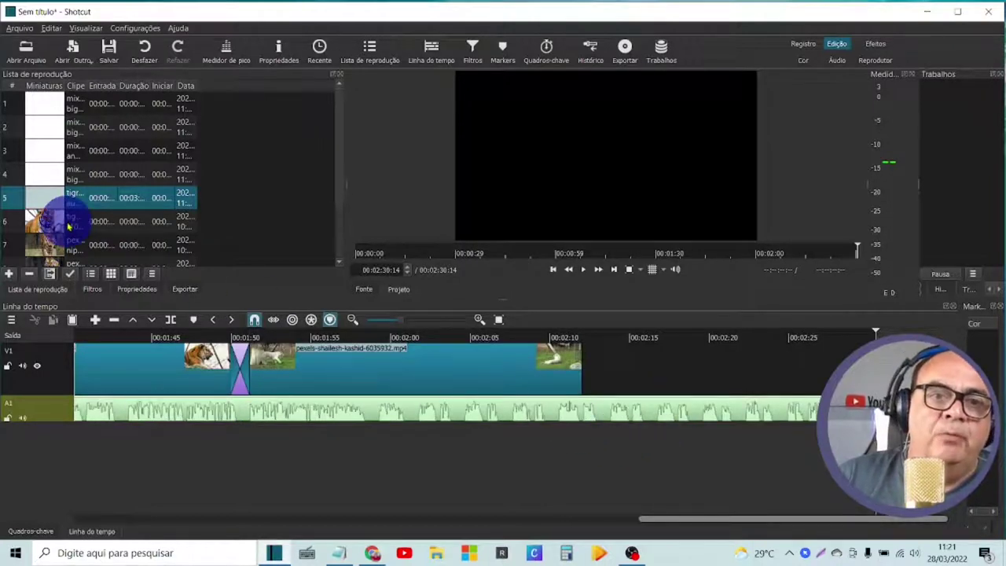
Step: Append "tiger_-_102632 (Original).mp4" to the end of V1, overlapping the last clip with a "Porta de celeiro horizontal" transition
drag(68, 226, 597, 369)
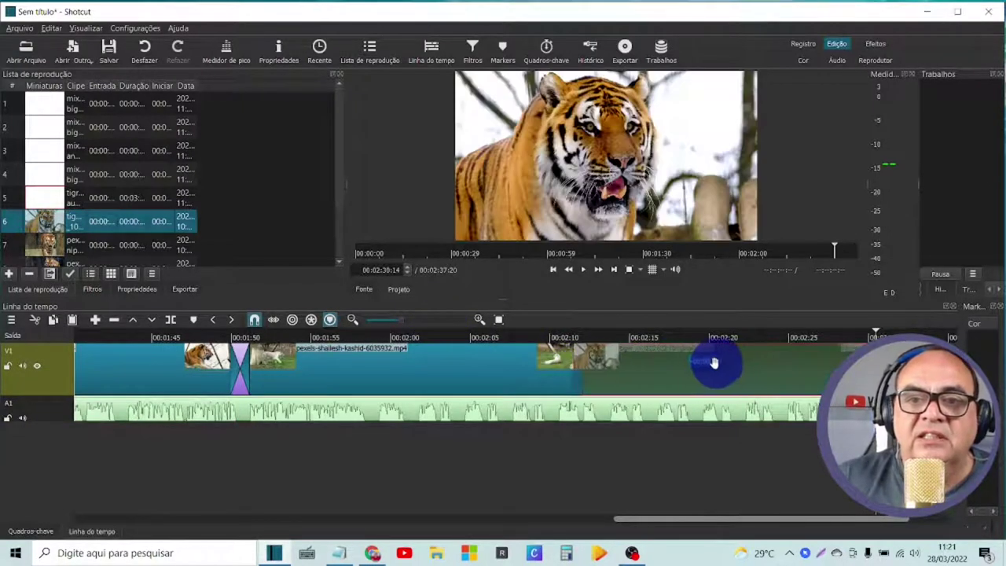
drag(713, 362, 699, 362)
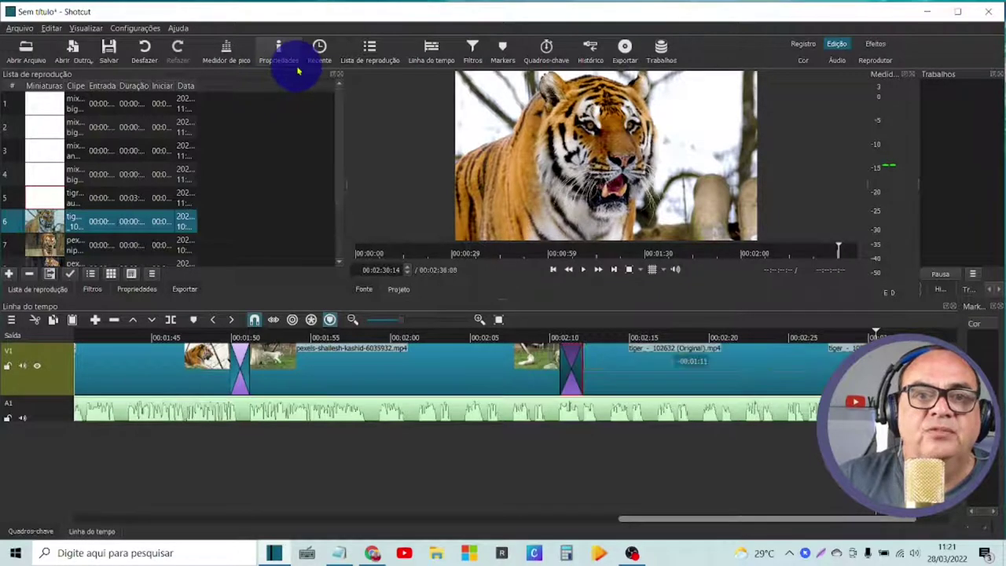
click(267, 59)
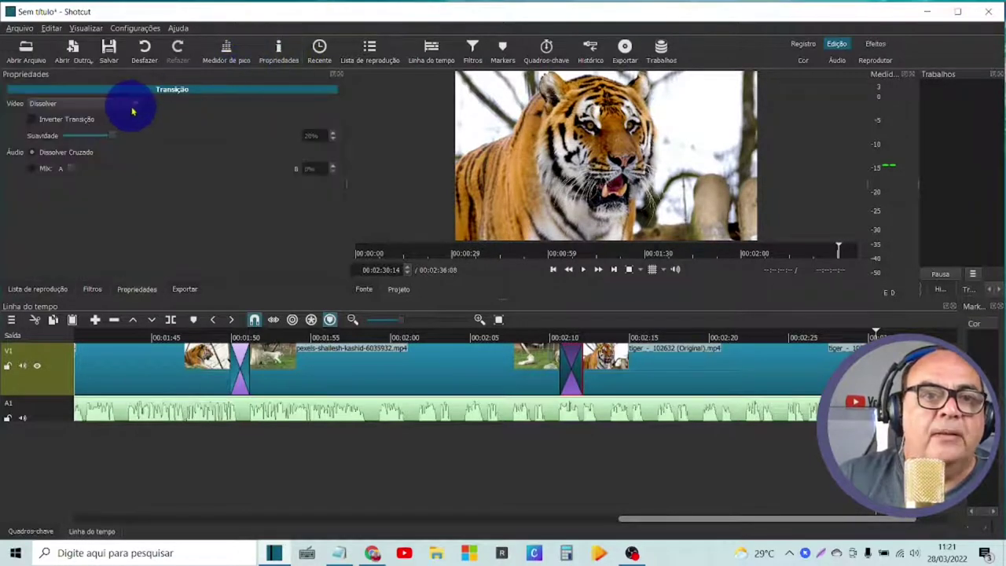
click(130, 107)
click(118, 154)
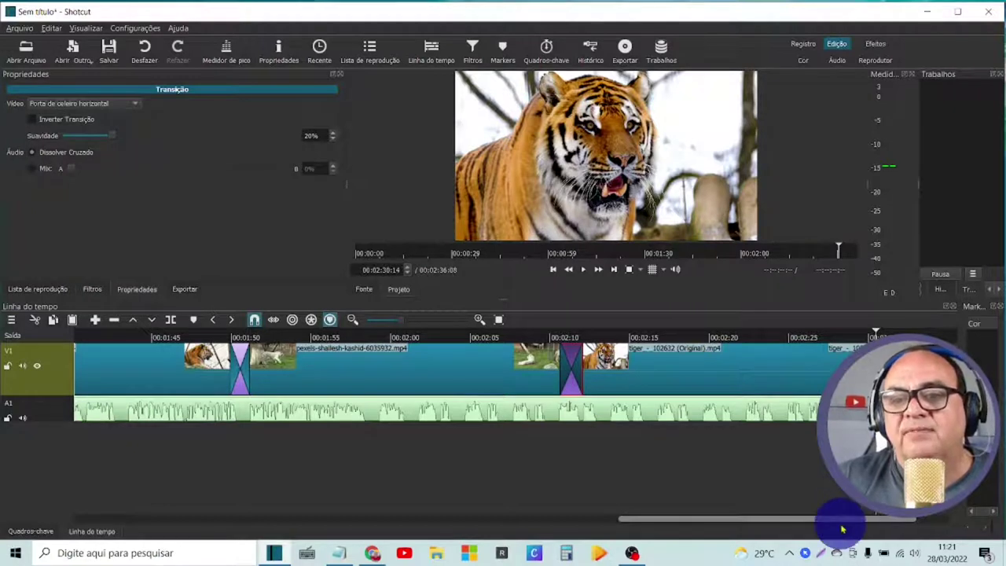
Step: Cut the last tiger clip on V1 so it ends together with the narration at 00:02:30:14
drag(842, 521, 873, 520)
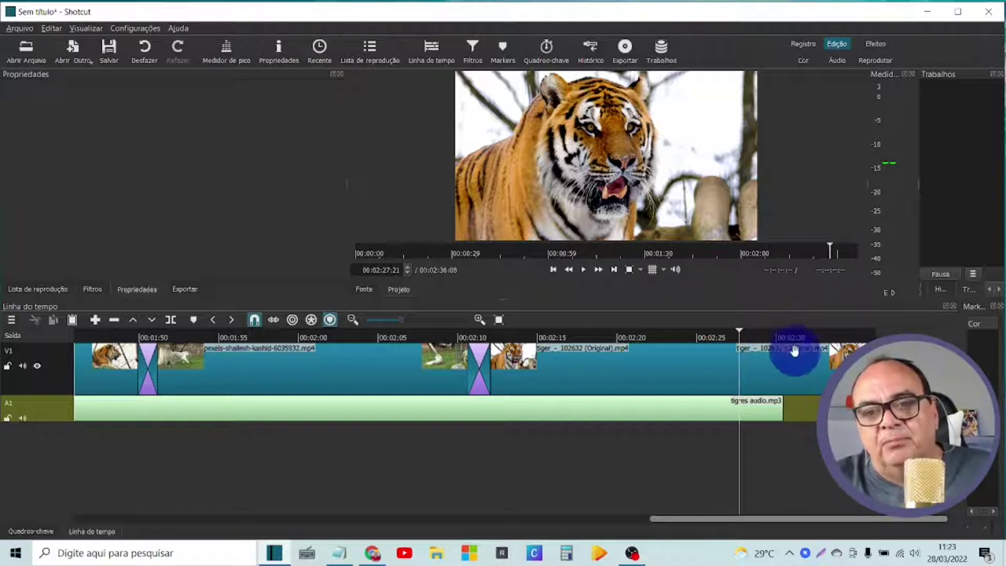
click(786, 340)
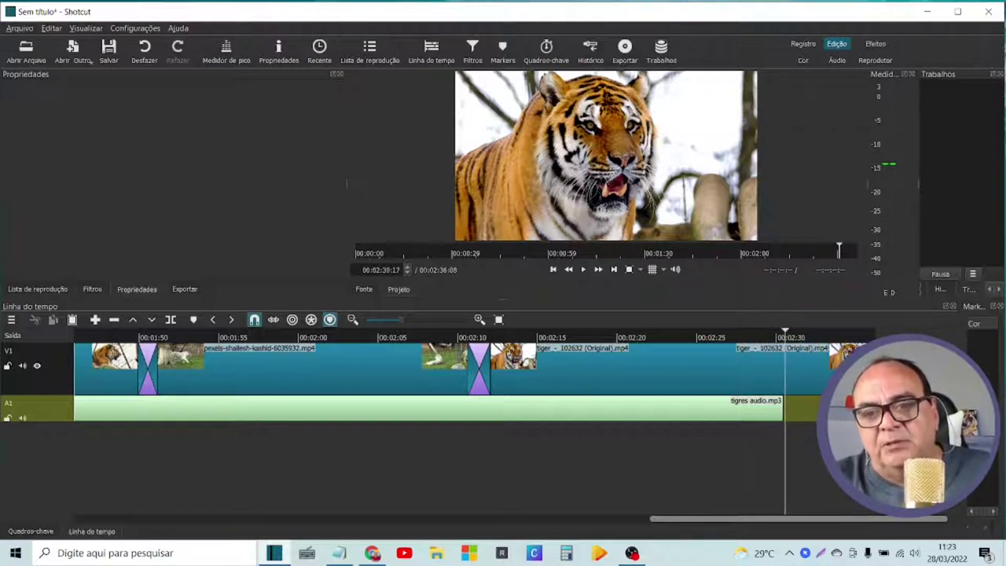
drag(815, 363, 818, 361)
click(600, 270)
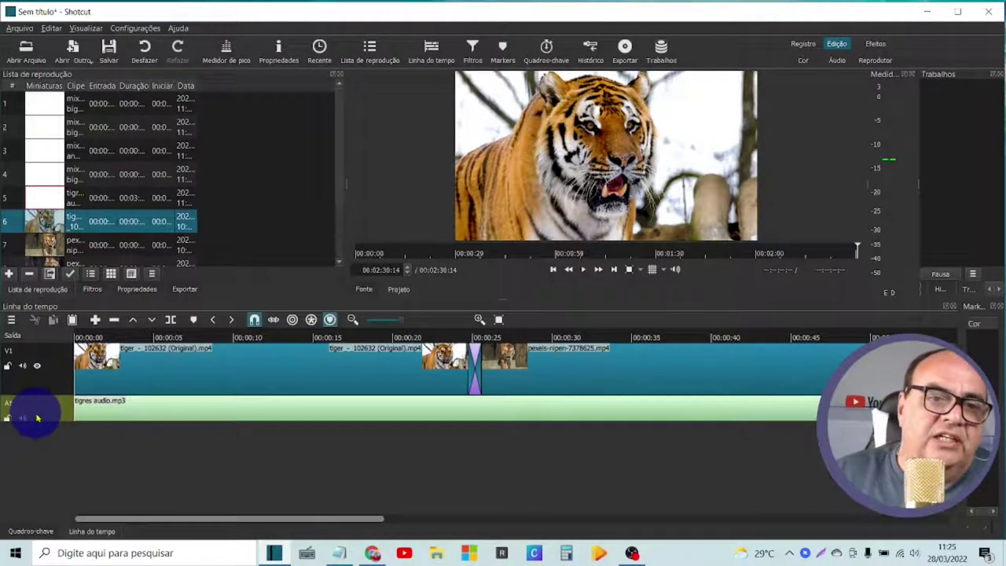
Step: Add a second audio track, A2, below the narration track
right_click(36, 416)
mouse_move(84, 424)
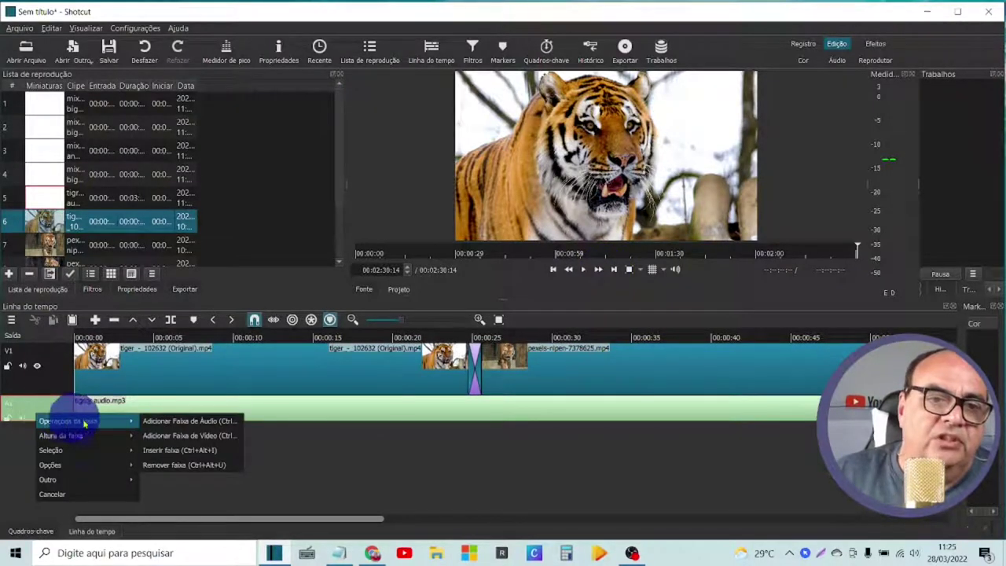
click(201, 422)
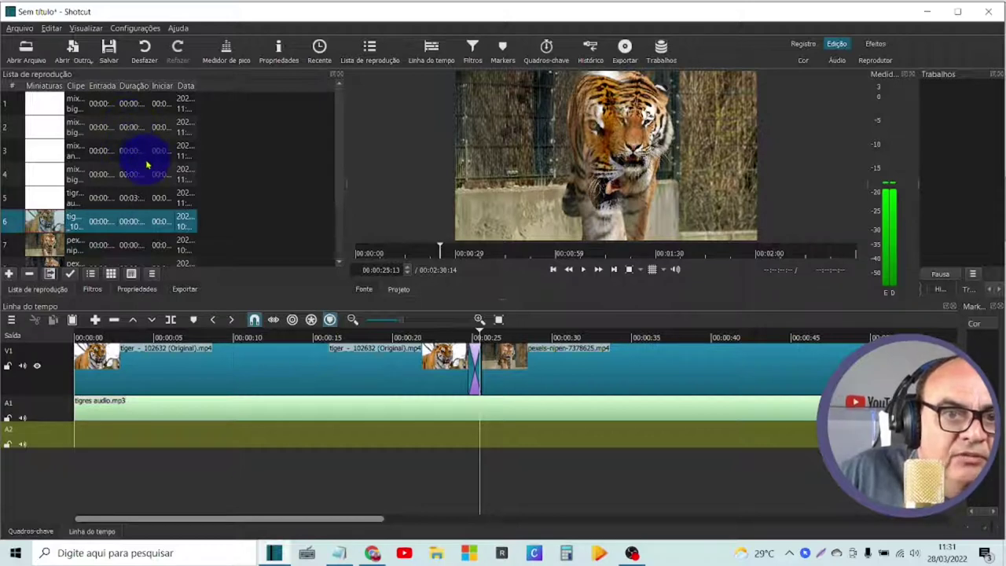
Step: Audition the first two sound effects and place the big wild cat slow-moan effect on A2 at about 00:00:16
click(128, 103)
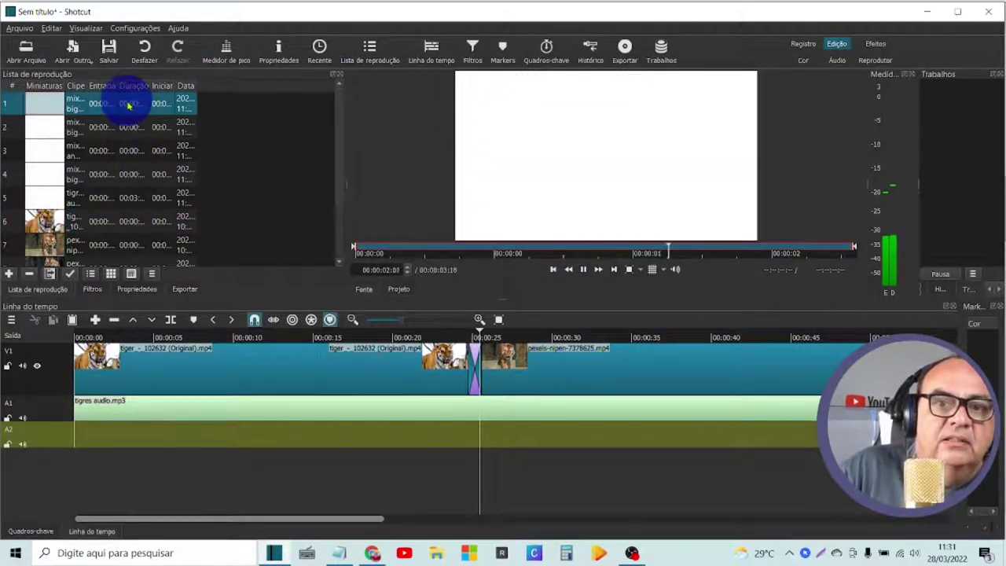
click(130, 132)
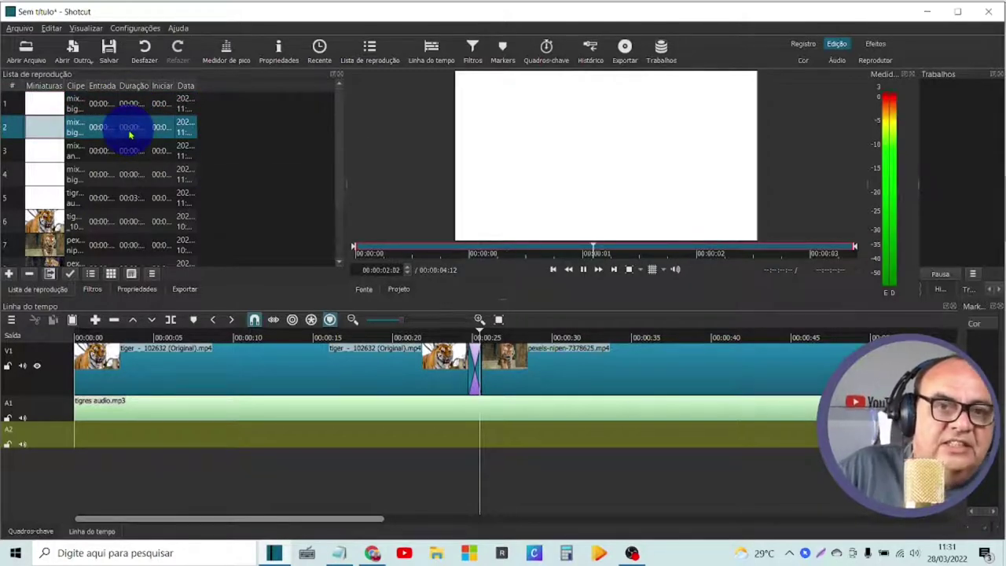
click(356, 337)
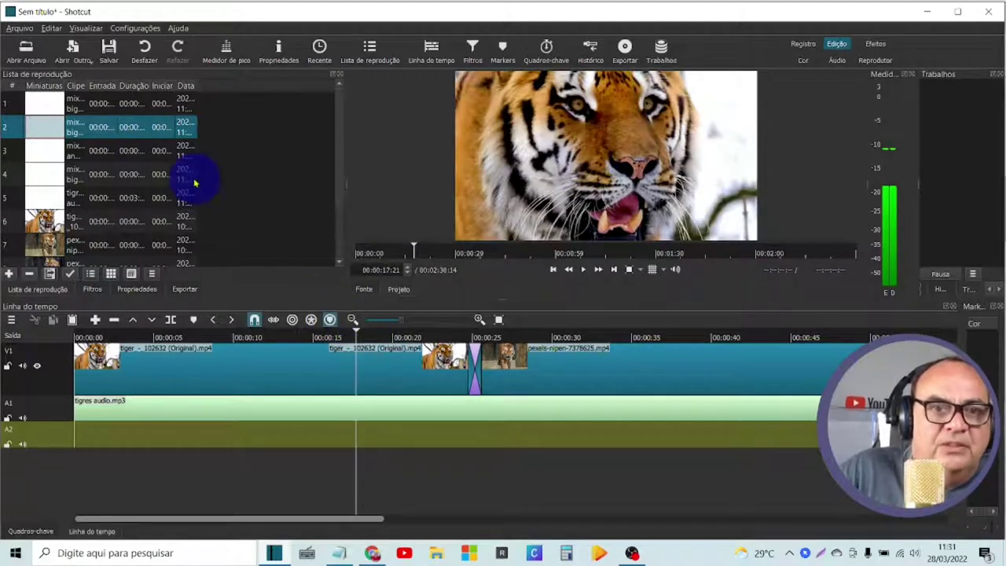
click(133, 156)
drag(133, 128, 329, 437)
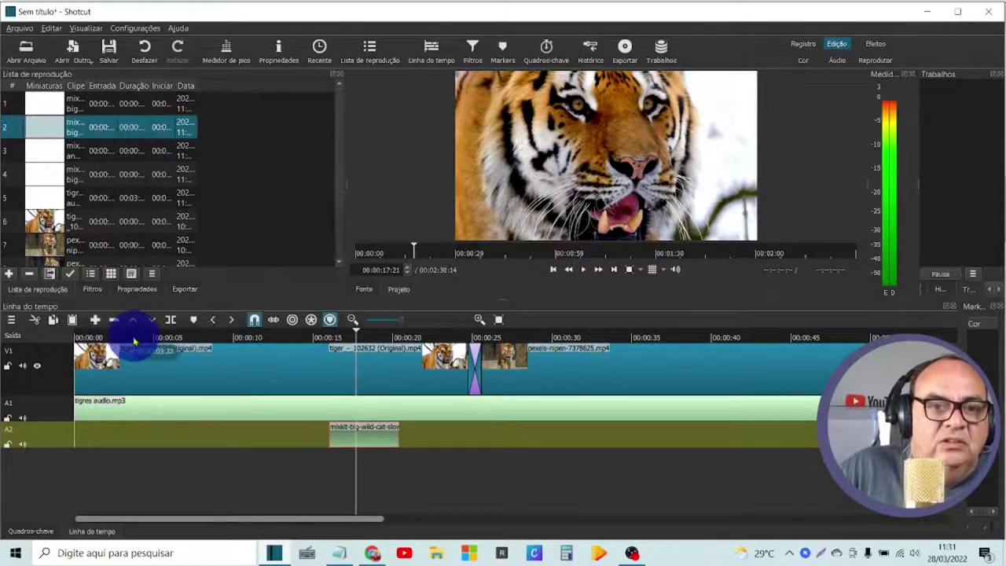
Step: Play the timeline from near the start through the slow-moan effect to check how it sounds with the narration
click(83, 339)
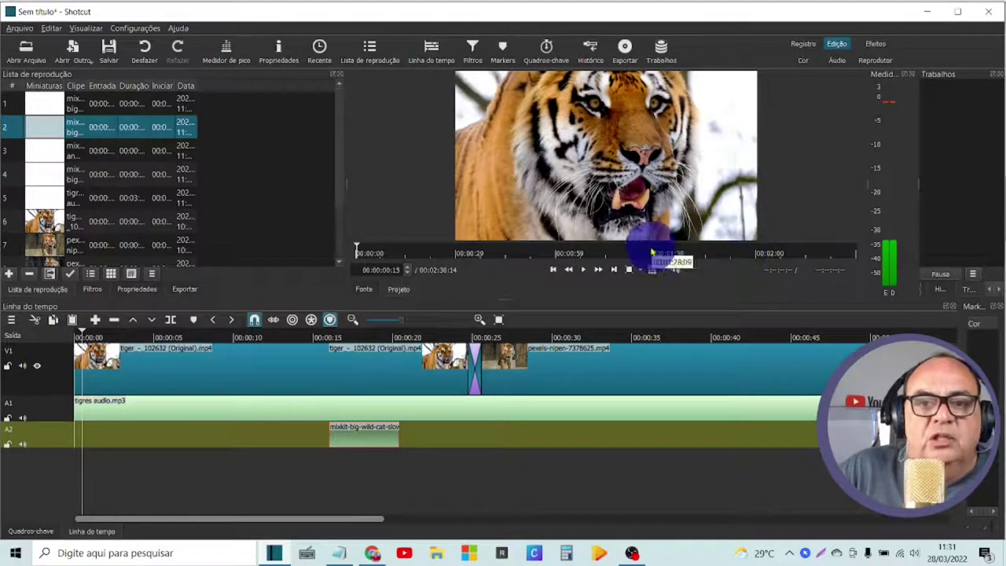
click(582, 274)
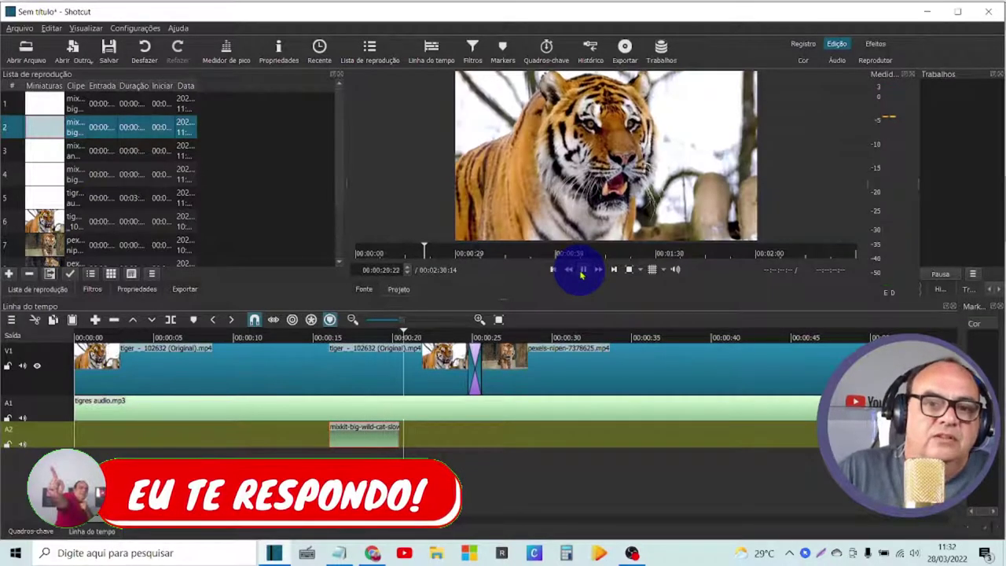
click(580, 274)
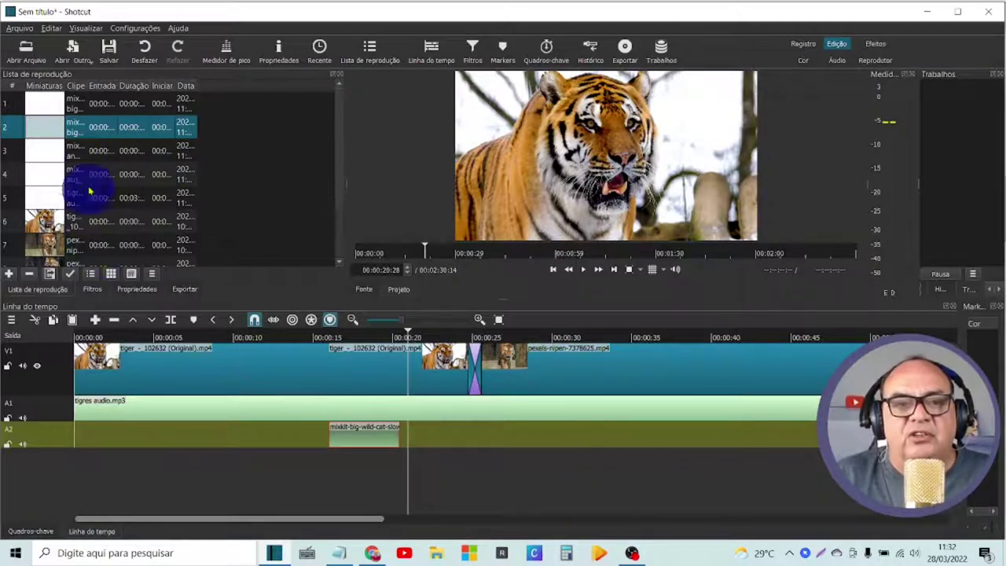
Step: Place more wild cat sound effects from the playlist on A2 at intervals along the rest of the timeline
drag(95, 151, 515, 343)
click(72, 141)
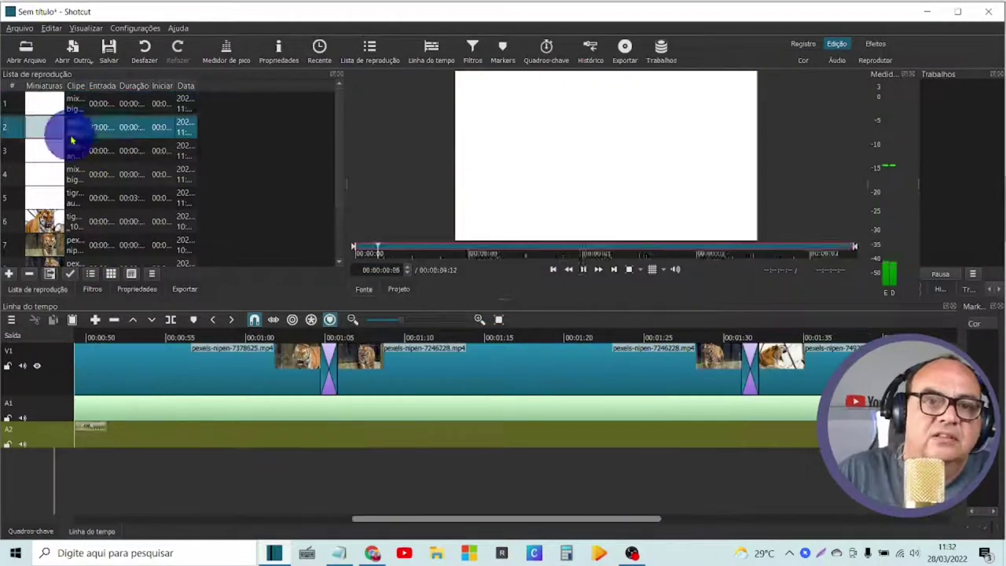
click(566, 337)
click(579, 364)
click(591, 270)
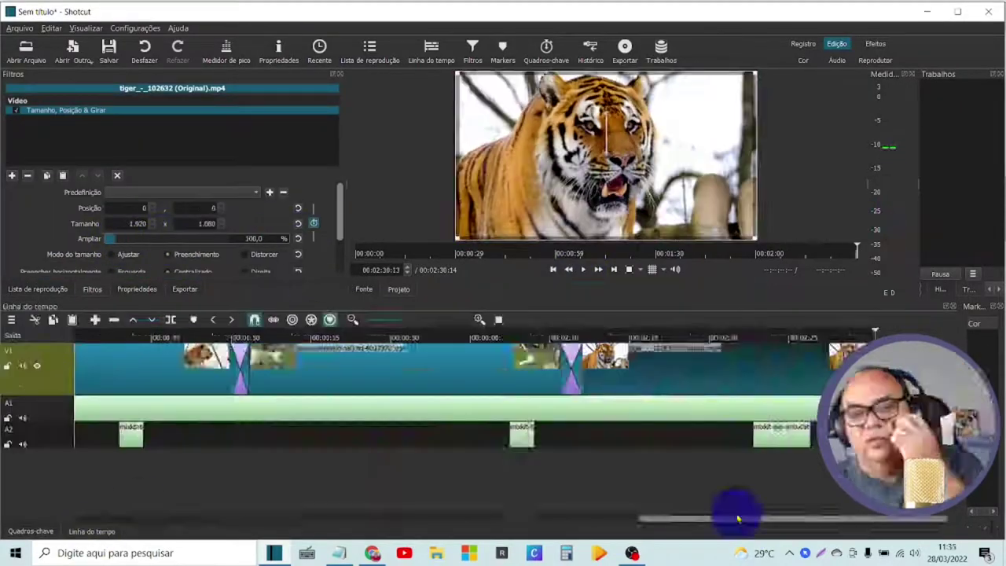
drag(733, 517, 409, 536)
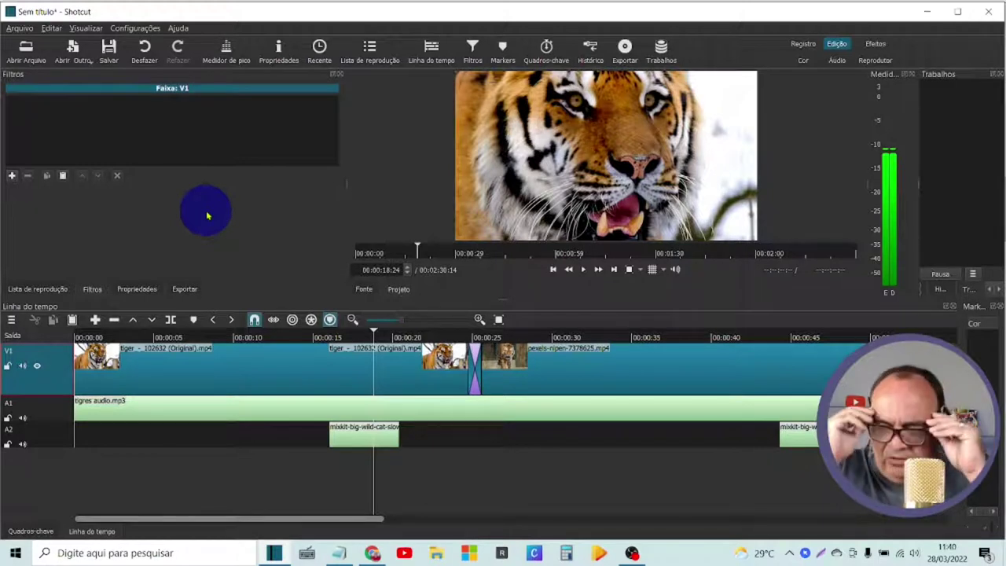
click(11, 175)
scroll(211, 196, down, 2)
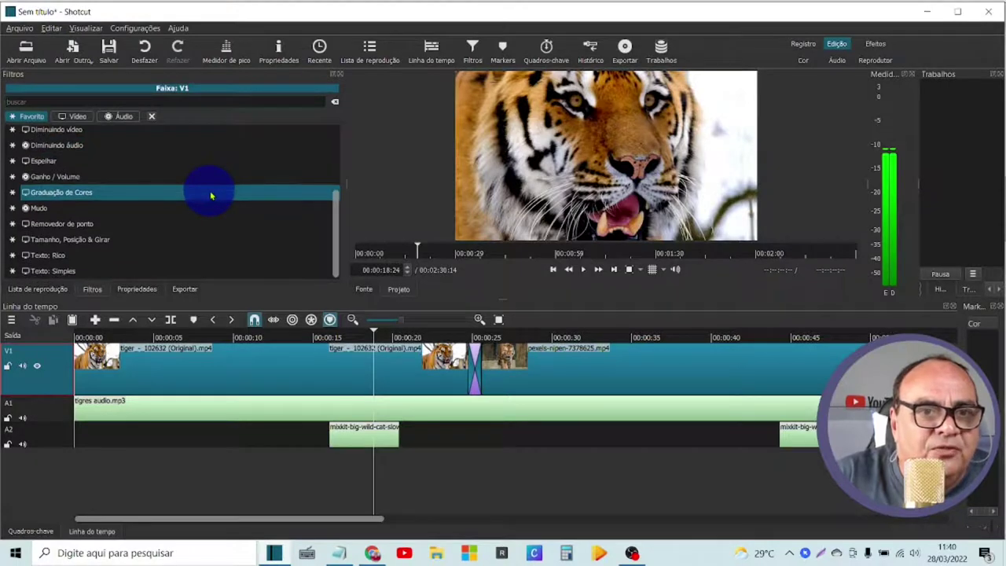
Step: Open the green-screen veterinarian-with-cat video from PERSONAGENS HUMANOS inside Documentos > "21 PERSONAGENS ANIMADOS 24062021" and preview it briefly
click(26, 48)
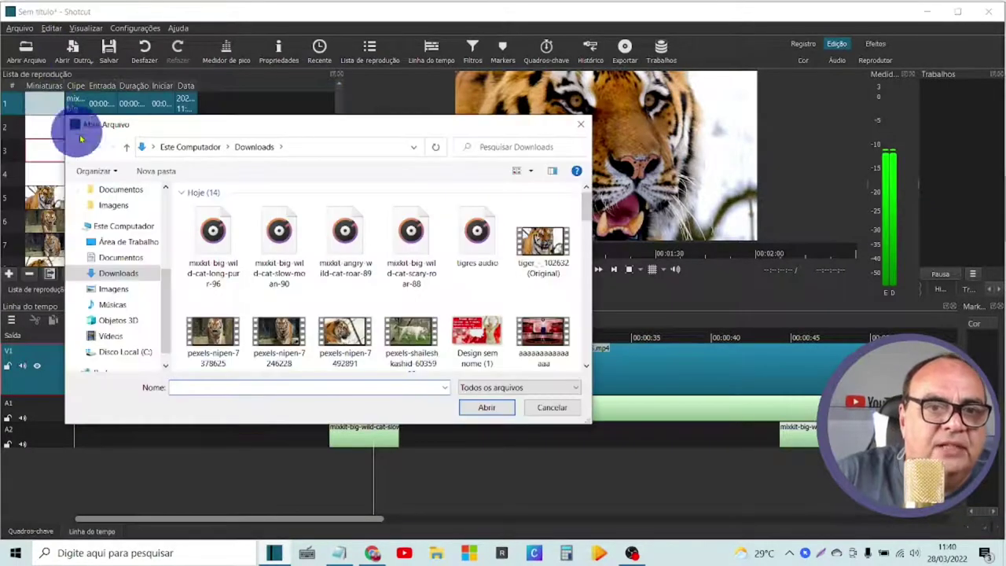
click(129, 257)
drag(588, 212, 588, 247)
click(467, 277)
double_click(466, 277)
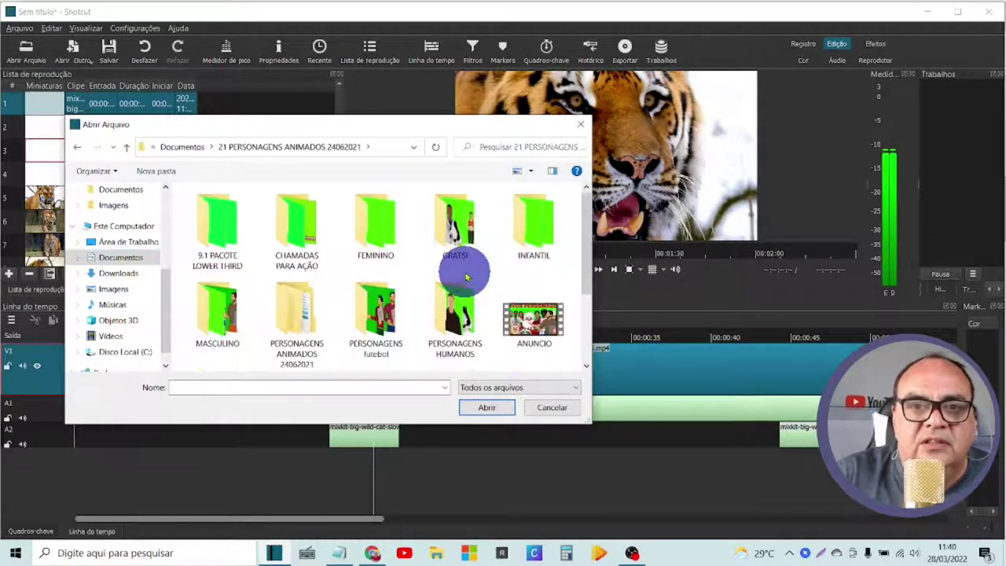
scroll(567, 287, down, 1)
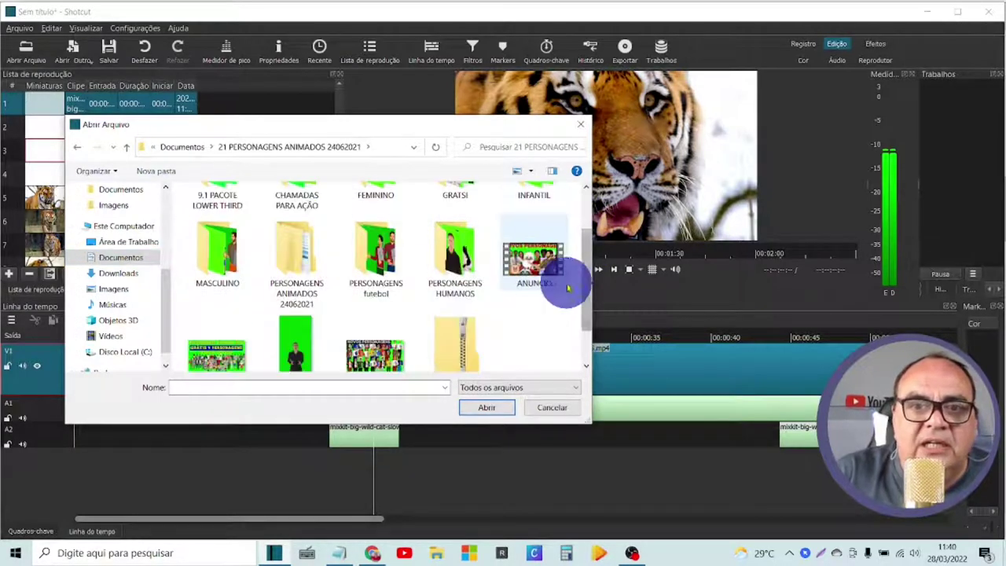
double_click(452, 259)
drag(585, 228, 605, 332)
click(542, 338)
double_click(540, 336)
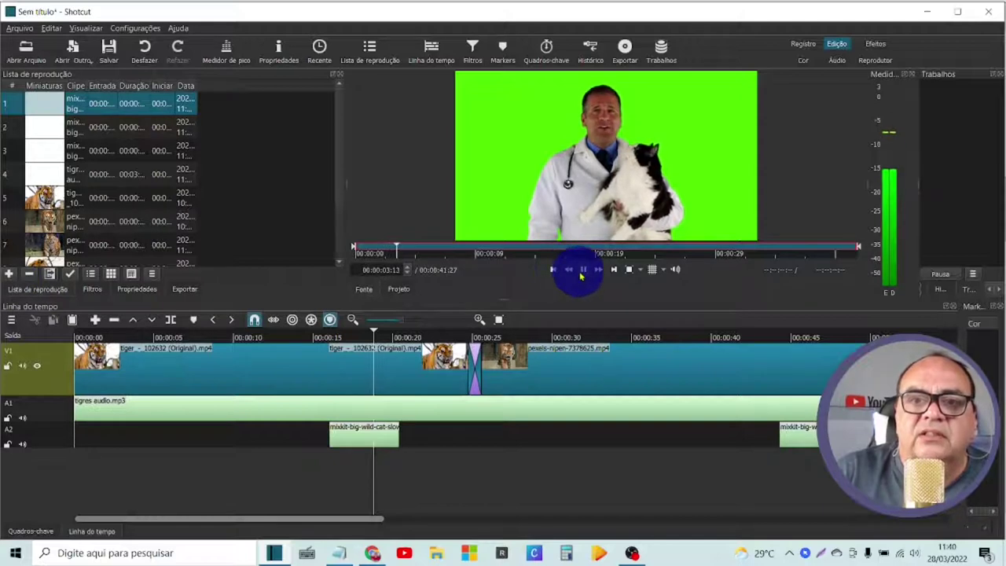
click(582, 271)
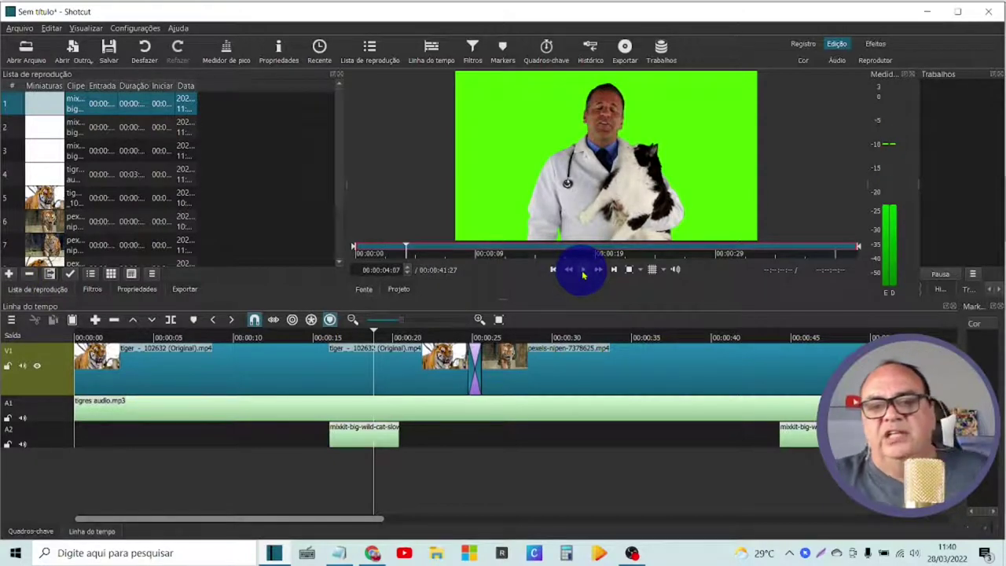
Step: Add a video track above V1 and bring the veterinarian clip at the end of the playlist into view
right_click(58, 393)
mouse_move(134, 396)
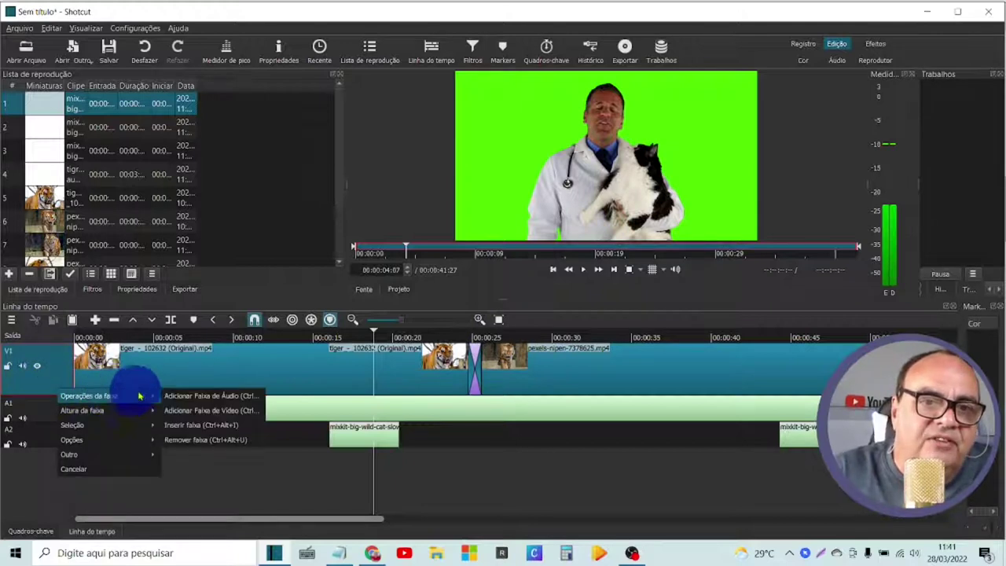
click(182, 409)
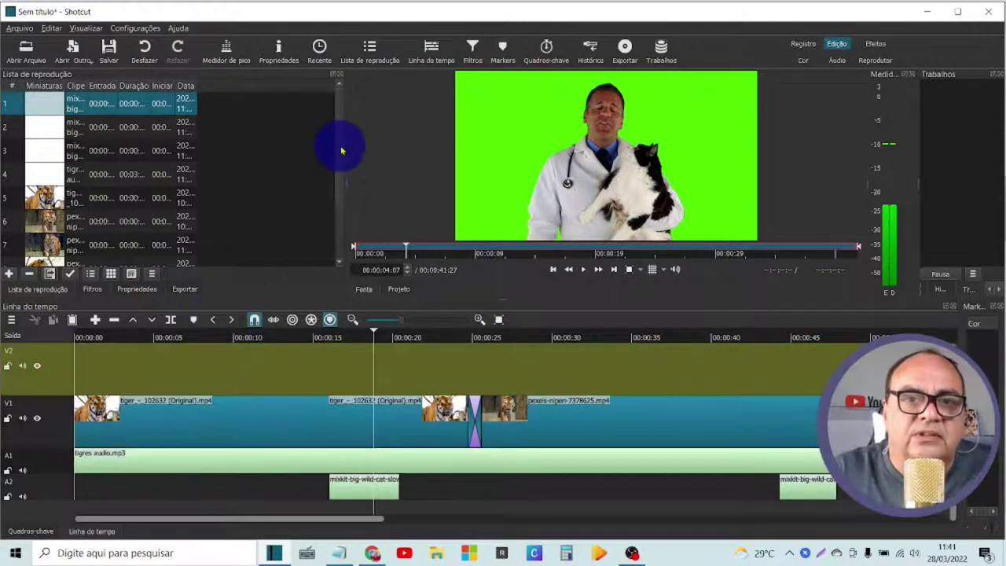
scroll(337, 231, down, 1)
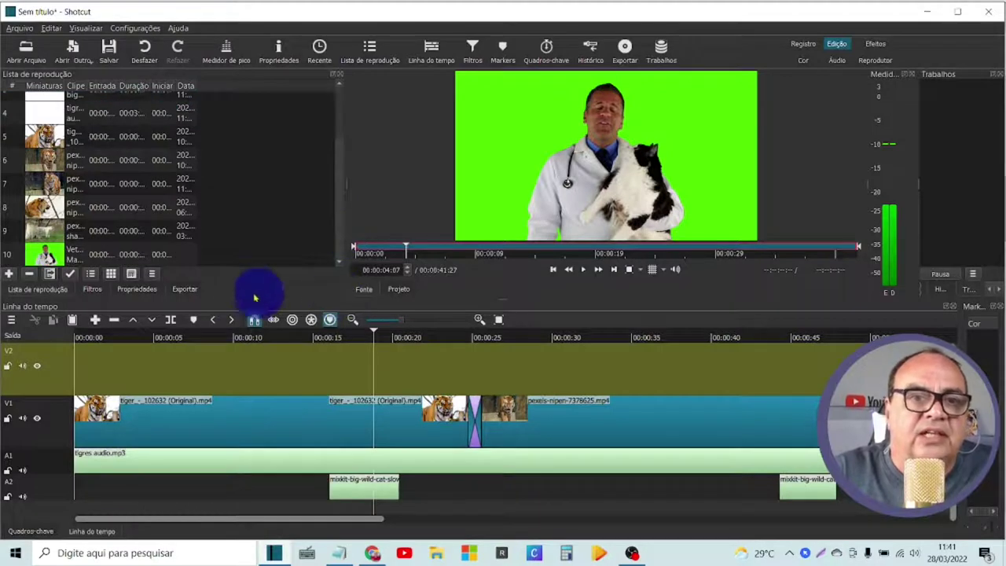
Step: Place the veterinarian clip at the start of V2 and add Chroma Key: Avançado using Tom-Croma-Intensidade, with croma delta about 42% and intensidade delta 45.6%
drag(168, 259, 118, 366)
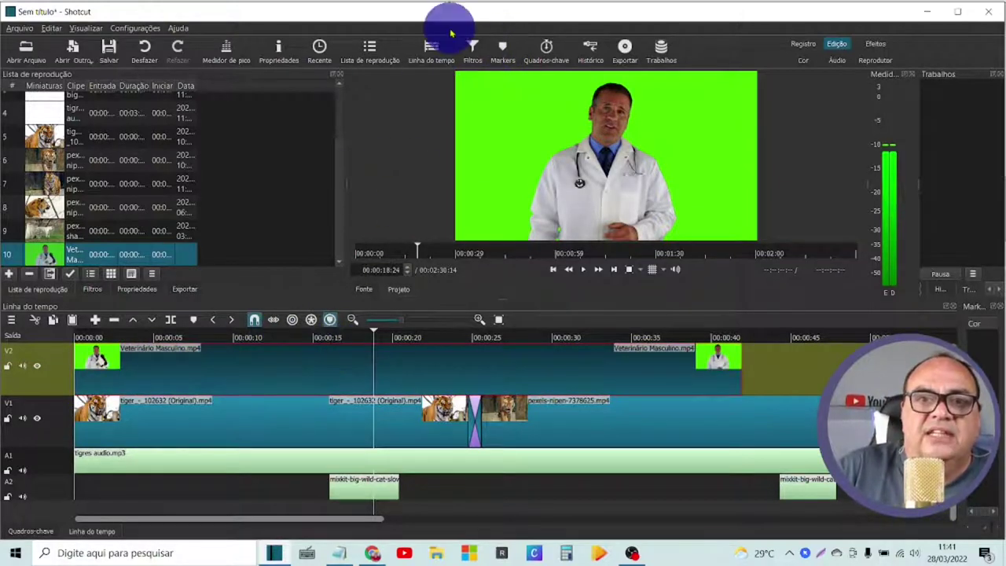
click(472, 49)
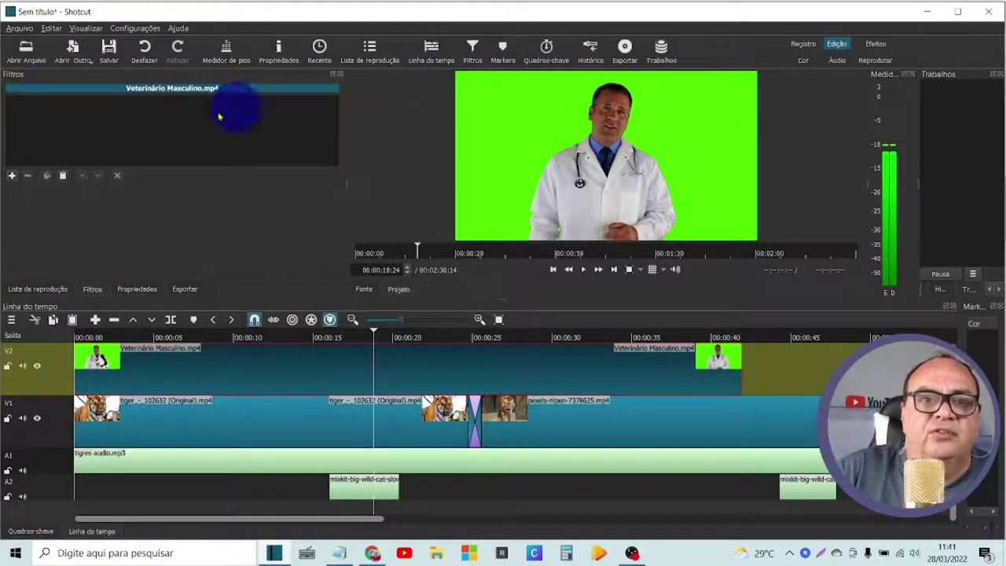
click(12, 178)
click(78, 178)
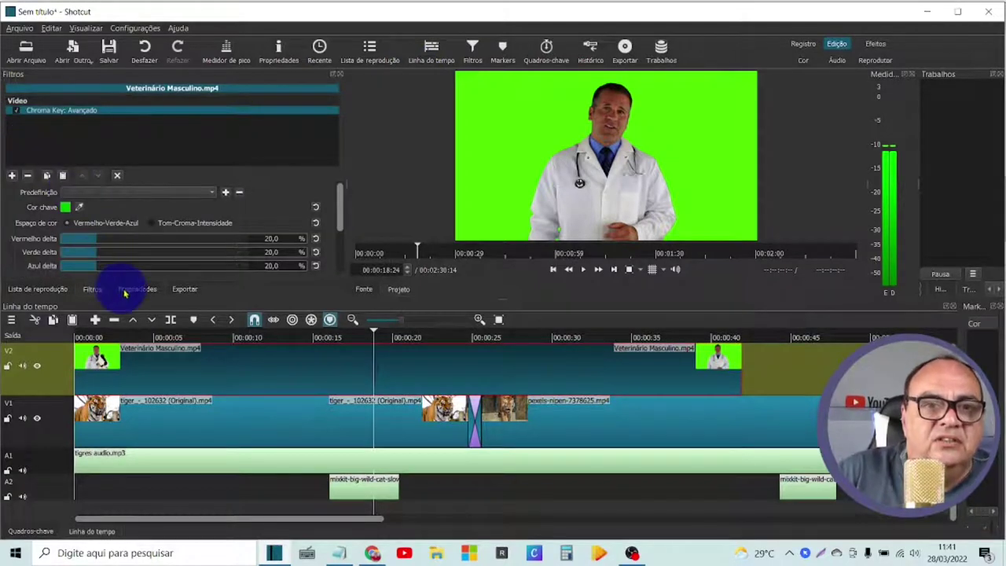
click(151, 223)
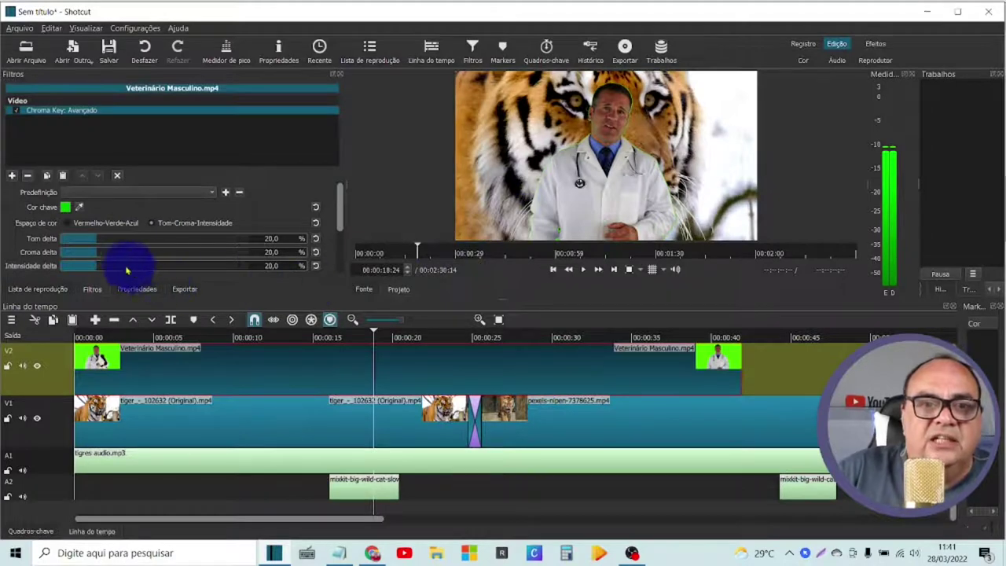
mouse_move(128, 268)
mouse_down()
mouse_move(146, 265)
mouse_move(130, 254)
mouse_move(139, 254)
mouse_up()
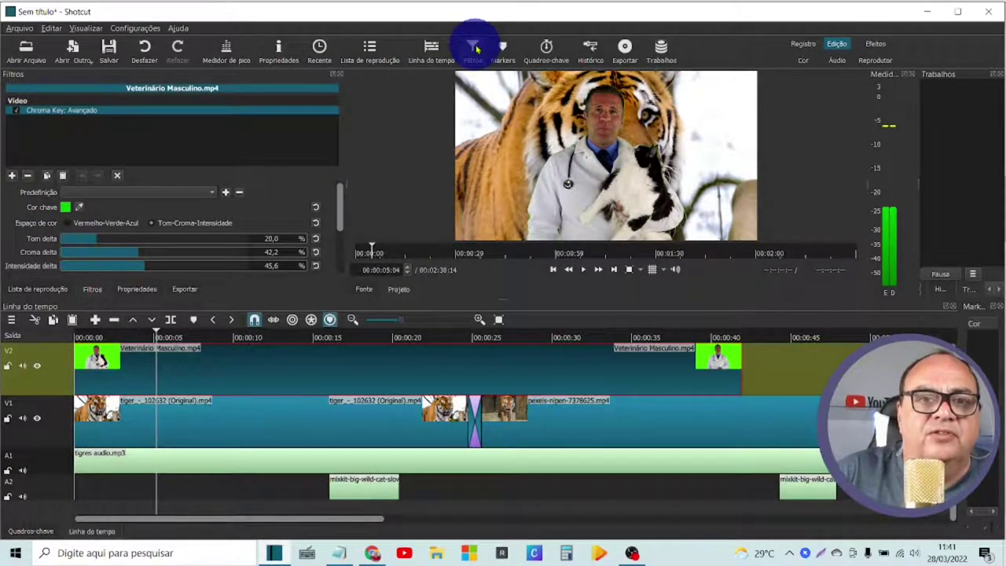
Step: Add Tamanho, Posição & Girar to the veterinarian clip, scale it to 72.5% at position 854, 303, and play a few seconds
click(11, 175)
scroll(183, 181, down, 3)
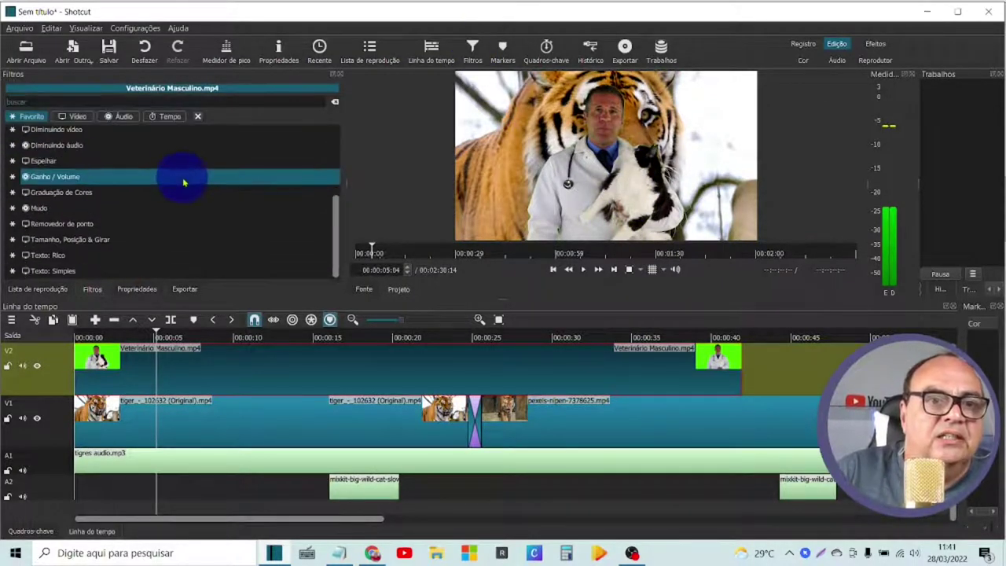
click(193, 245)
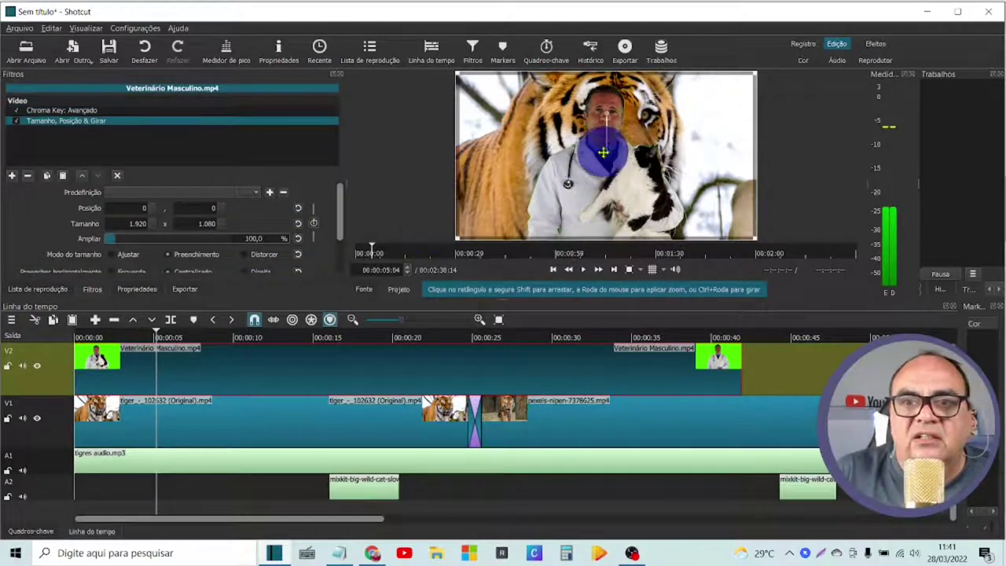
drag(632, 158, 675, 154)
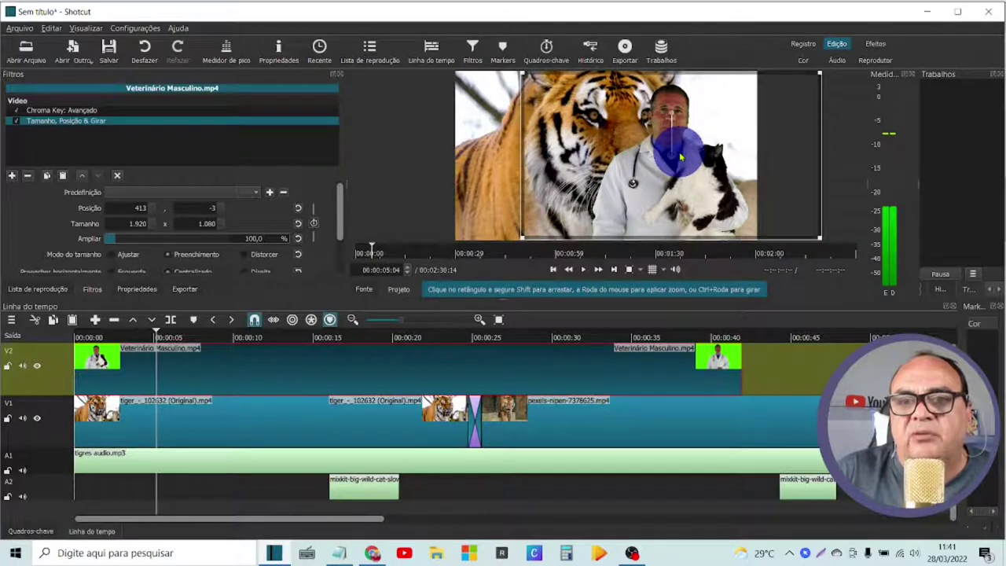
drag(528, 81, 693, 183)
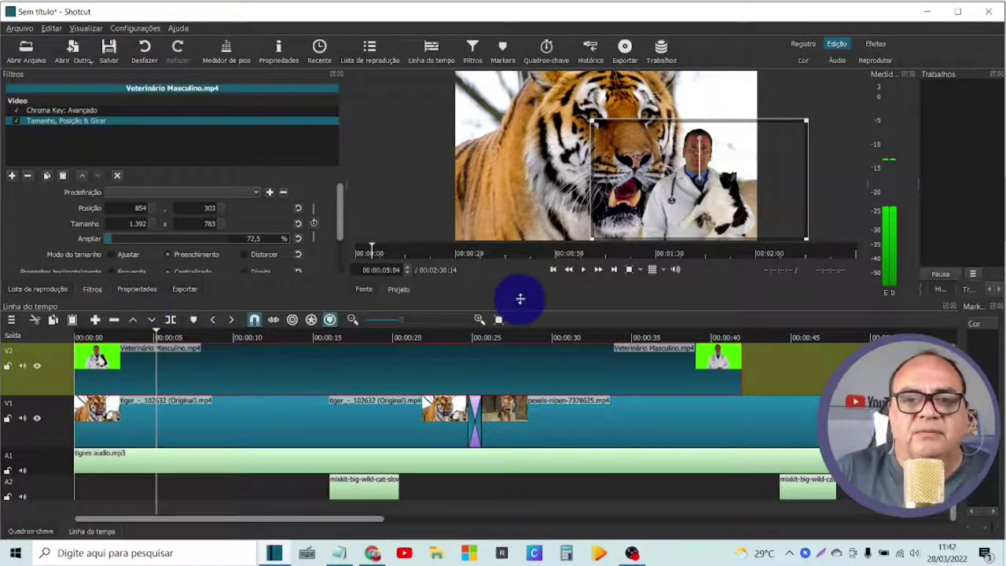
click(582, 269)
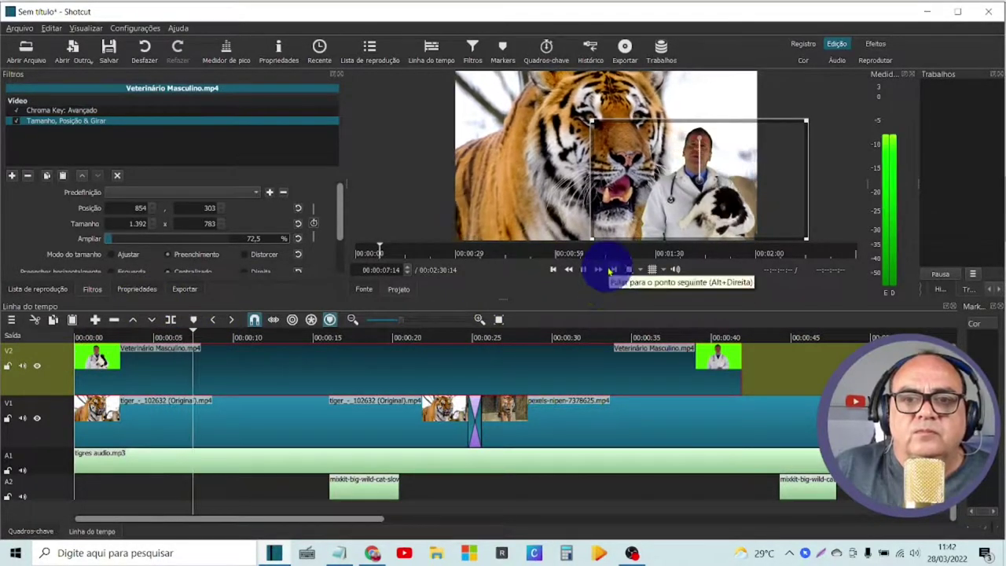
click(586, 269)
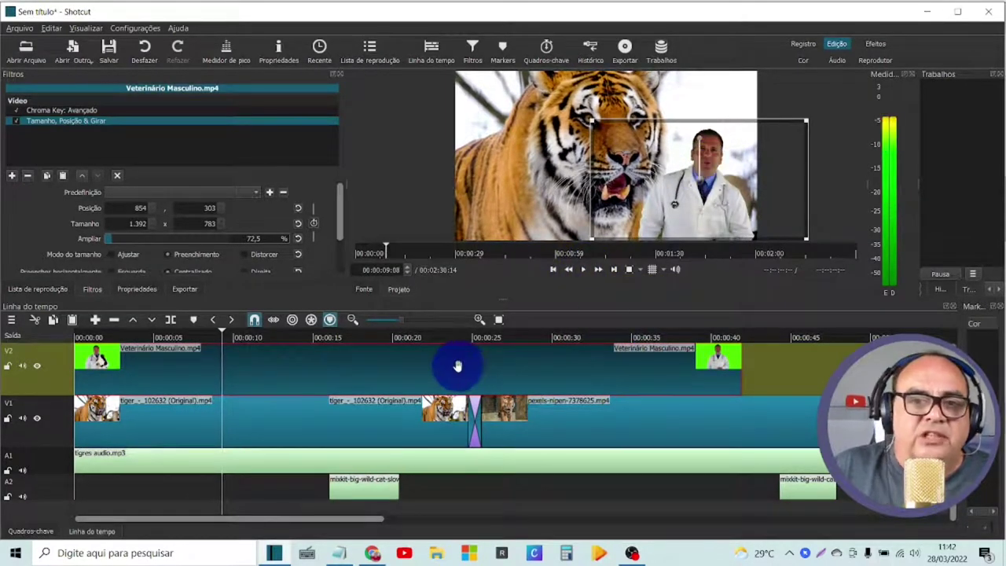
Step: Add a Ganho / Volume filter to the veterinarian clip at -70 dB and play the timeline to check the sound
click(13, 176)
scroll(153, 176, down, 6)
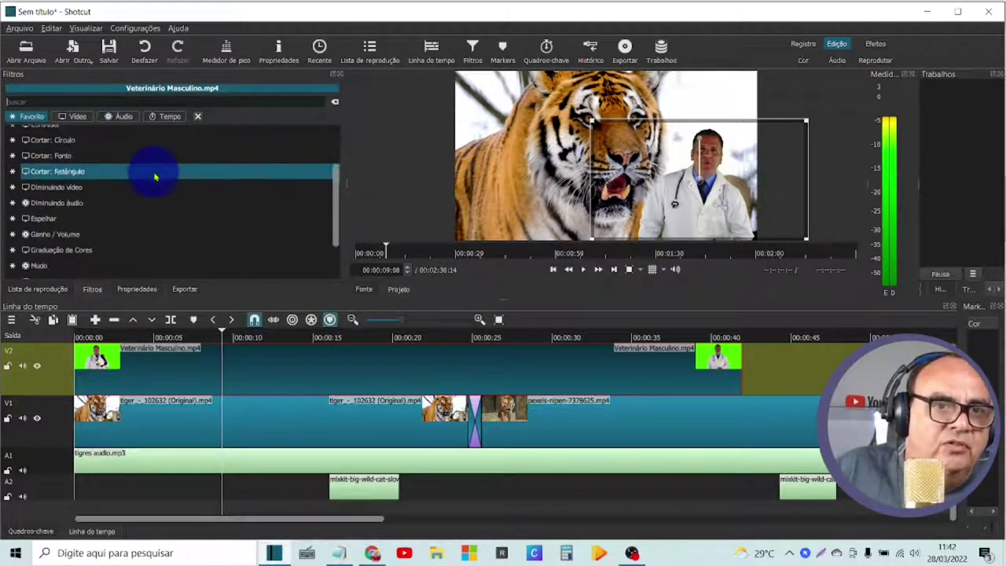
click(161, 218)
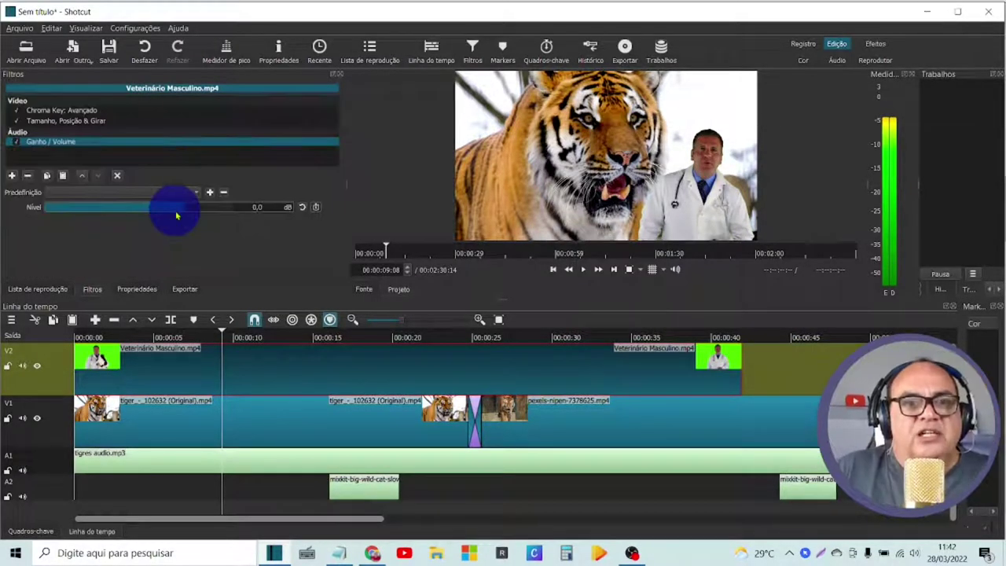
drag(173, 207, 11, 207)
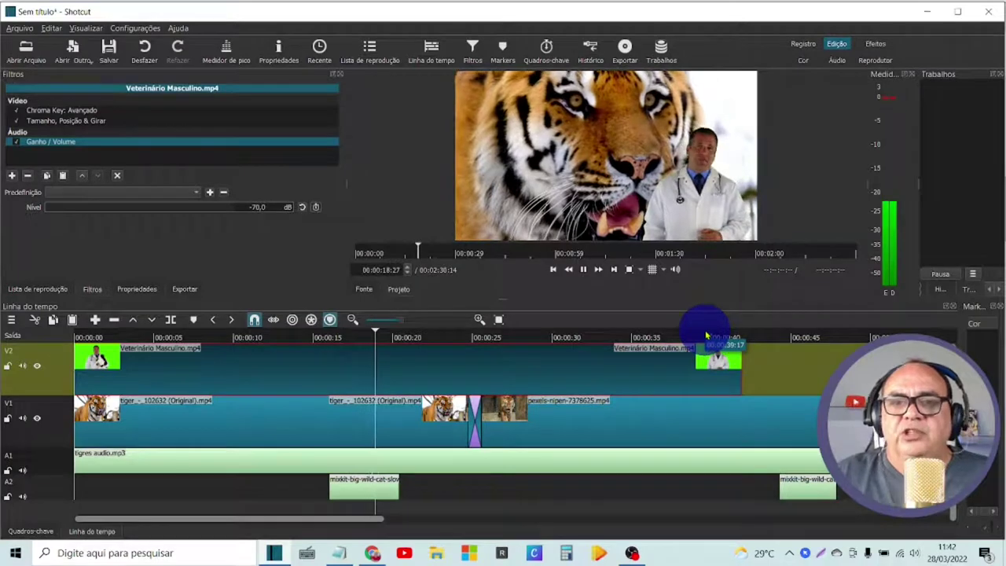
key(space)
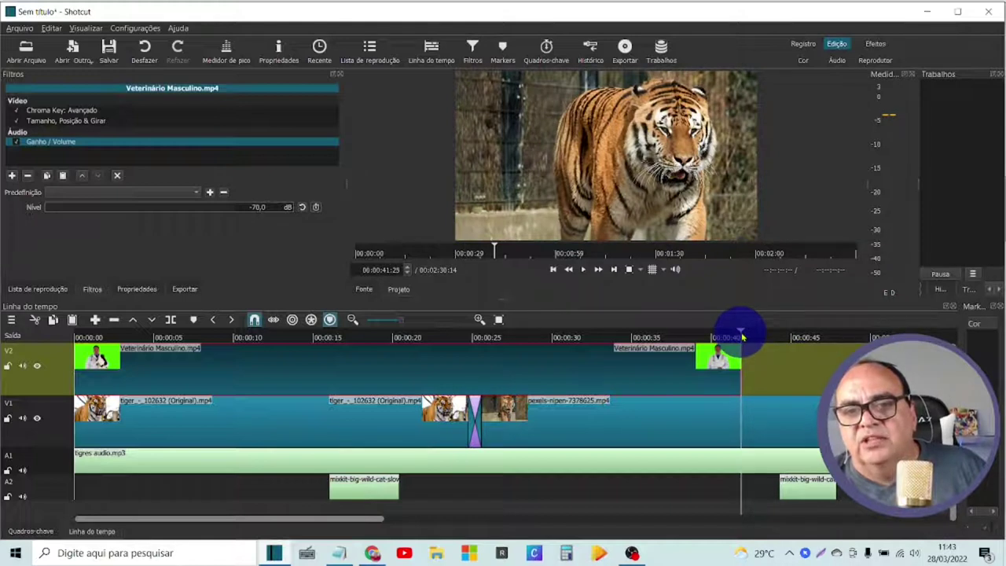
Step: Paste three copies of the veterinarian clip end to end on V2 and trim the last one to finish with the tiger video and narration
drag(742, 337, 744, 338)
click(704, 353)
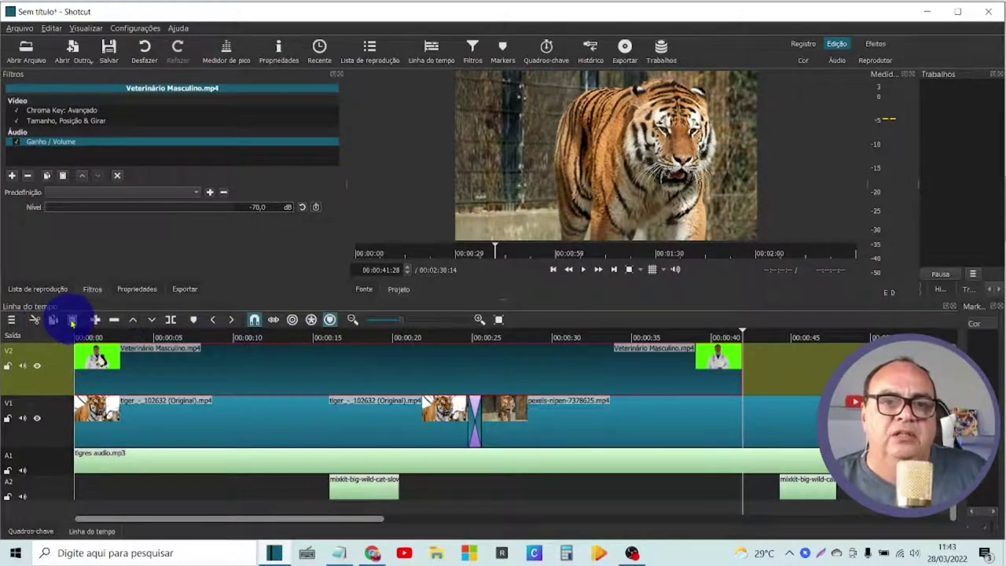
click(77, 322)
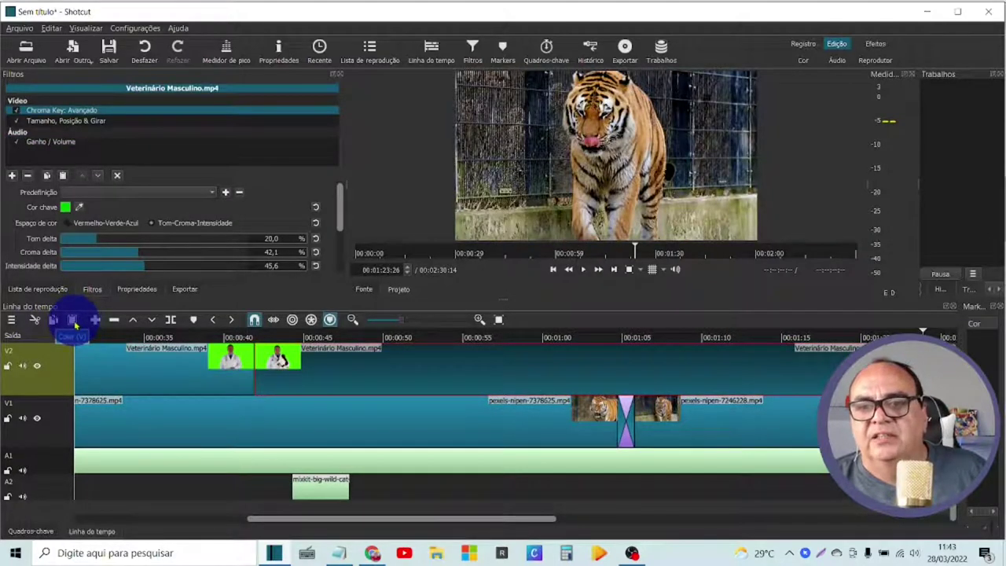
click(76, 323)
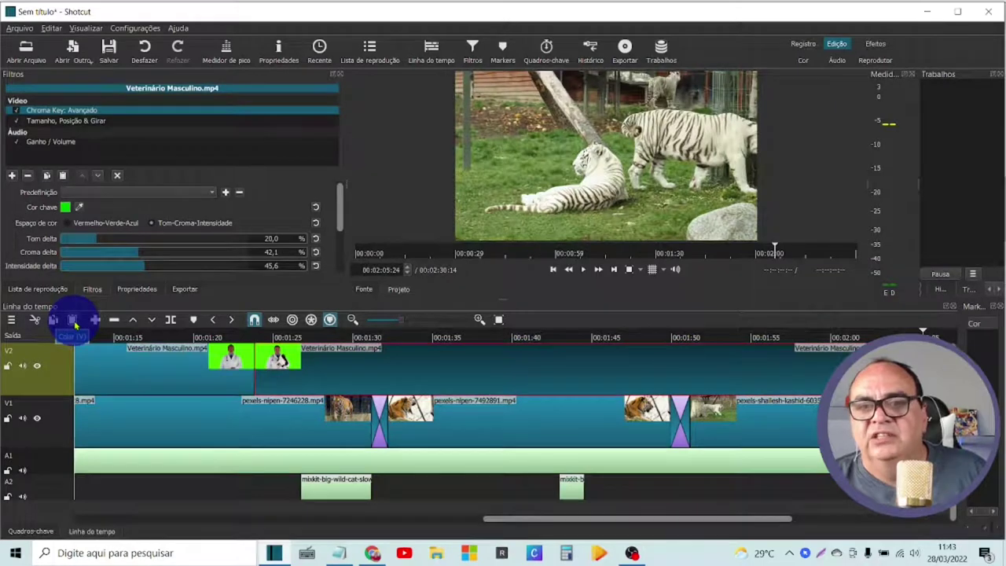
click(76, 322)
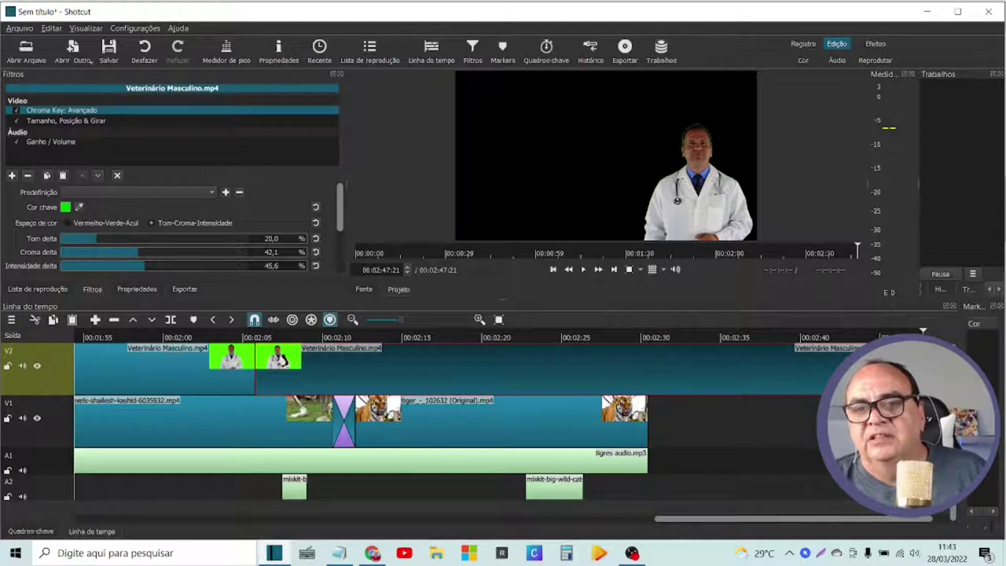
drag(824, 365, 860, 357)
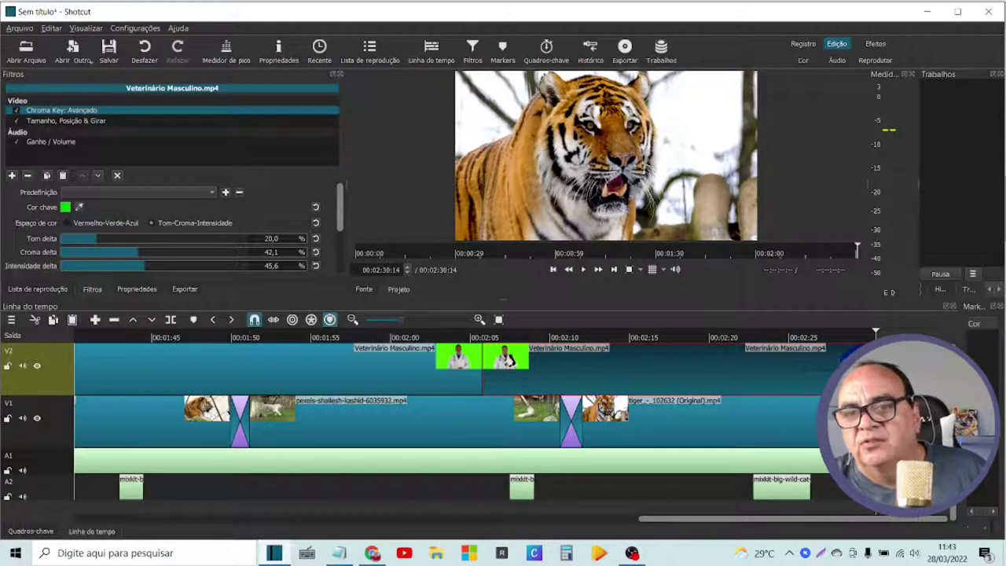
click(583, 269)
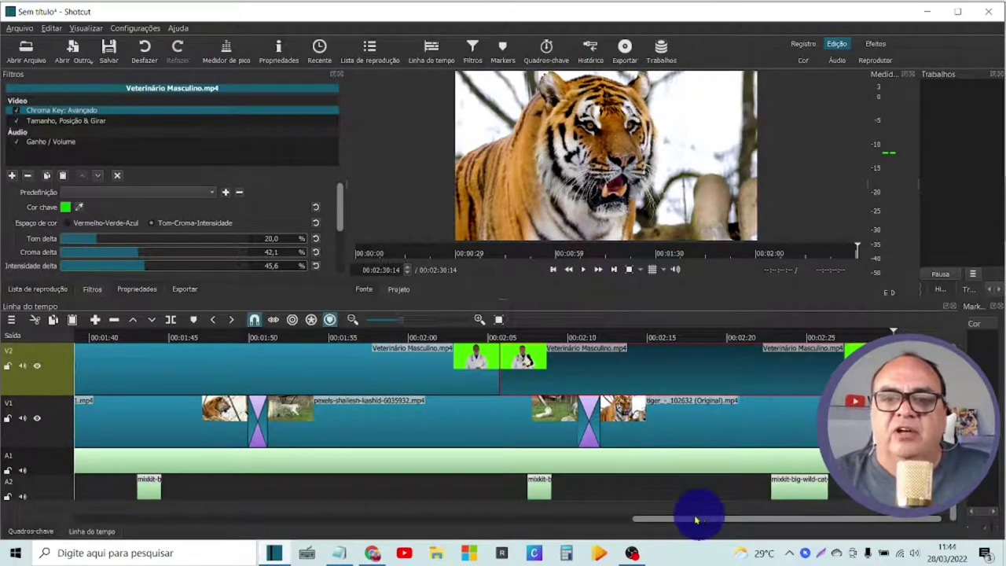
Step: Export the timeline as an MP4 video with the H.264 High Profile preset, saving it in the Downloads folder
drag(696, 518, 4, 467)
click(19, 28)
mouse_move(85, 130)
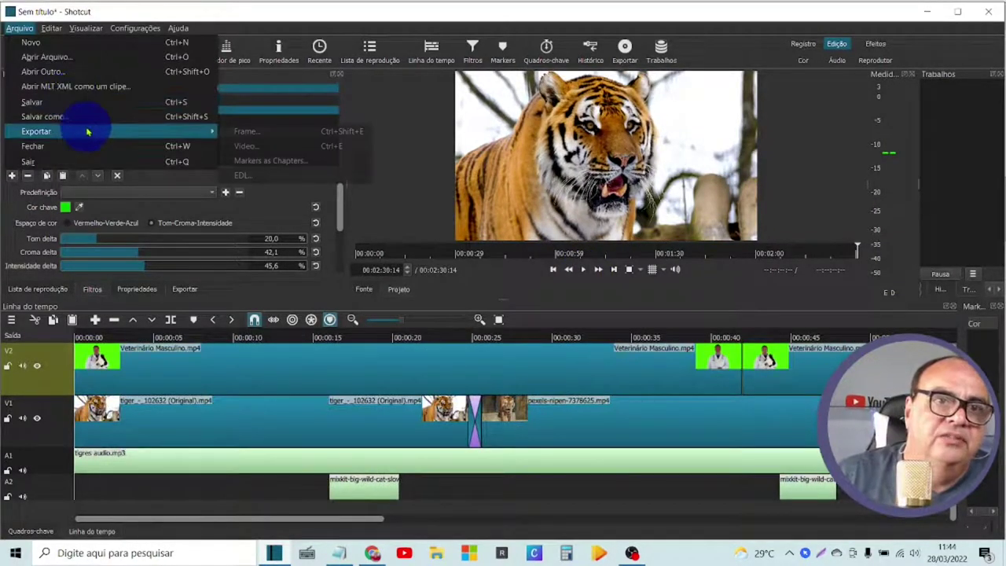
click(235, 143)
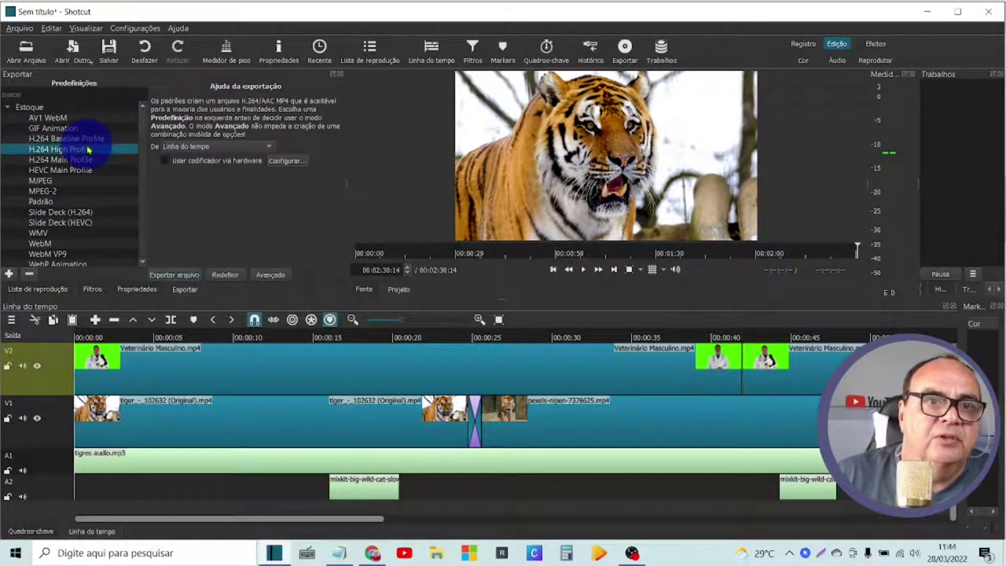
click(179, 275)
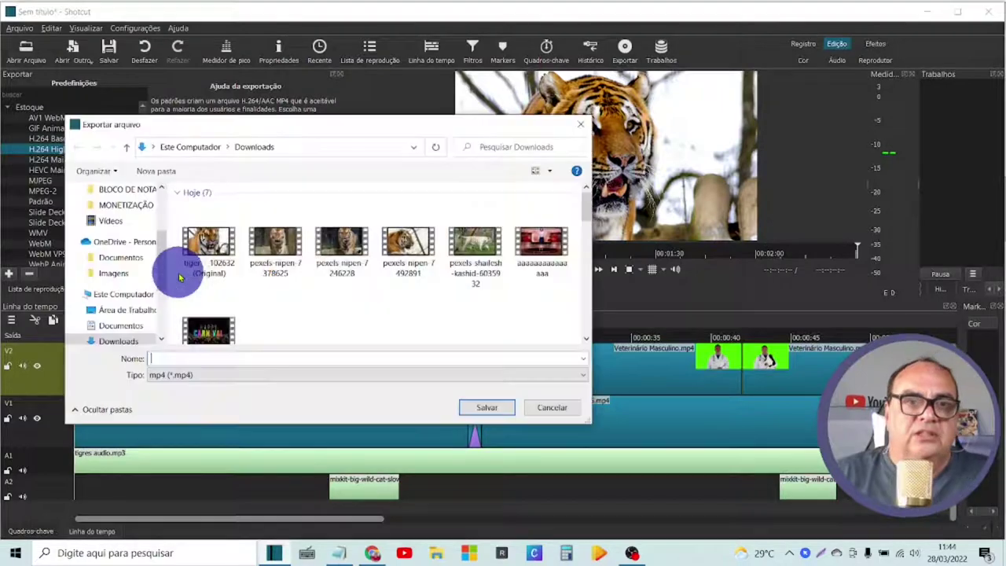
click(506, 410)
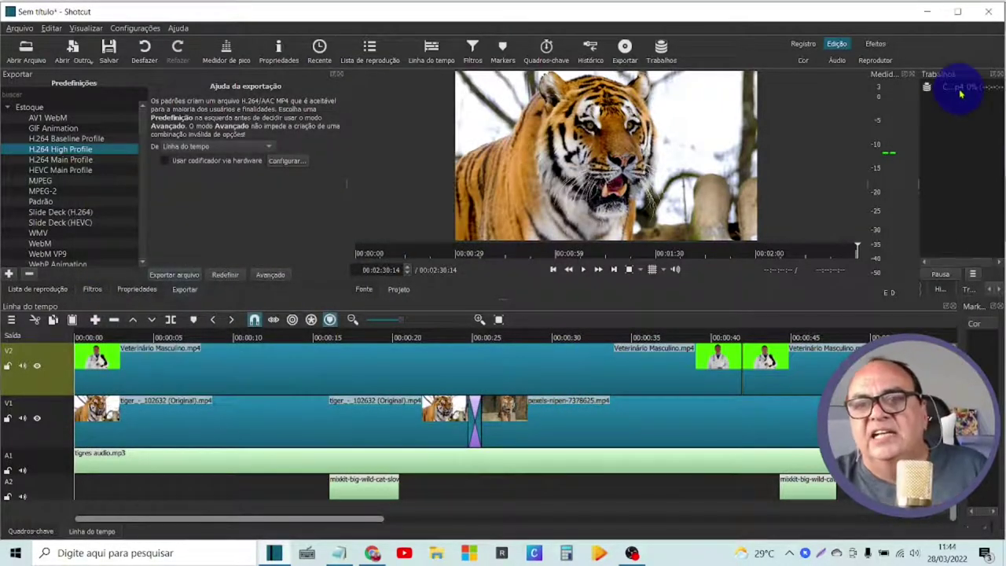